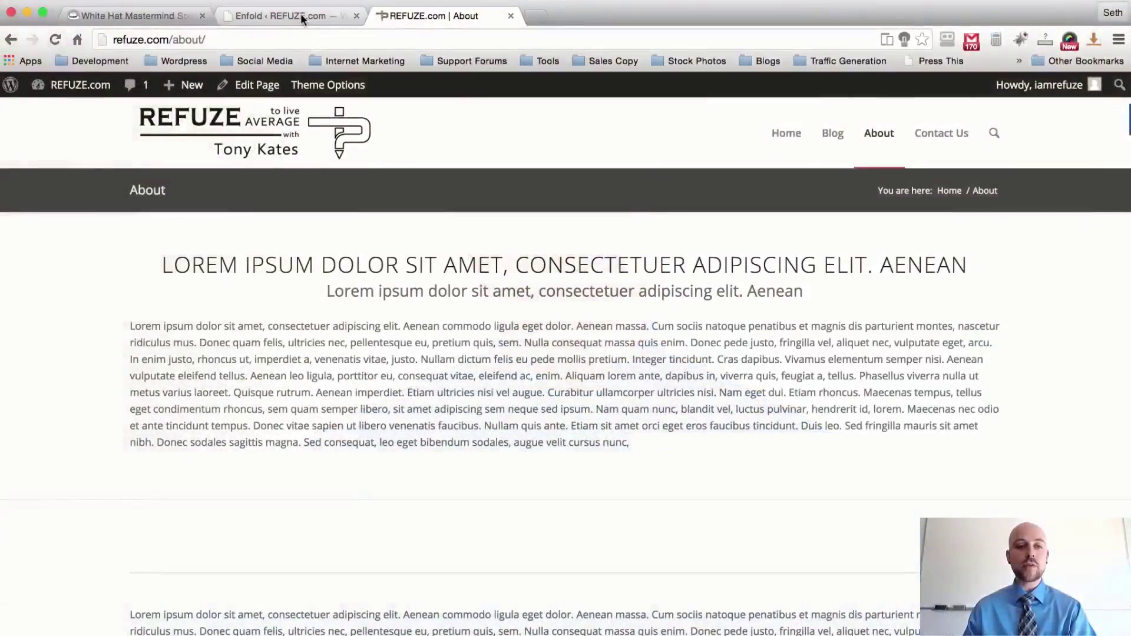
Step: Open the menu locations overview showing Main Navigation assigned to the Enfold Main Menu
left_click(301, 16)
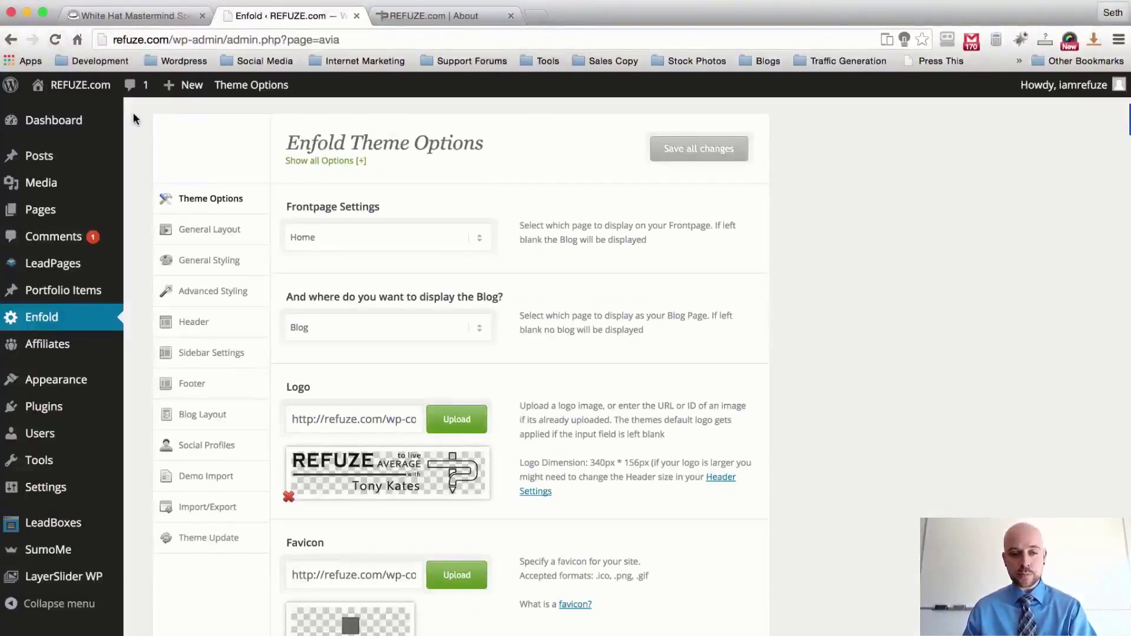
scroll(133, 112, "down", 3)
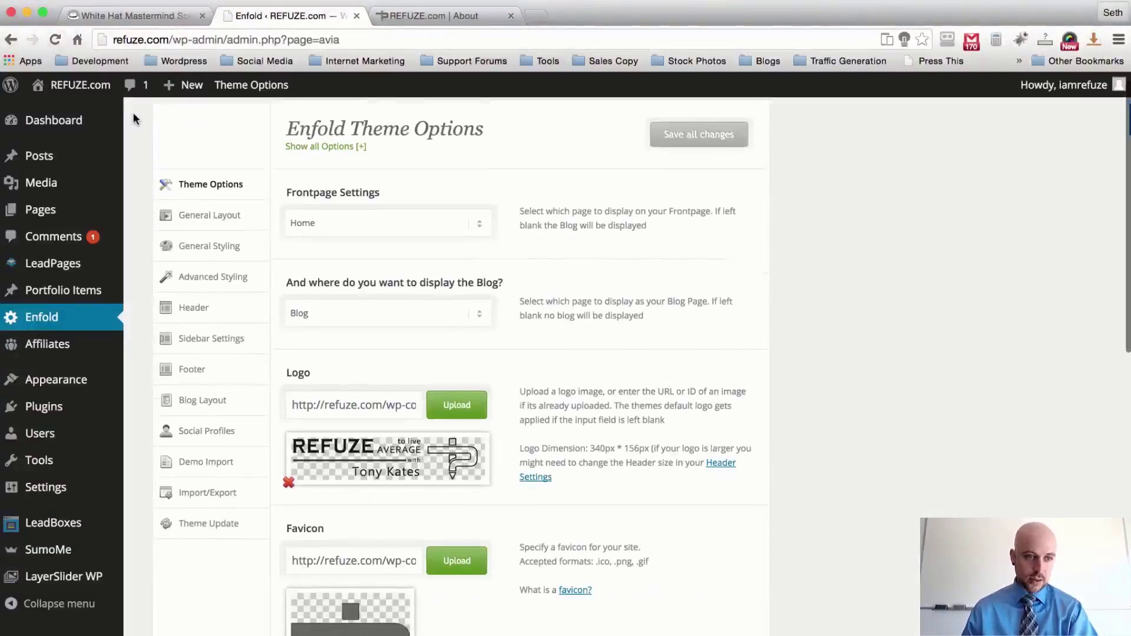
mouse_move(57, 382)
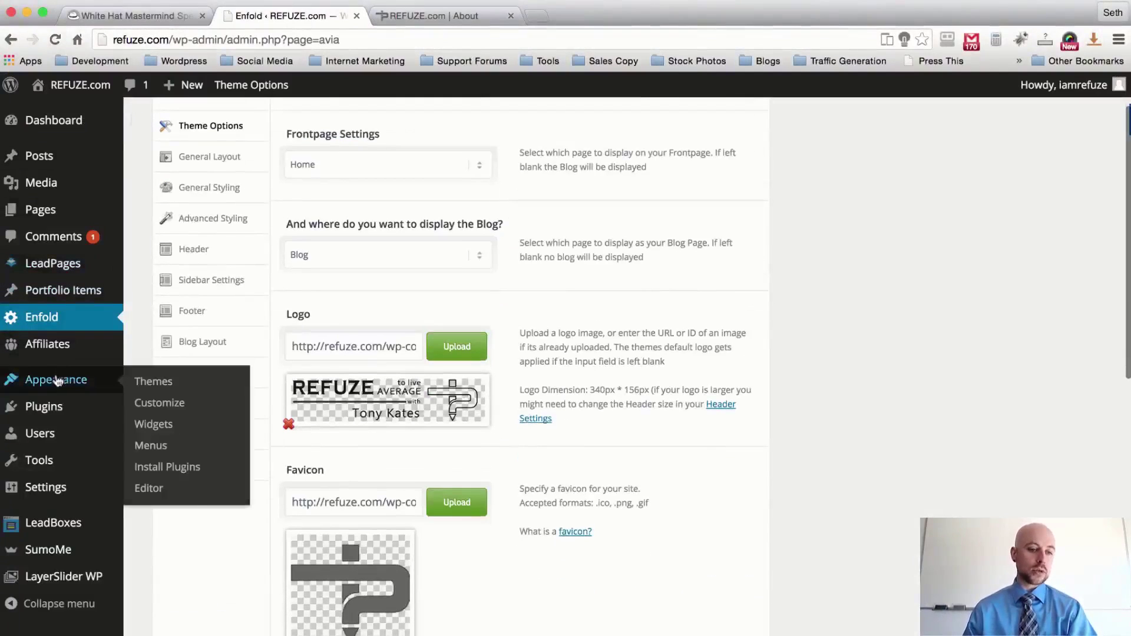
left_click(148, 445)
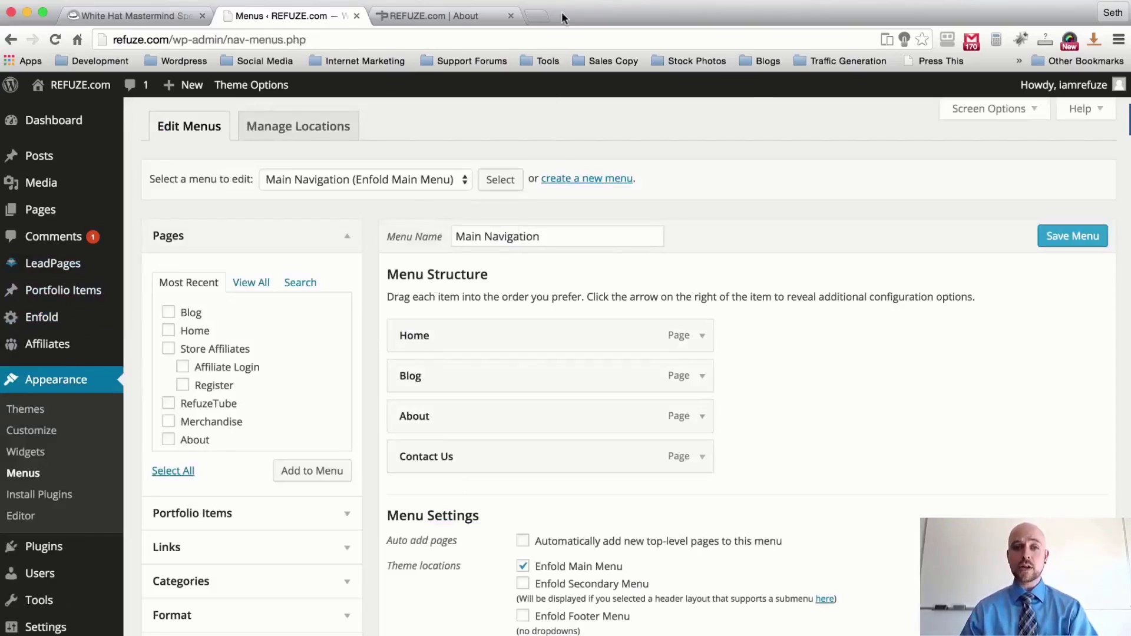
left_click(312, 135)
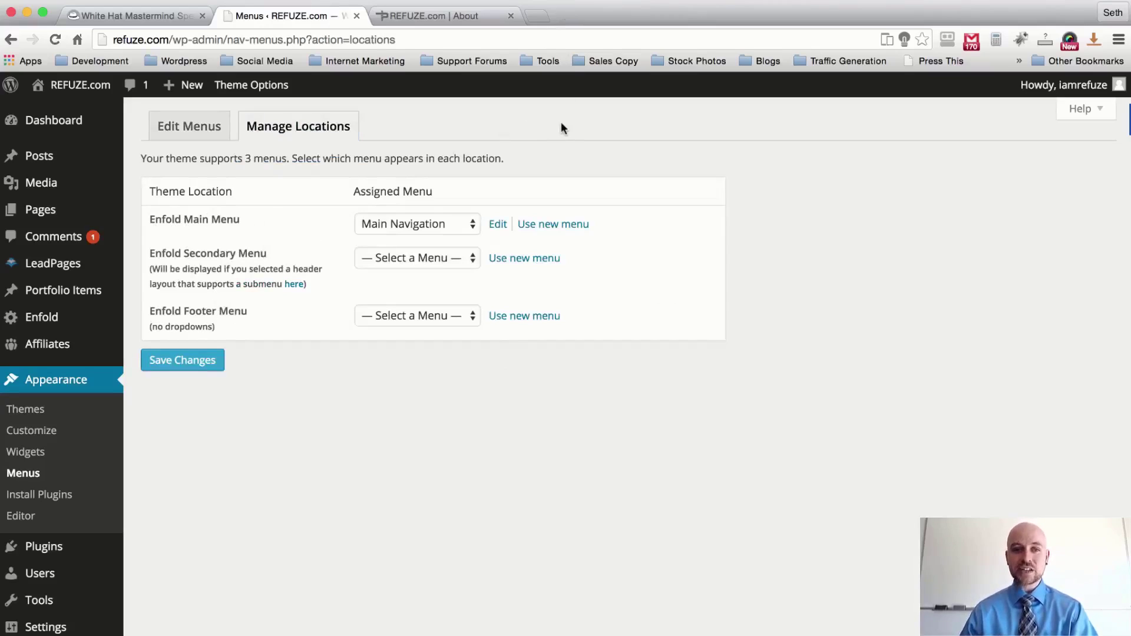
Step: Check the live About page, then return to the admin and open the All Pages list
left_click(436, 13)
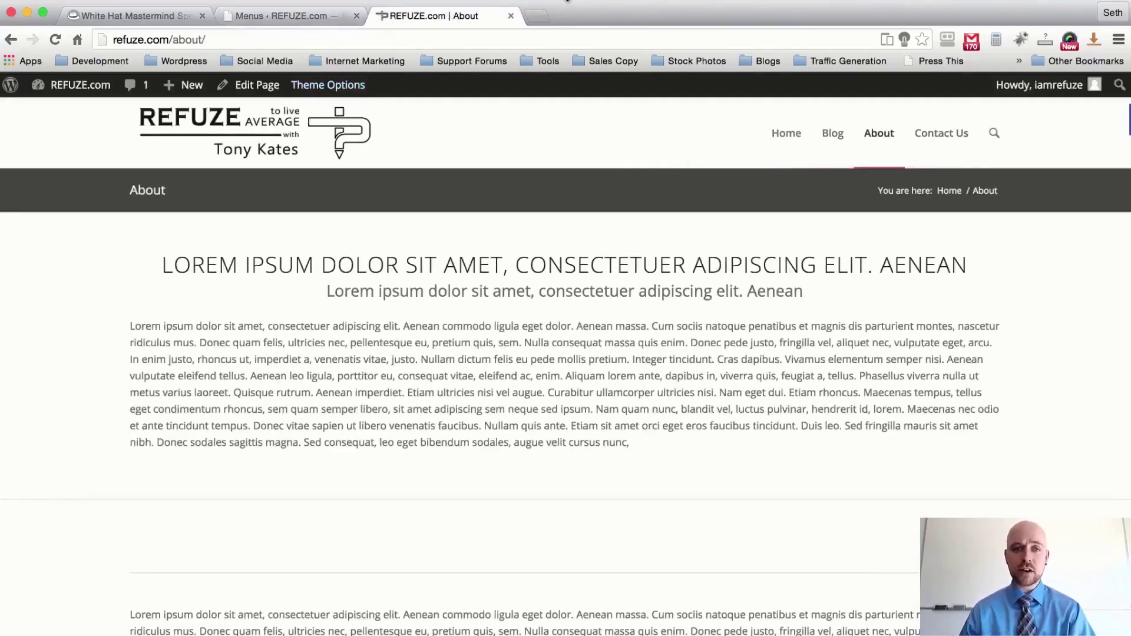
left_click(272, 19)
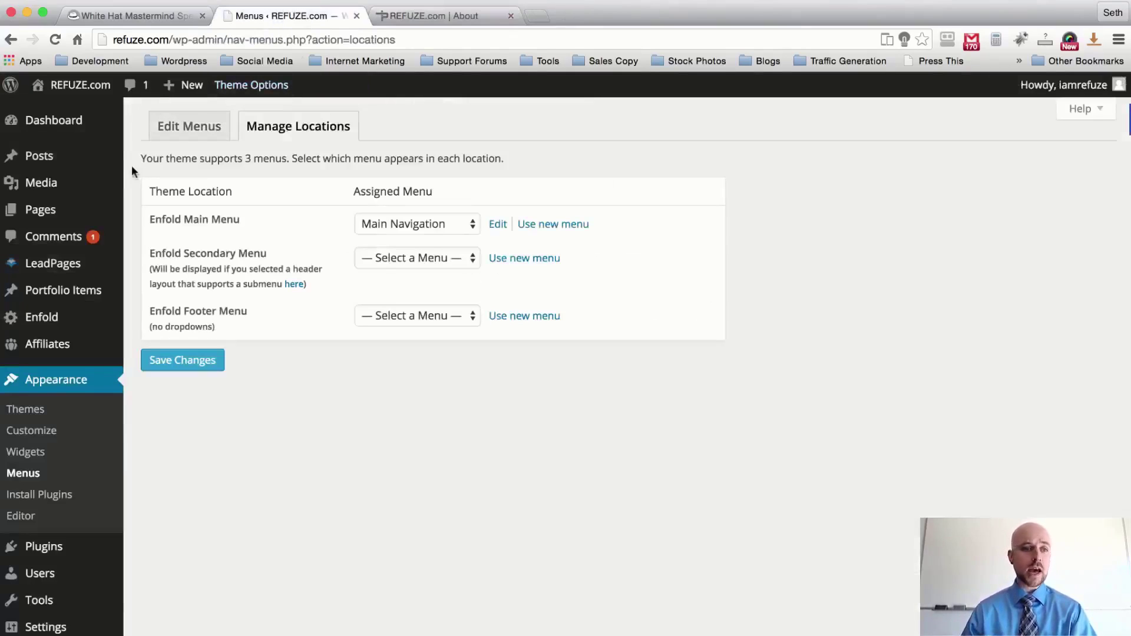
left_click(53, 217)
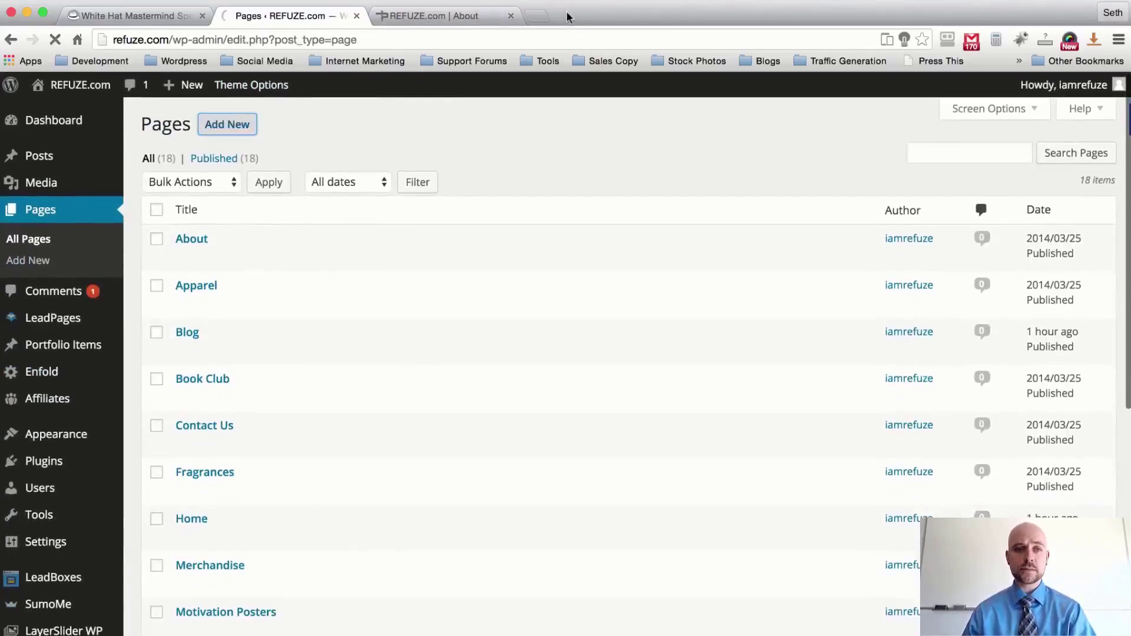
Step: Publish blank pages titled Services, Resources and Products, one after another
type("Servic")
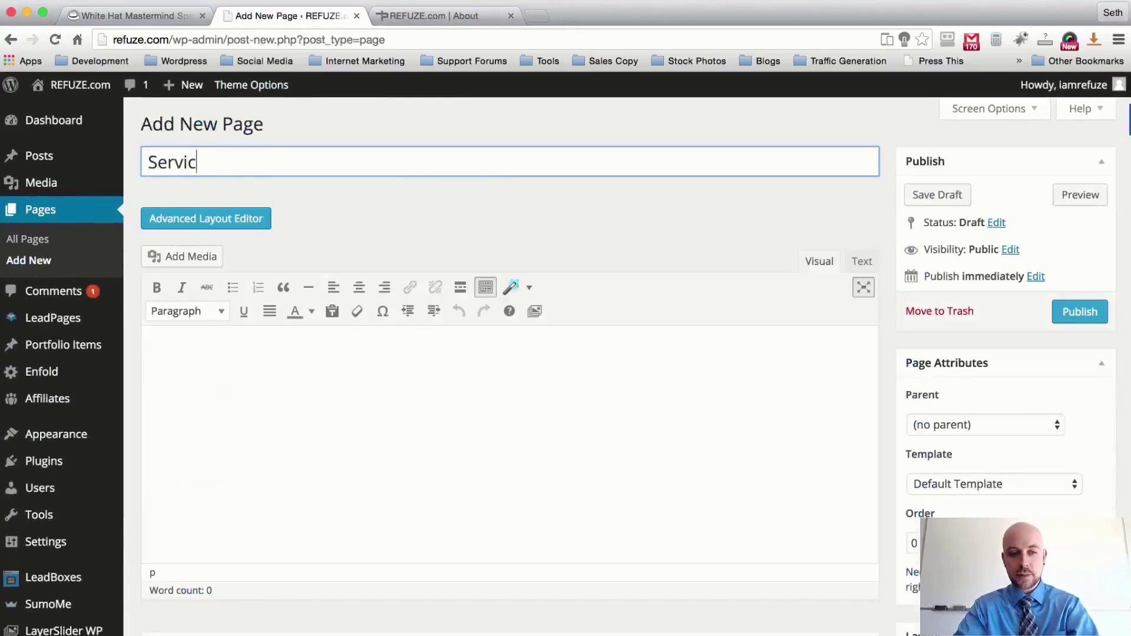
type("e s")
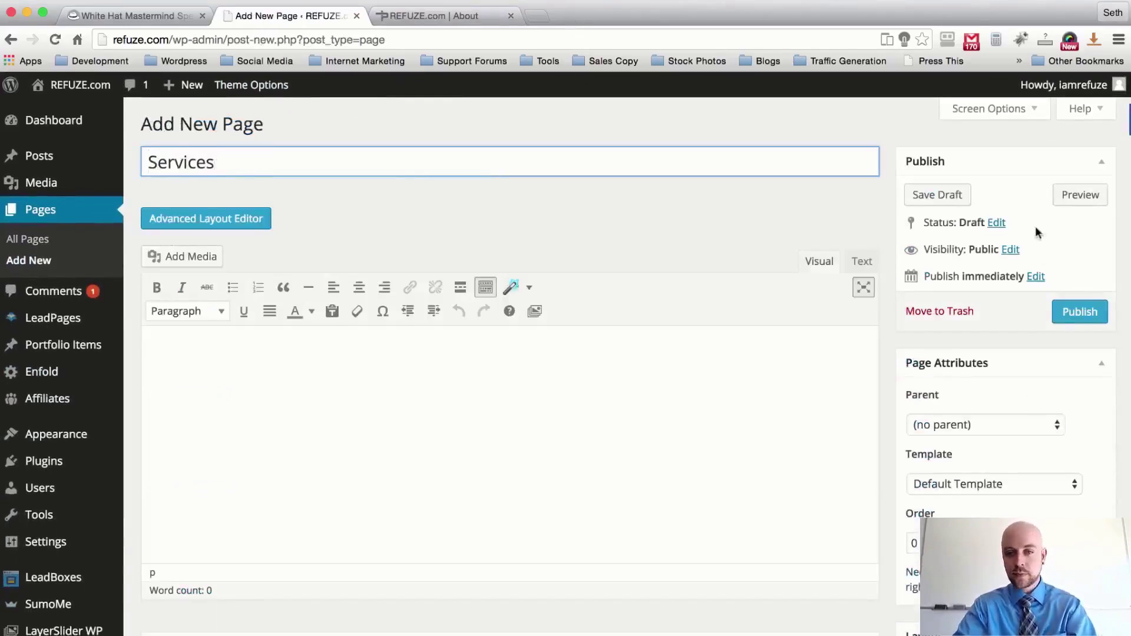
left_click(1080, 313)
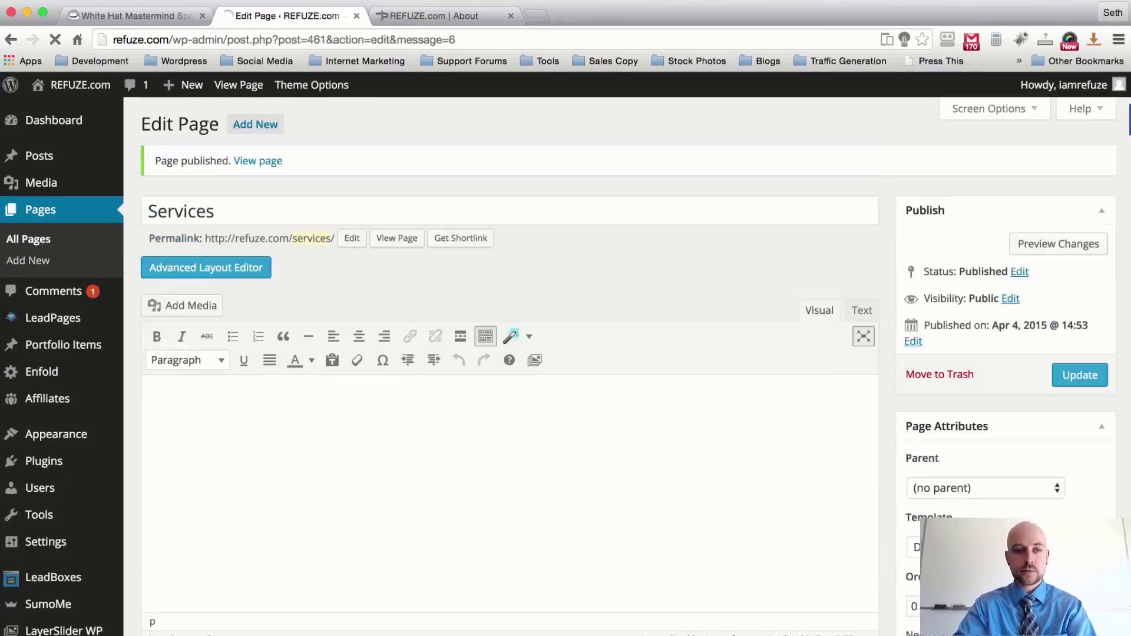
left_click(28, 239)
left_click(227, 124)
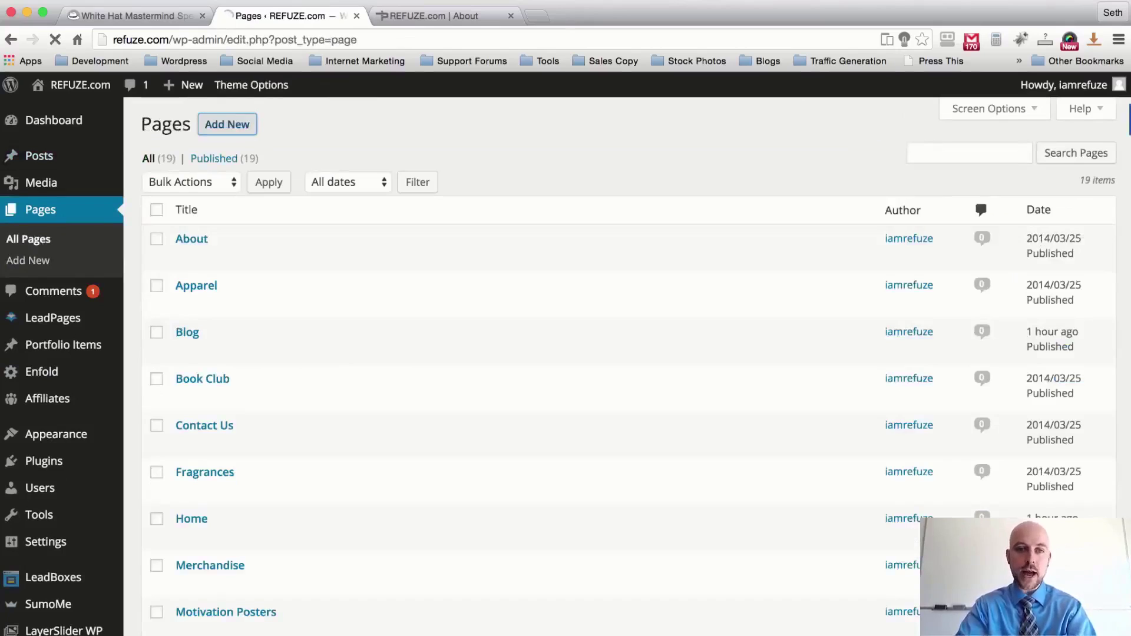
type("Resources")
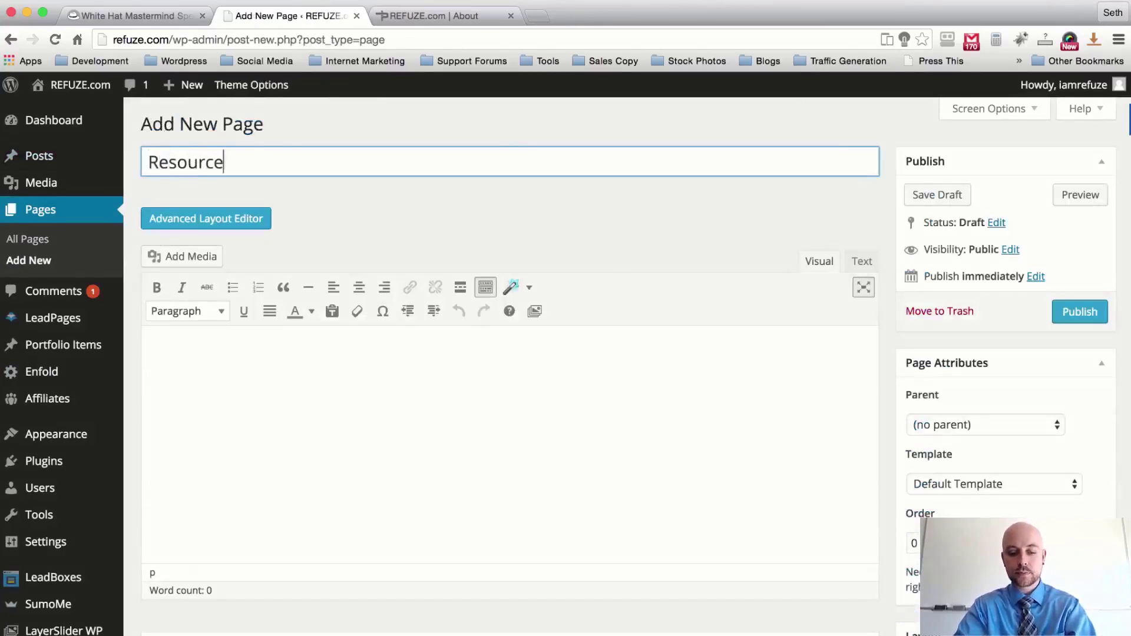
left_click(1077, 319)
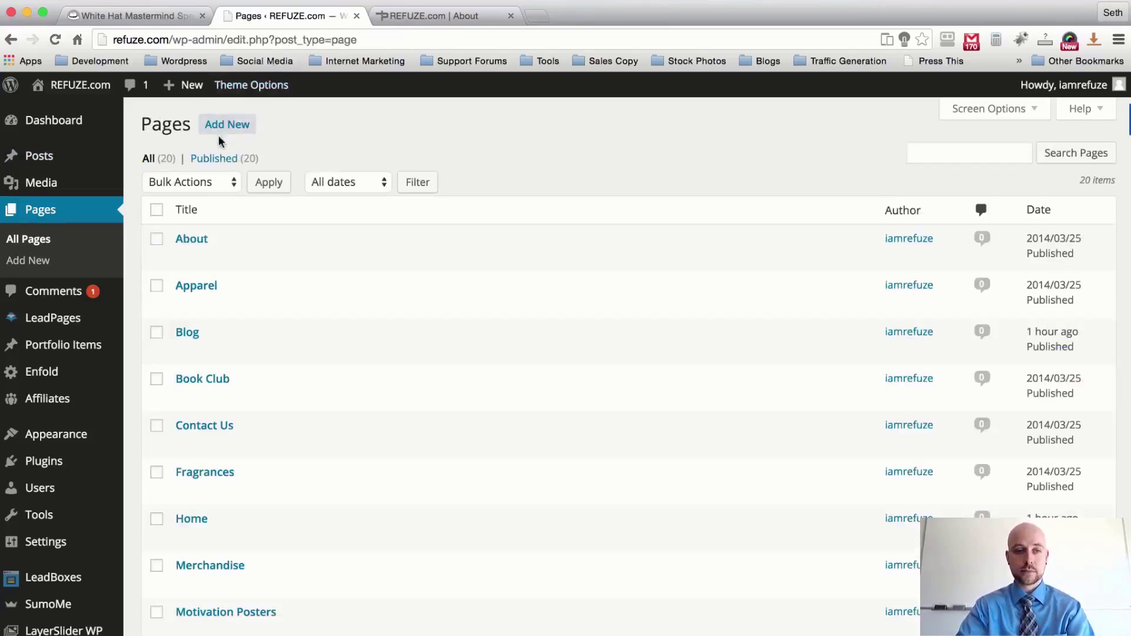
left_click(227, 125)
type("Products")
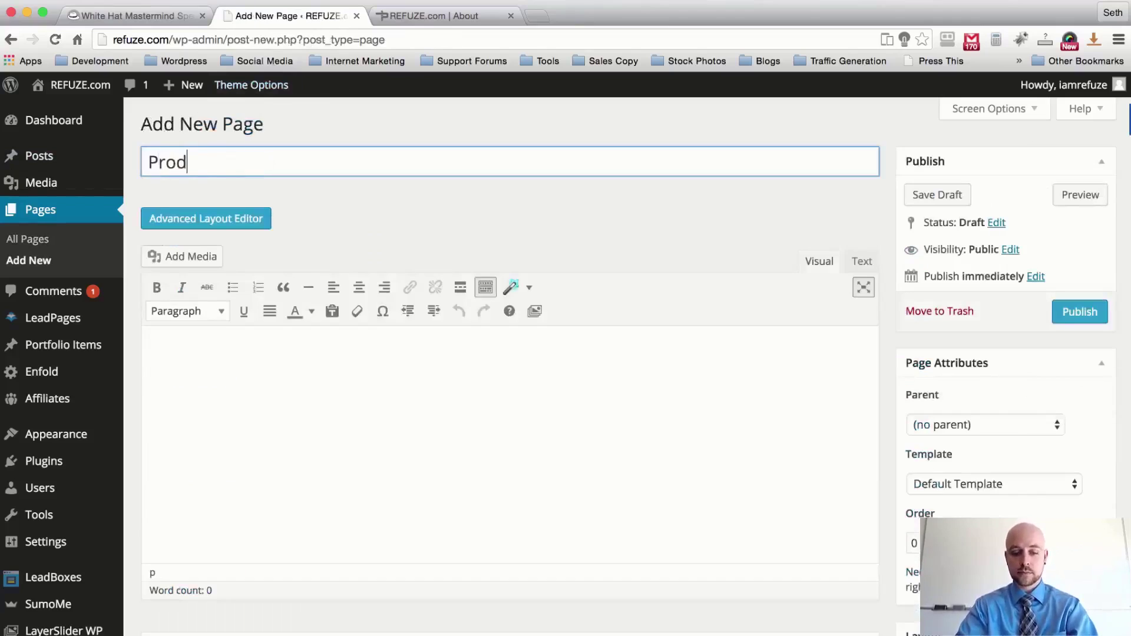
left_click(1080, 312)
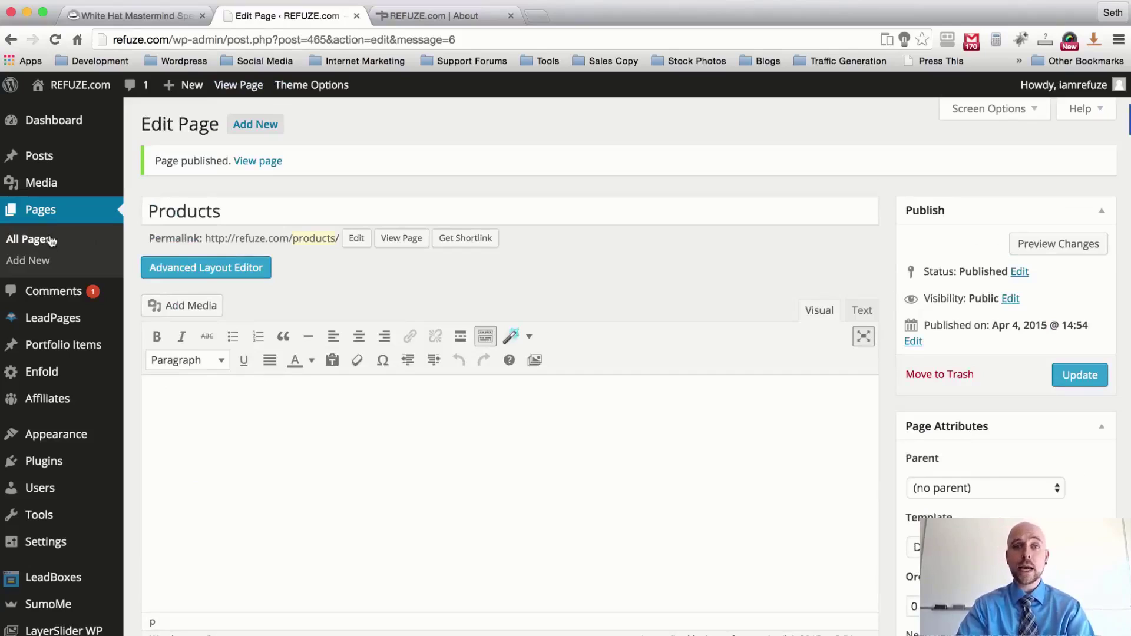
Step: Publish a new blank page titled Privacy Policy
left_click(50, 240)
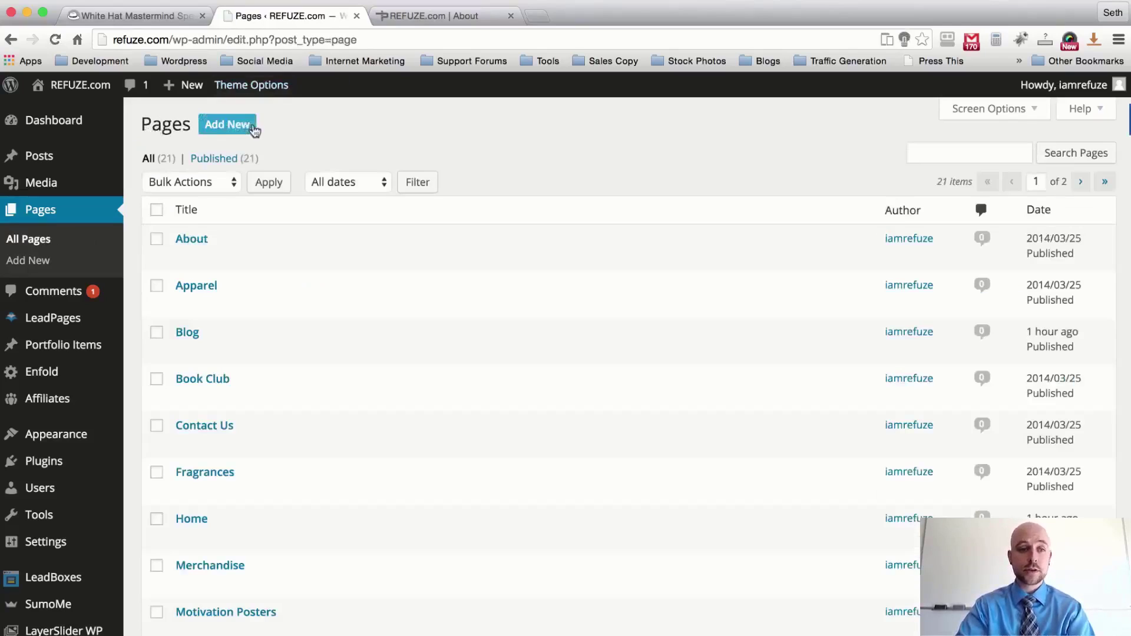
left_click(227, 124)
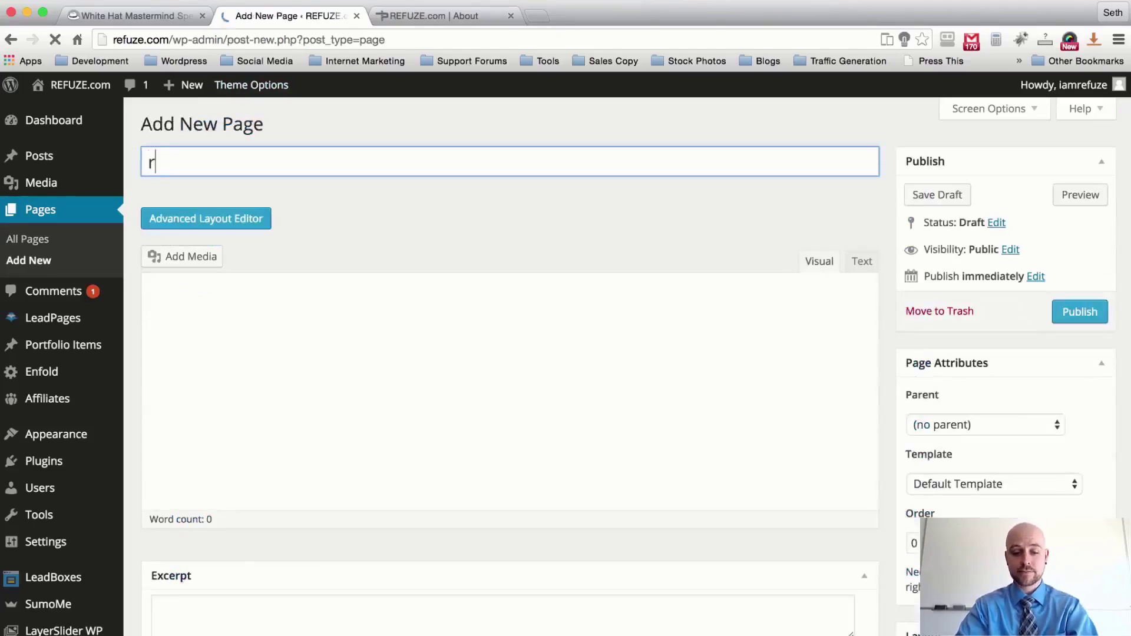
type("Privacy")
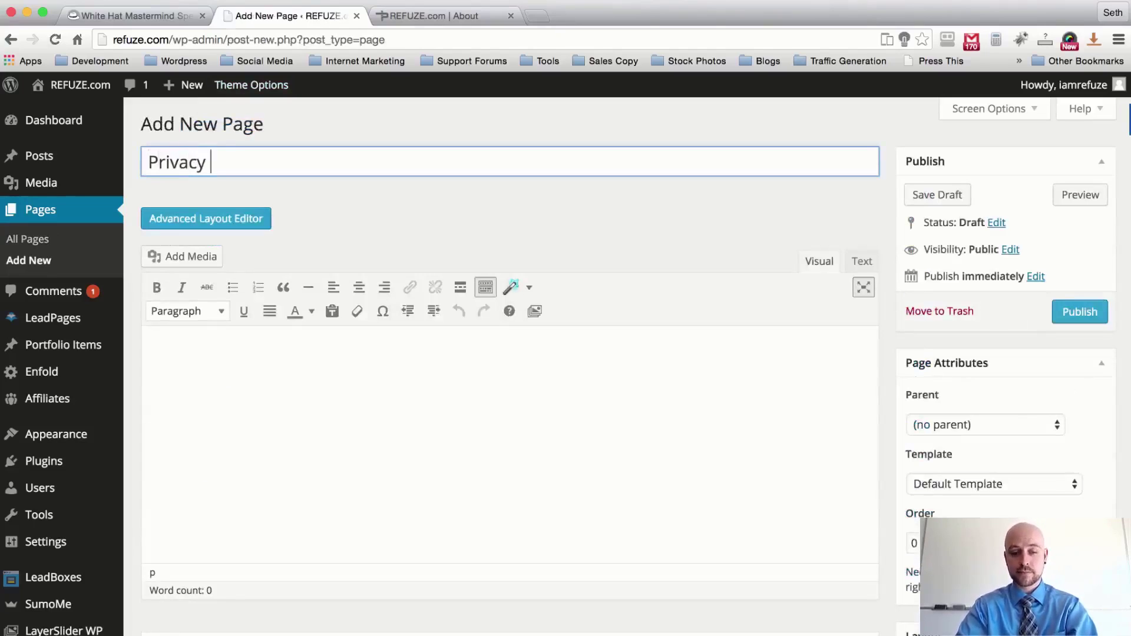
type(" Policy")
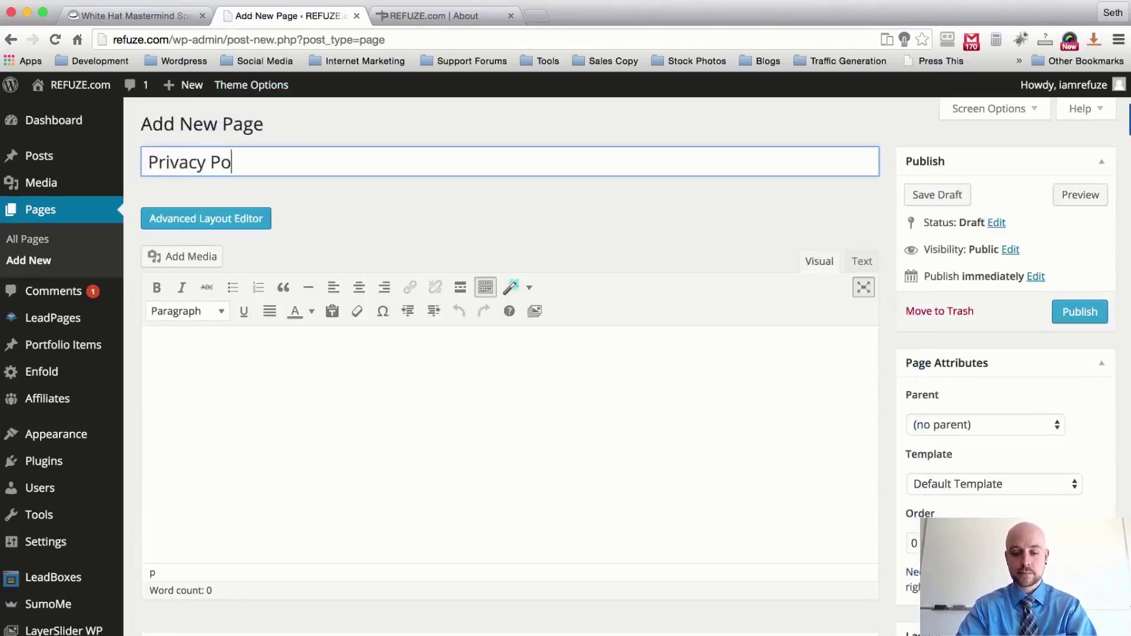
left_click(1097, 312)
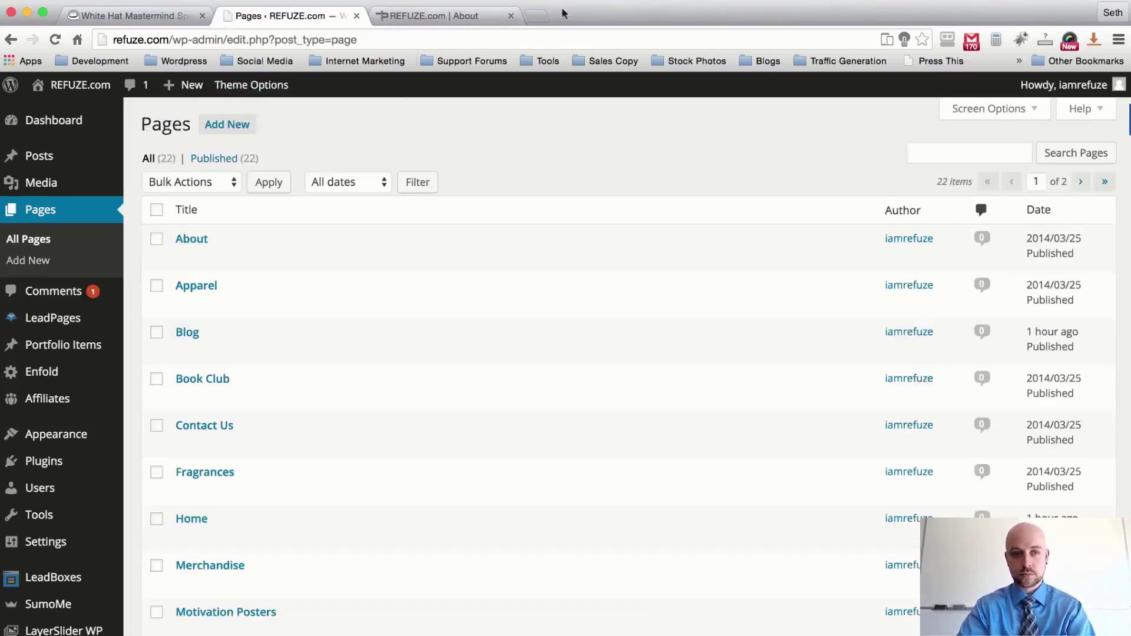
Step: Publish a blank page titled Terms Of Service and go to the Menus editor
left_click(227, 124)
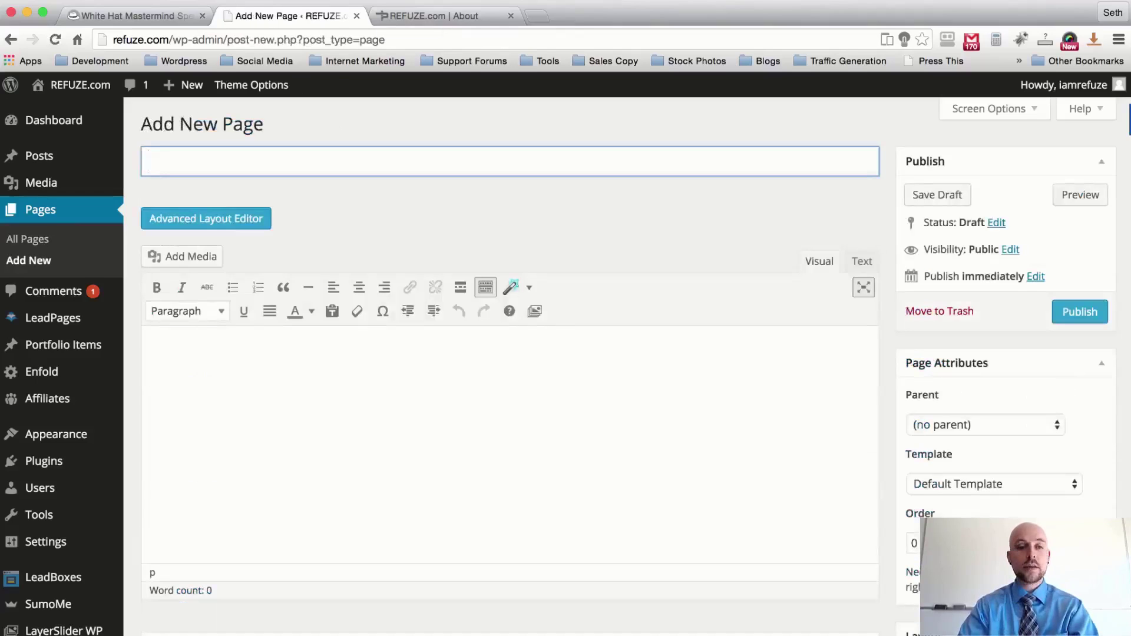
type("Terms Of Se")
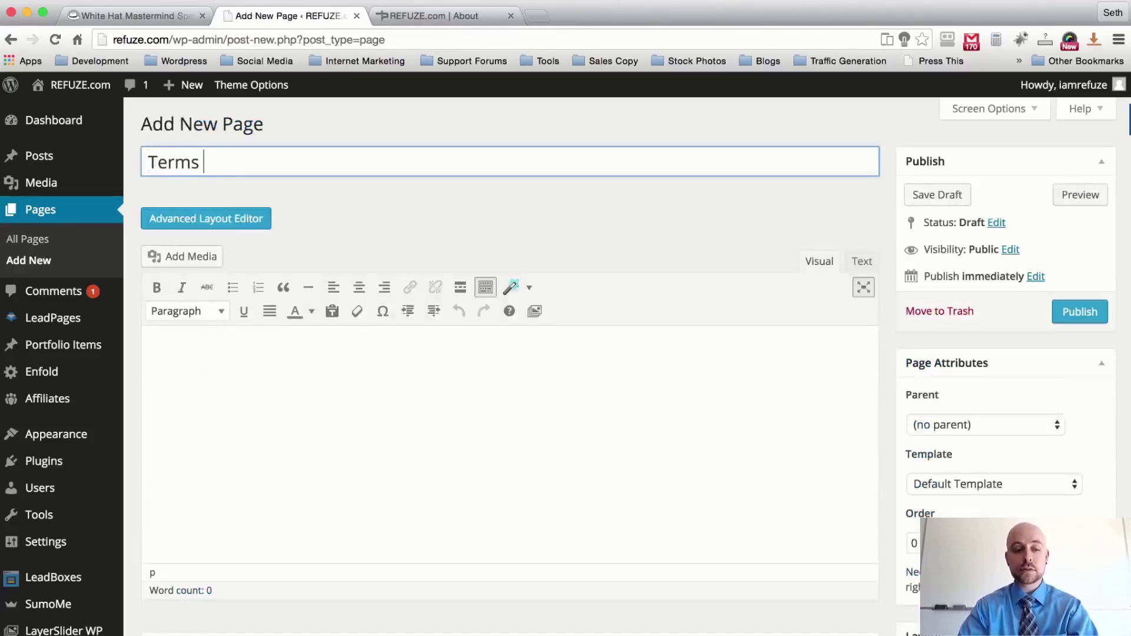
key("BackSpace")
type("ervice")
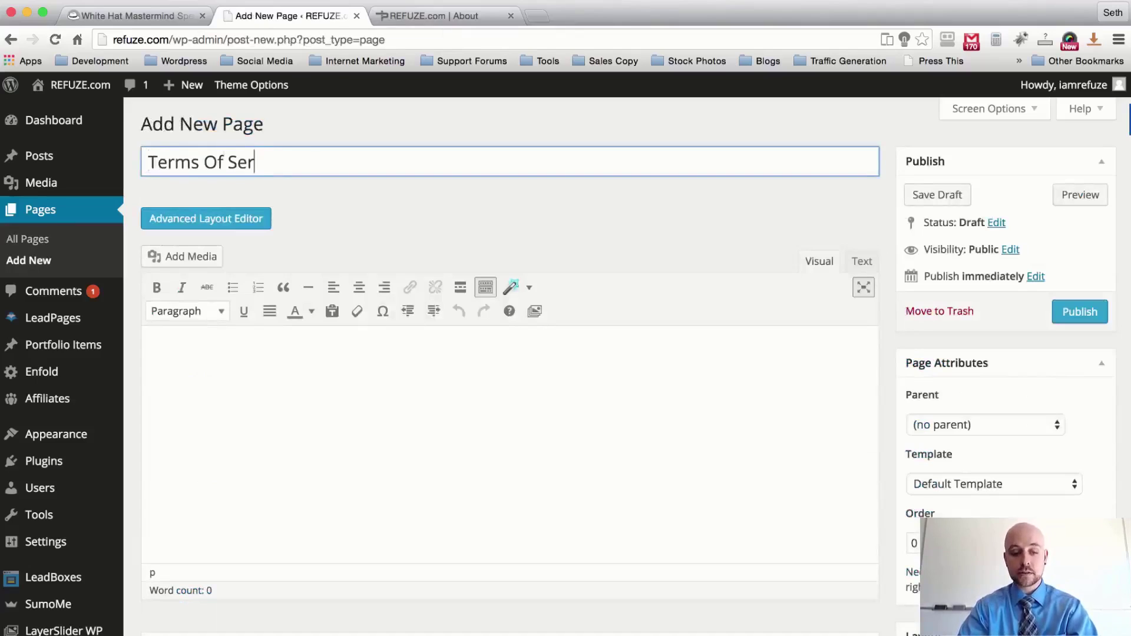
left_click(1077, 311)
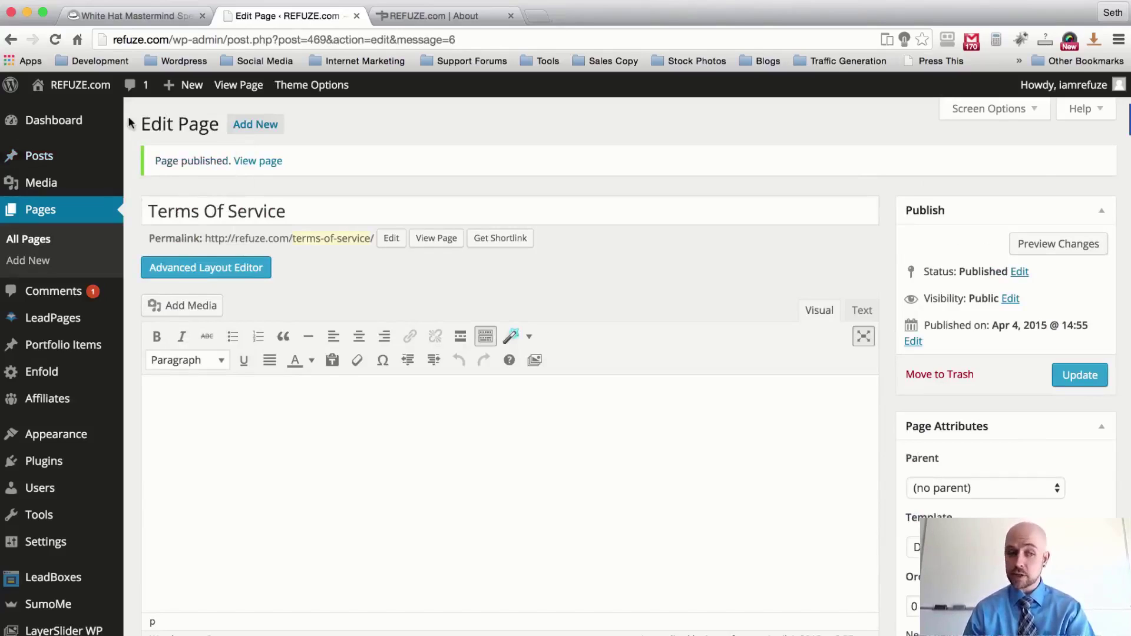
mouse_move(111, 436)
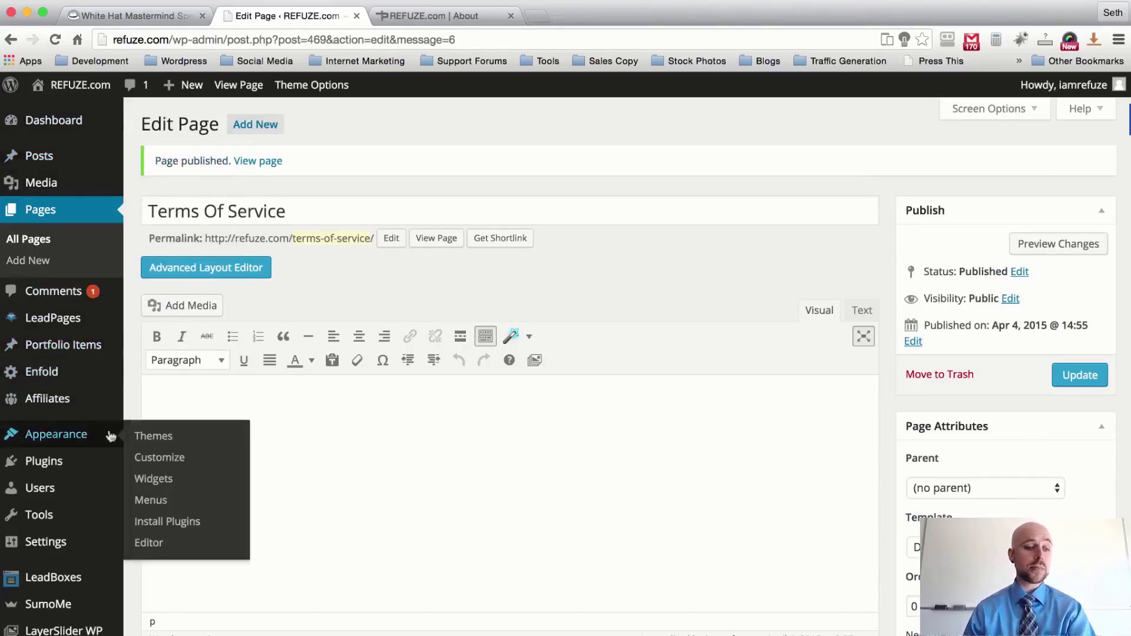
left_click(151, 499)
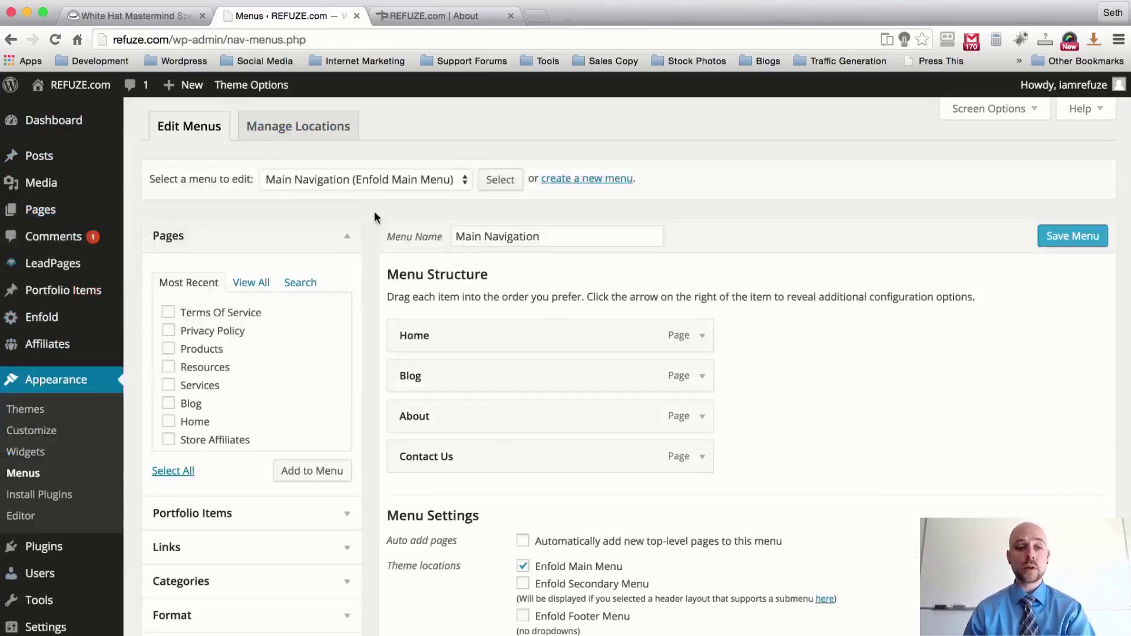
Step: Add the Products, Resources and Services pages to Main Navigation
scroll(373, 211, "down", 1)
left_click(168, 318)
left_click(168, 335)
left_click(168, 354)
left_click(321, 440)
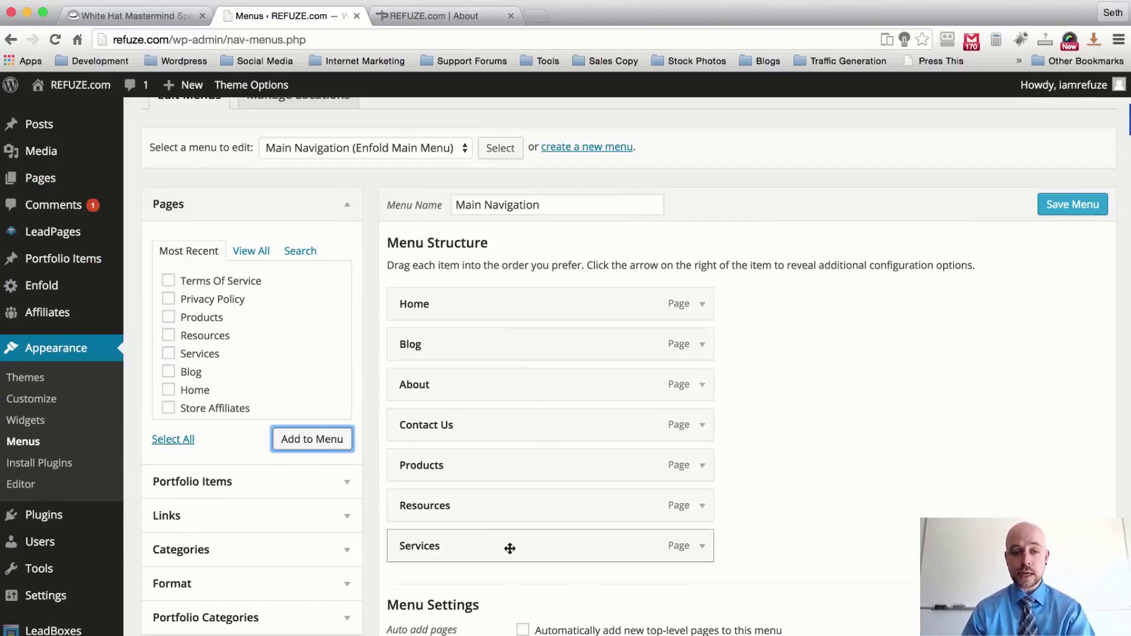
Step: Reorder Main Navigation to Home, Blog, Resources, Services, About, Products, Contact Us and save
left_click_drag(448, 423, 443, 545)
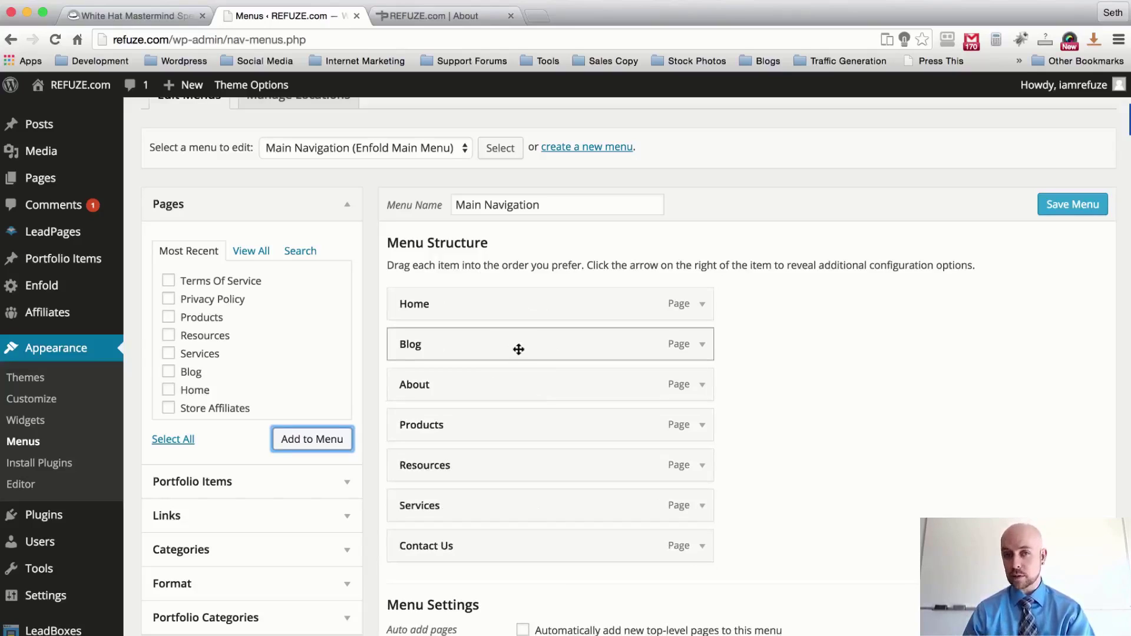
left_click_drag(492, 467, 475, 386)
left_click_drag(464, 504, 449, 424)
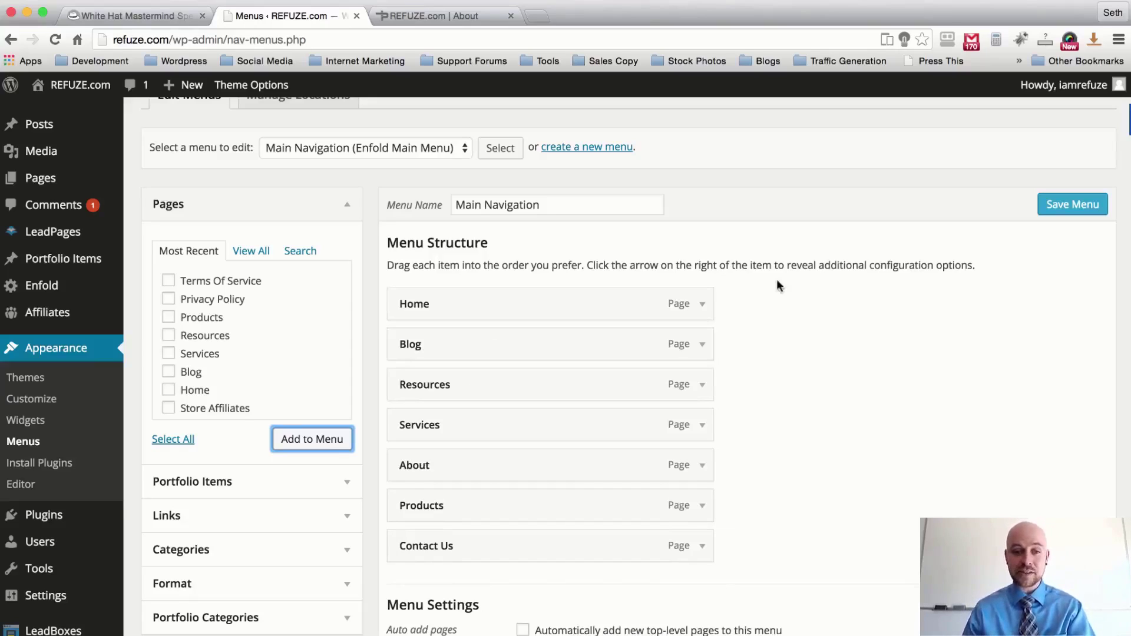
left_click(1082, 213)
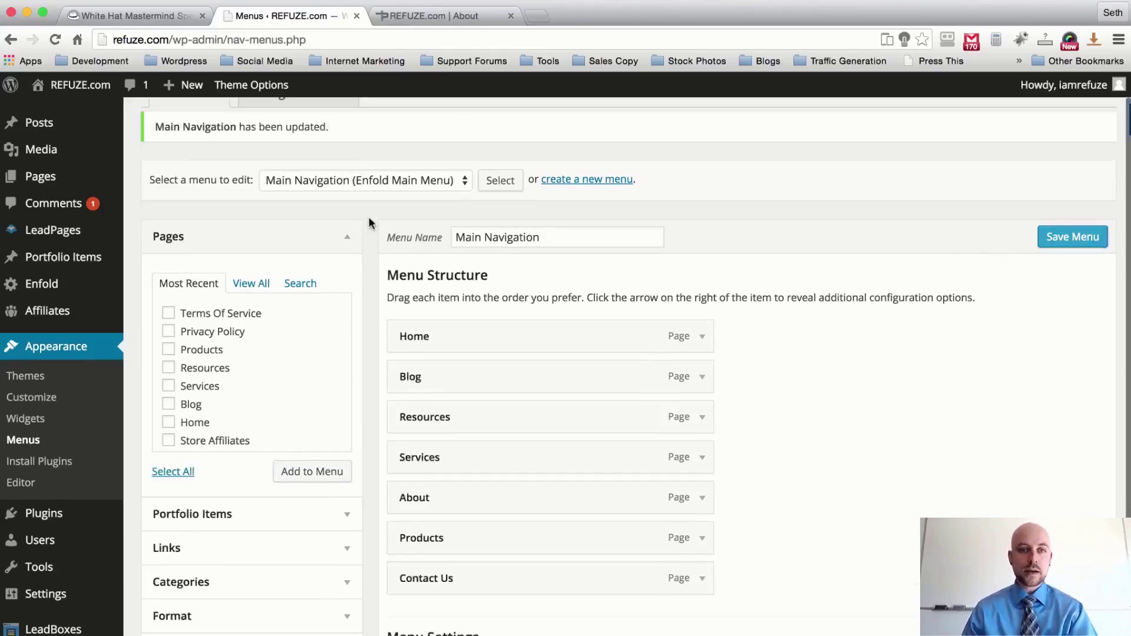
Step: After checking the live About page, remove Contact Us from Main Navigation
left_click(450, 17)
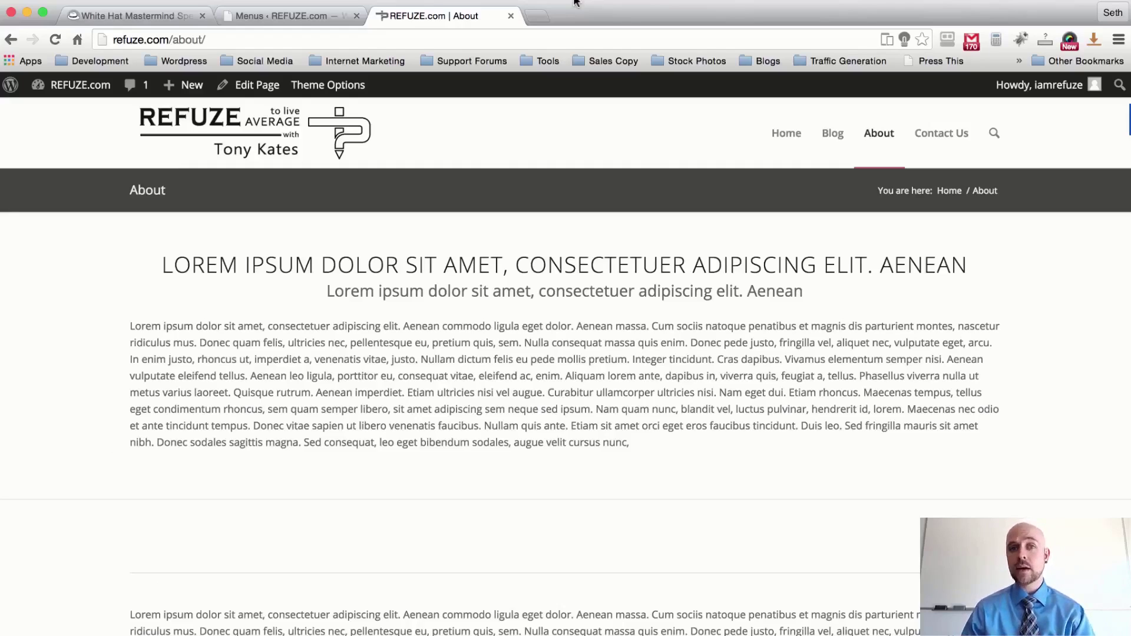
left_click(287, 17)
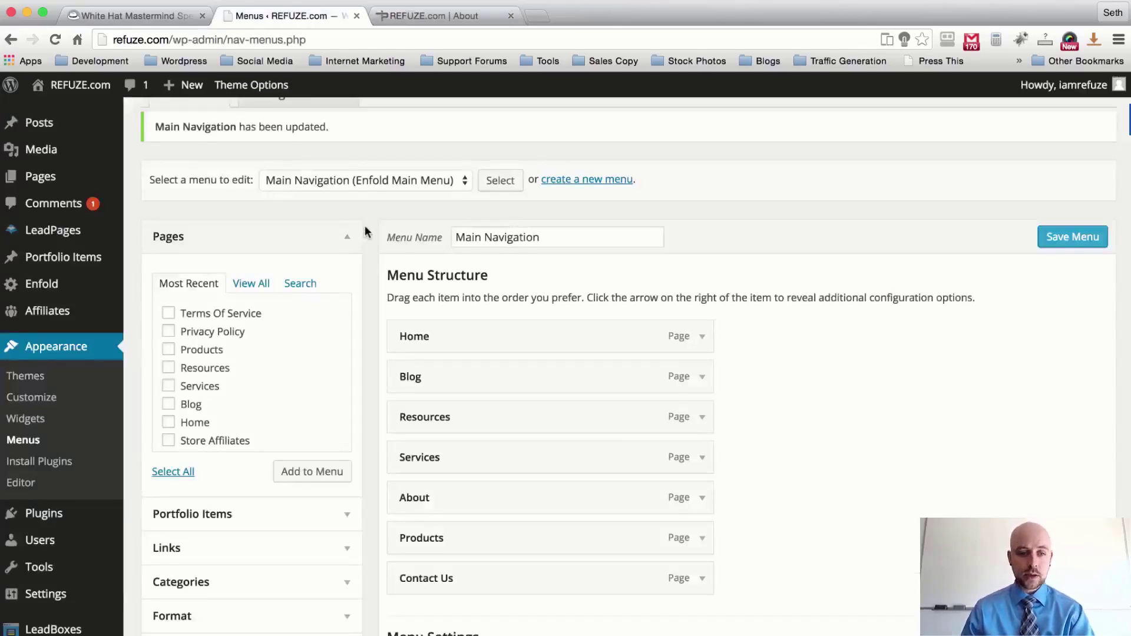
scroll(365, 232, "down", 1)
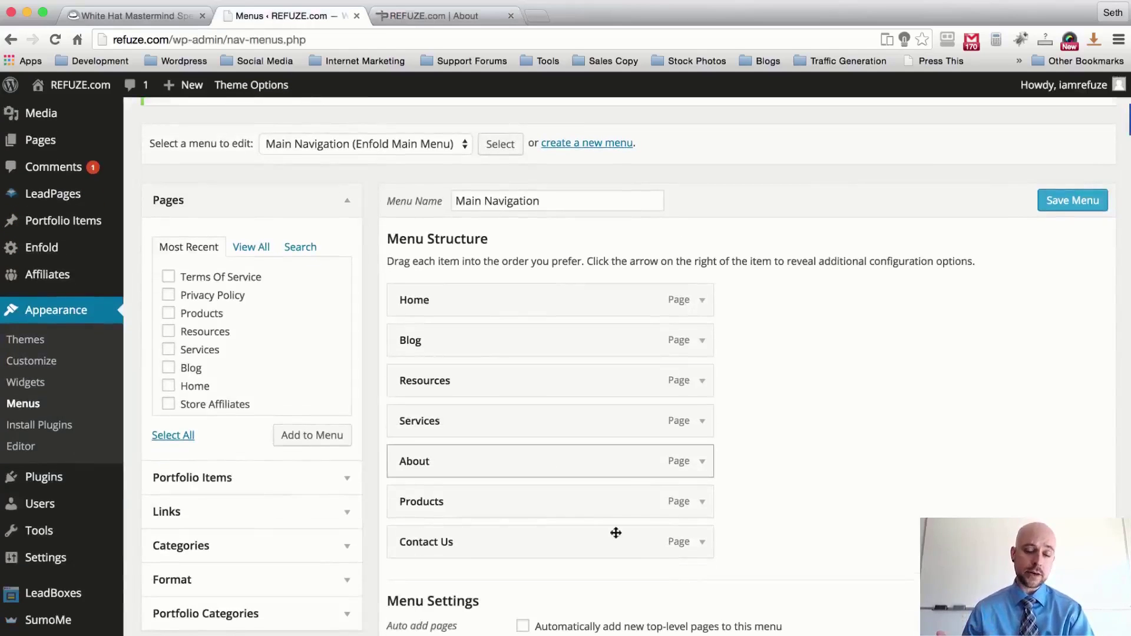
left_click(701, 542)
scroll(568, 338, "down", 5)
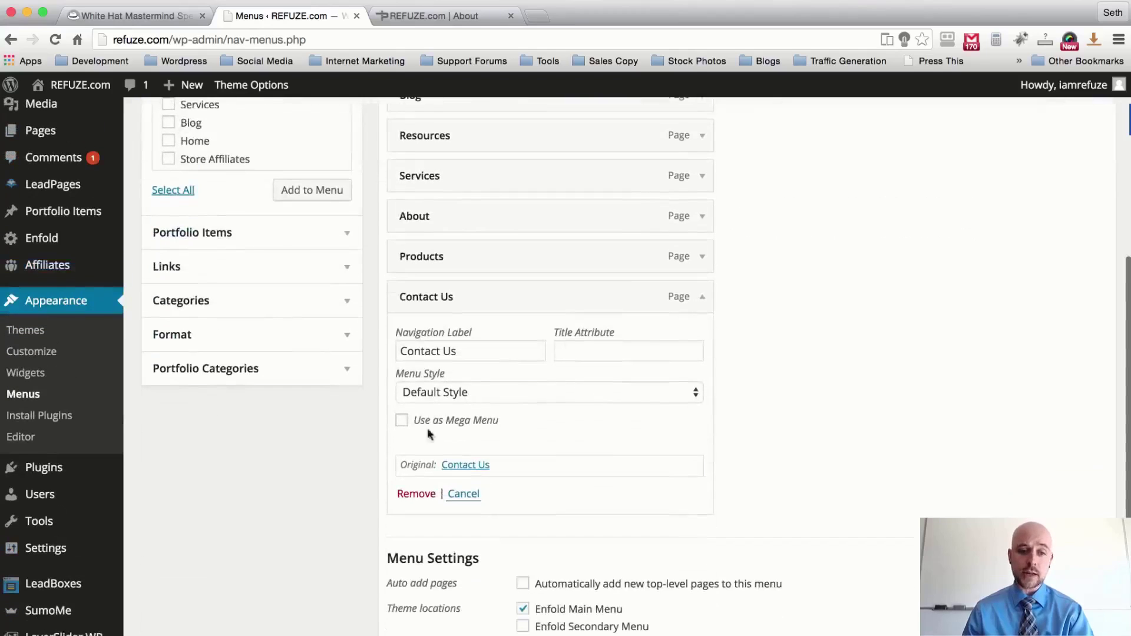
left_click(415, 494)
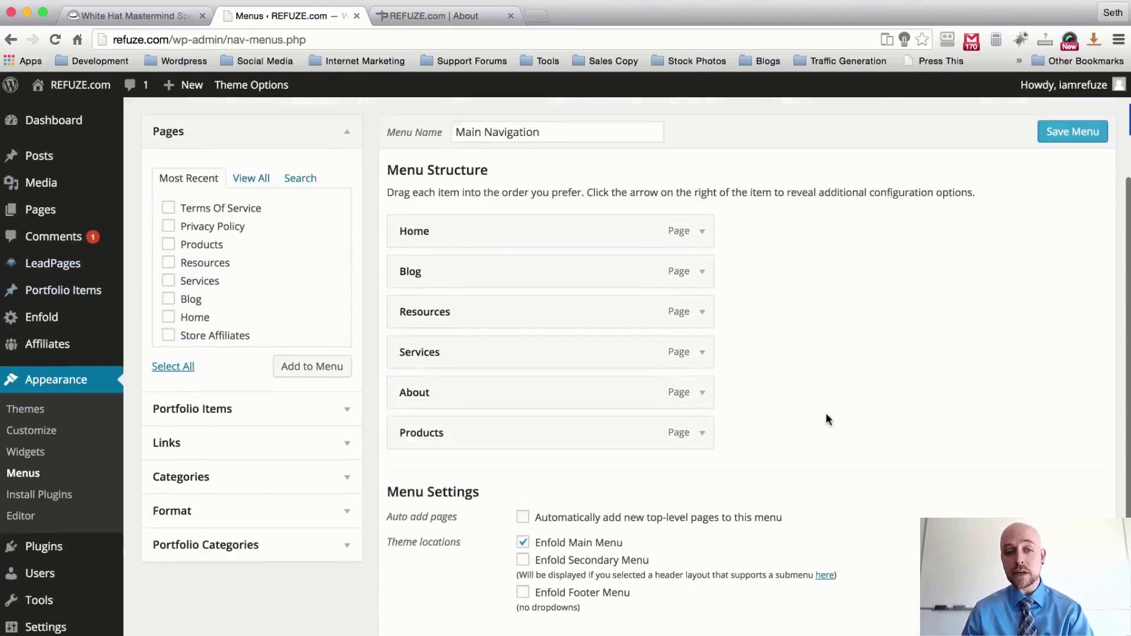
Step: Remove About too and save Main Navigation as Home, Blog, Resources, Services, Products
left_click(702, 392)
scroll(548, 279, "down", 5)
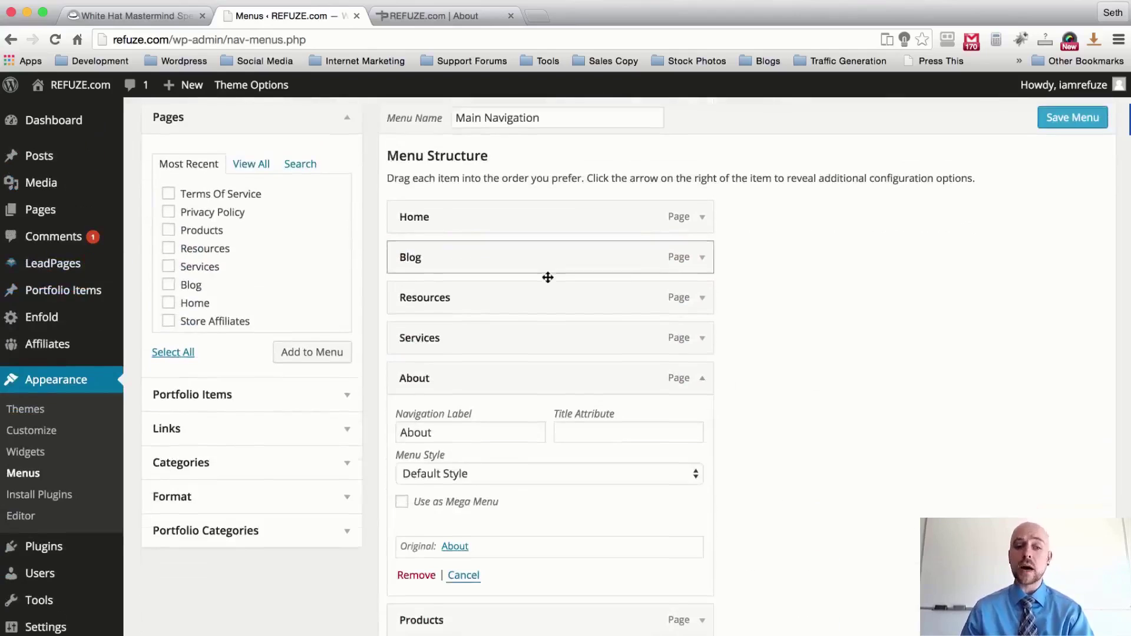
scroll(547, 280, "down", 1)
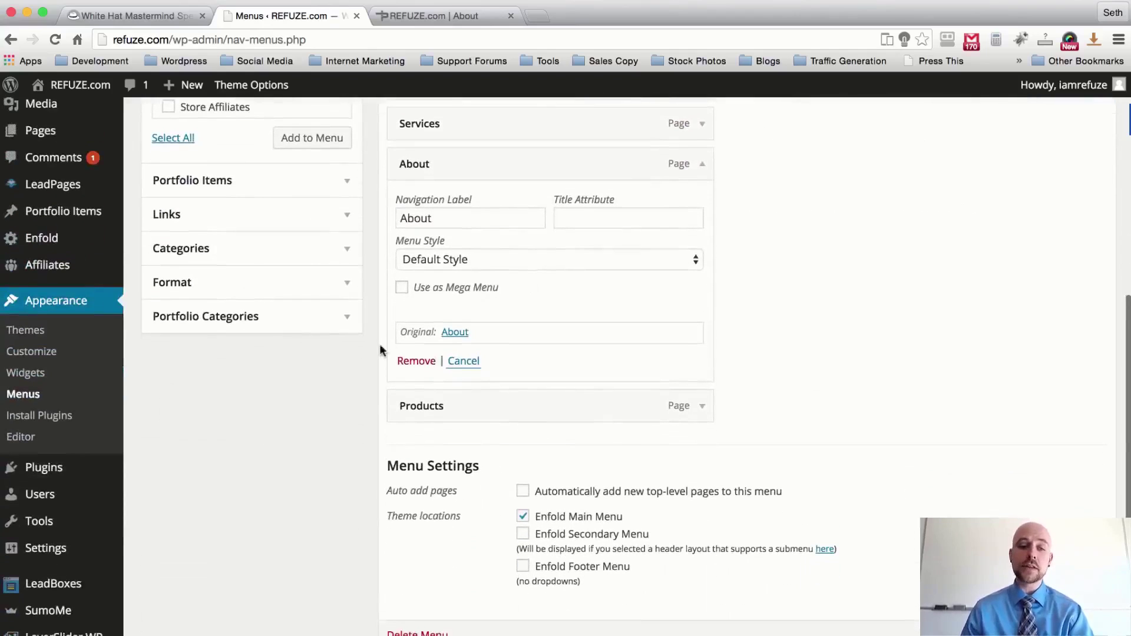
left_click(415, 361)
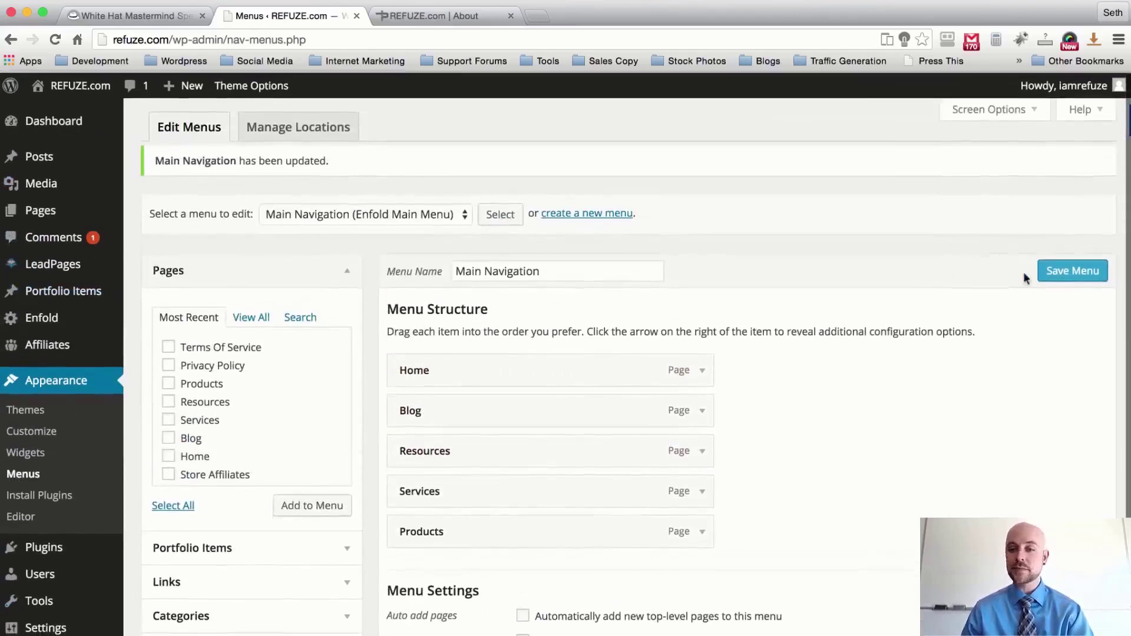
left_click(1064, 272)
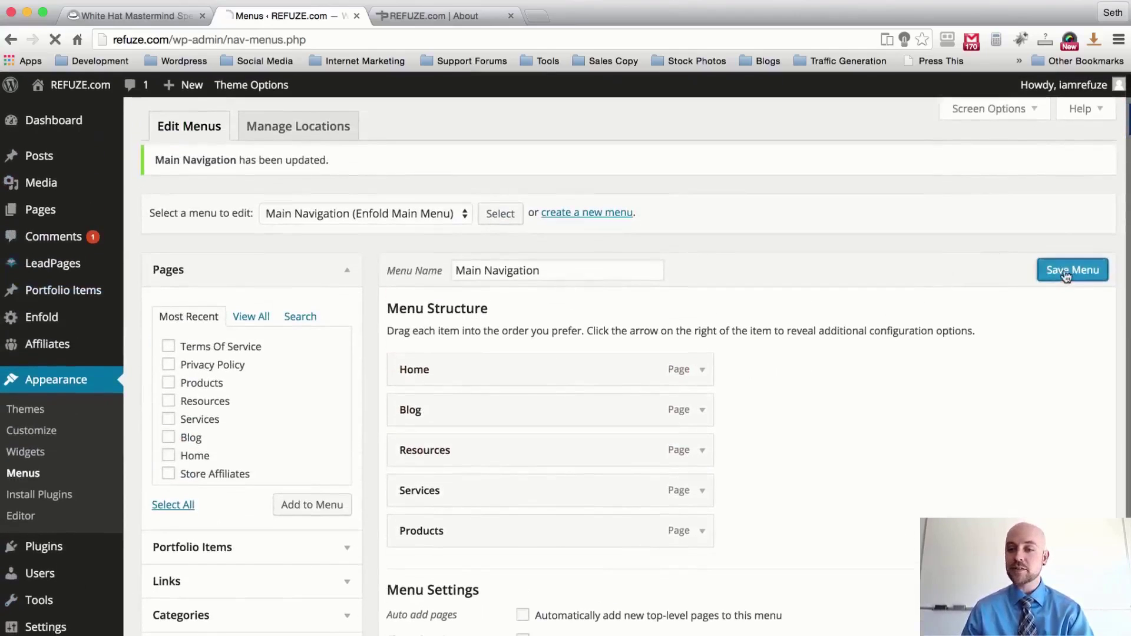
left_click(570, 217)
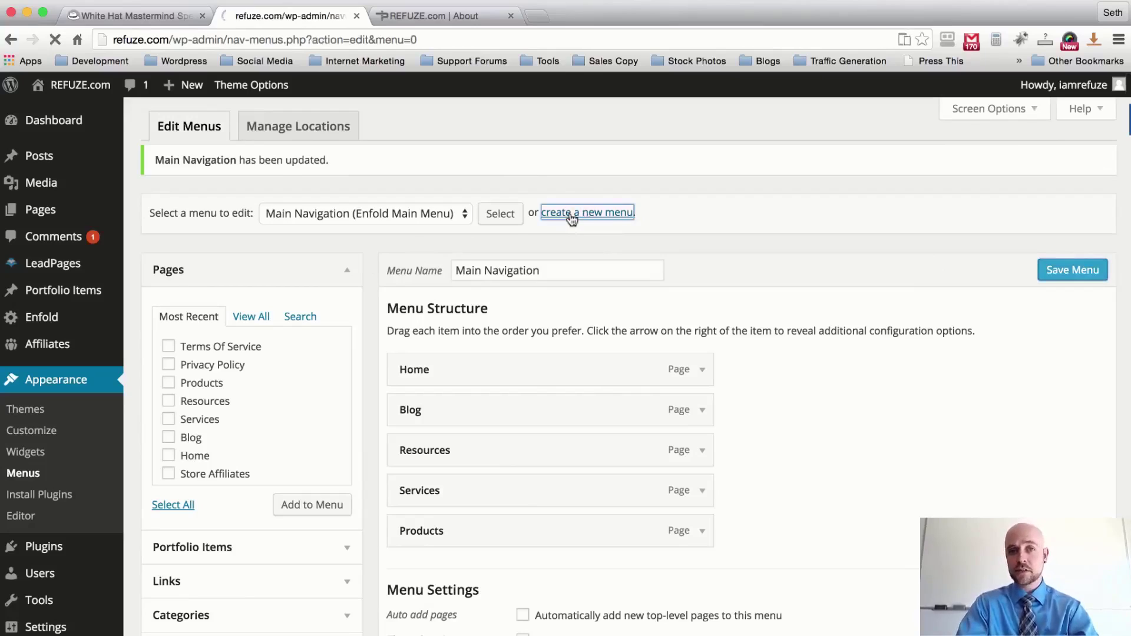
Step: Create a menu named 'Secondary Menu' and select About from the full page list
type("Sec")
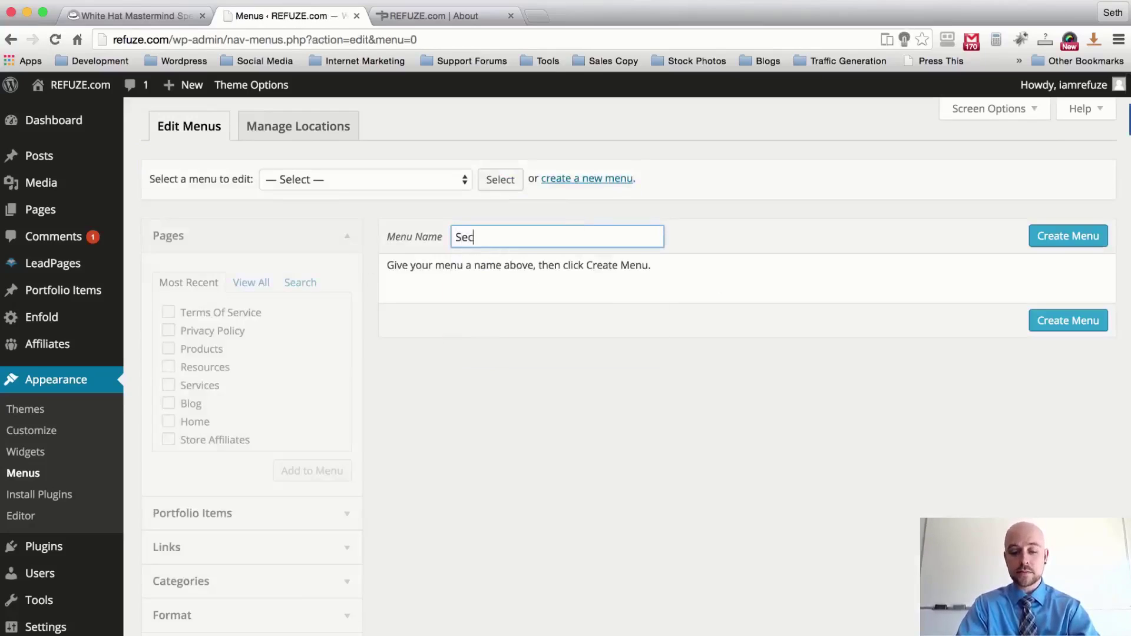
type("ondary Menu")
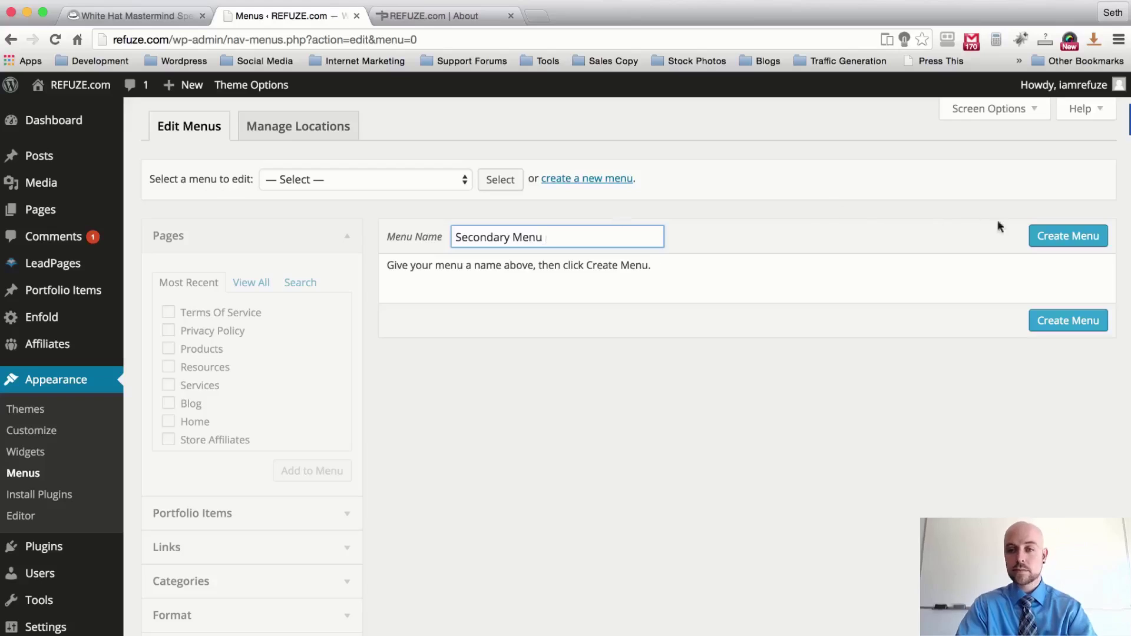
left_click(1044, 238)
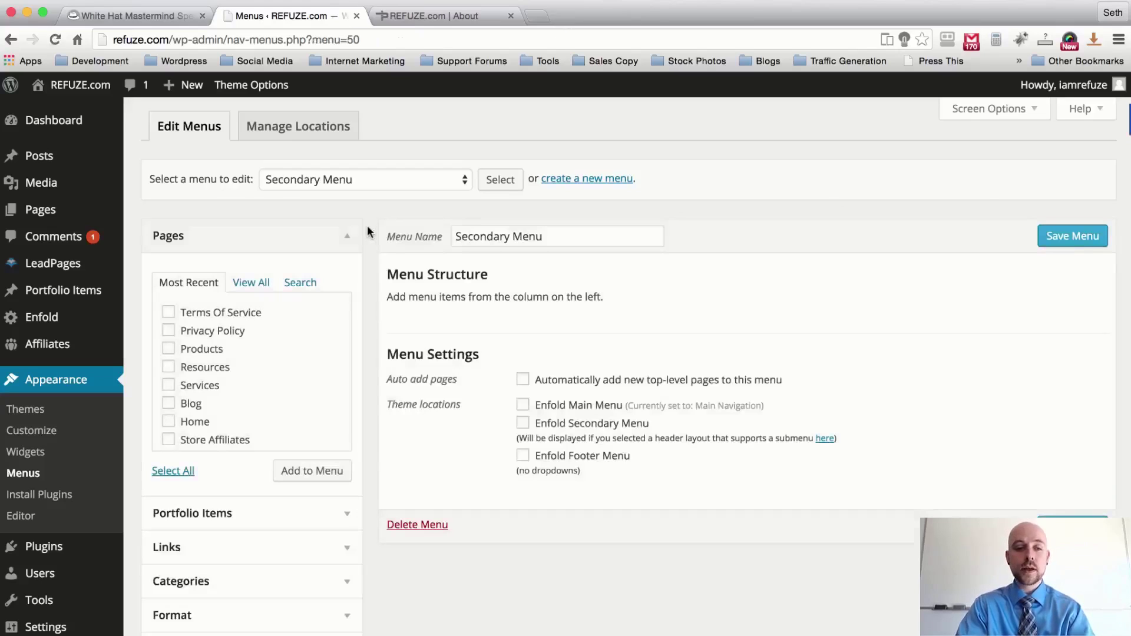
left_click(250, 285)
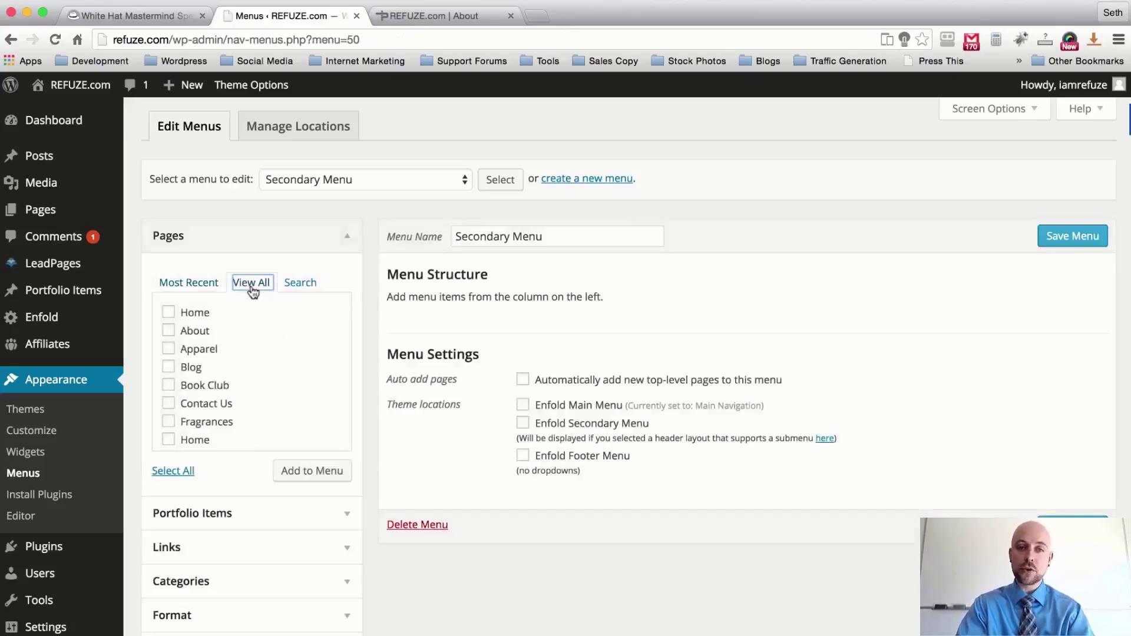
scroll(174, 321, "down", 1)
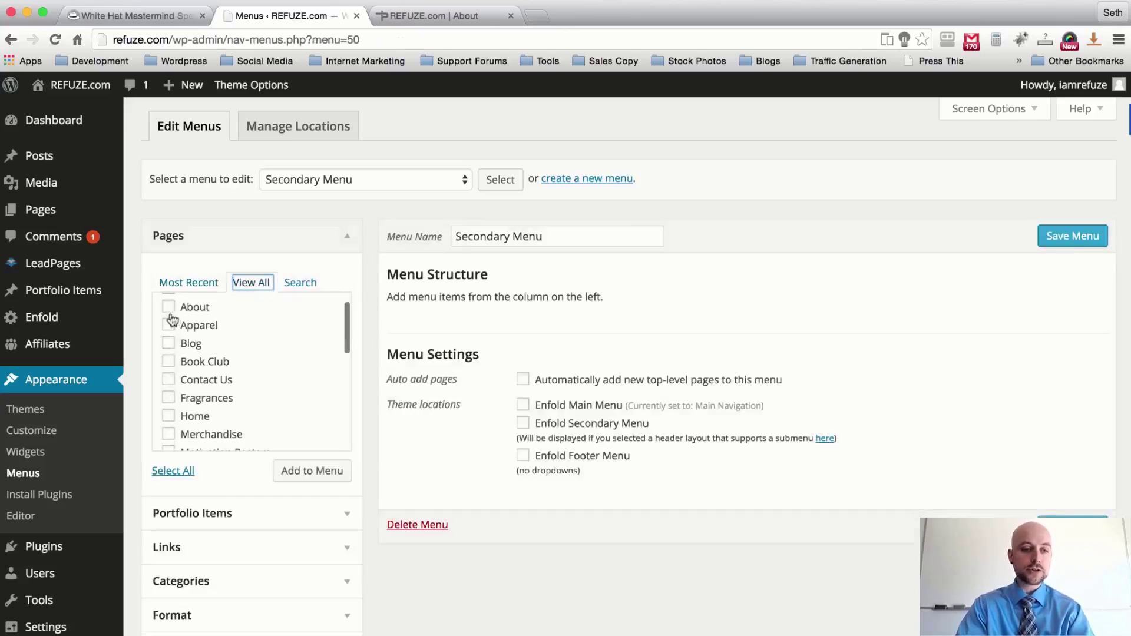
left_click(168, 307)
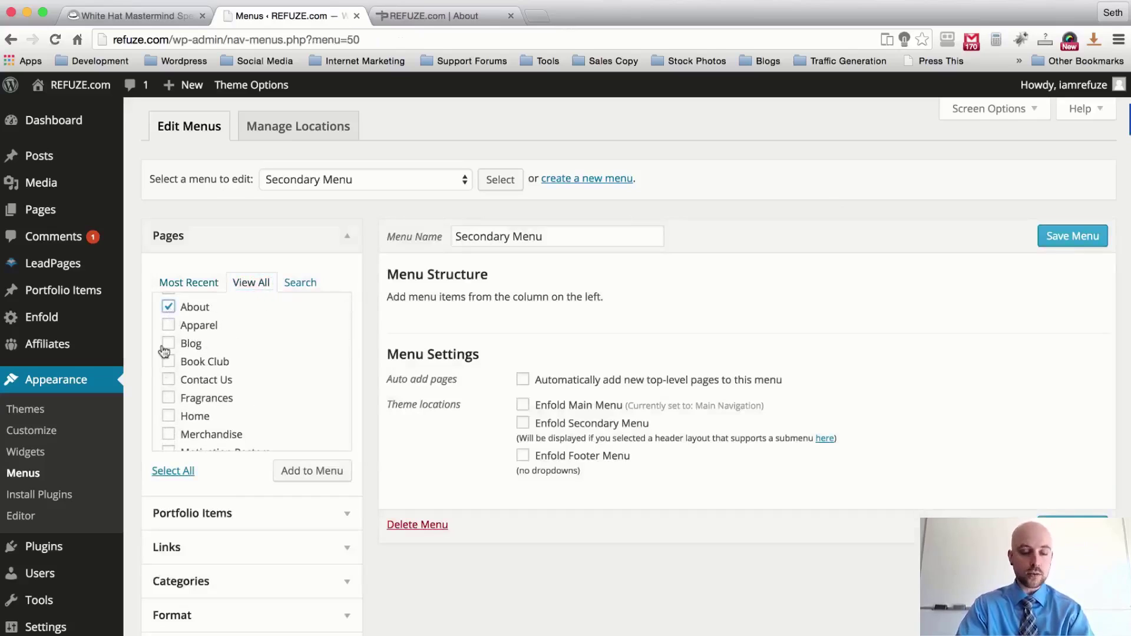
Step: Add About, Contact Us and Register to the Secondary Menu
scroll(261, 335, "down", 2)
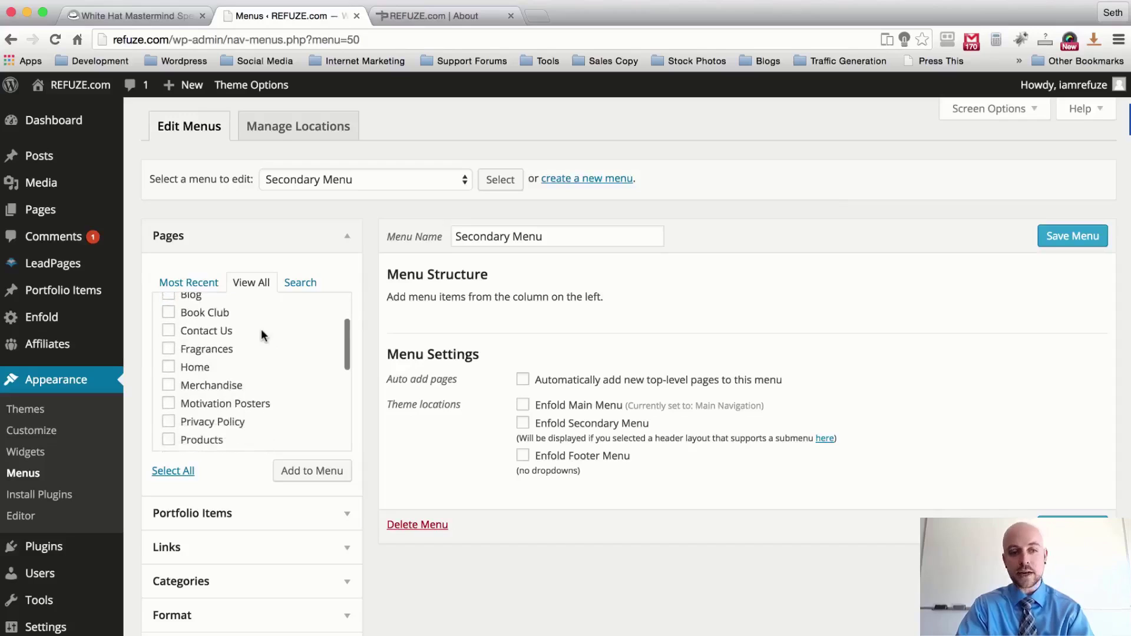
left_click(167, 333)
scroll(348, 347, "up", 2)
scroll(289, 312, "down", 2)
scroll(289, 312, "down", 8)
left_click(183, 337)
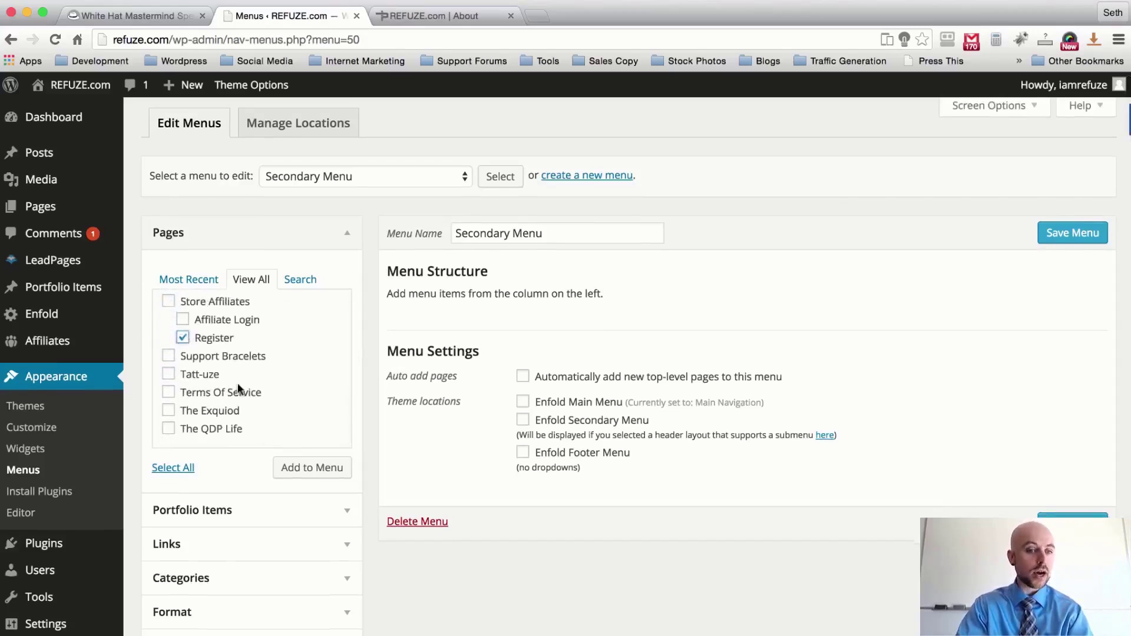
left_click(315, 468)
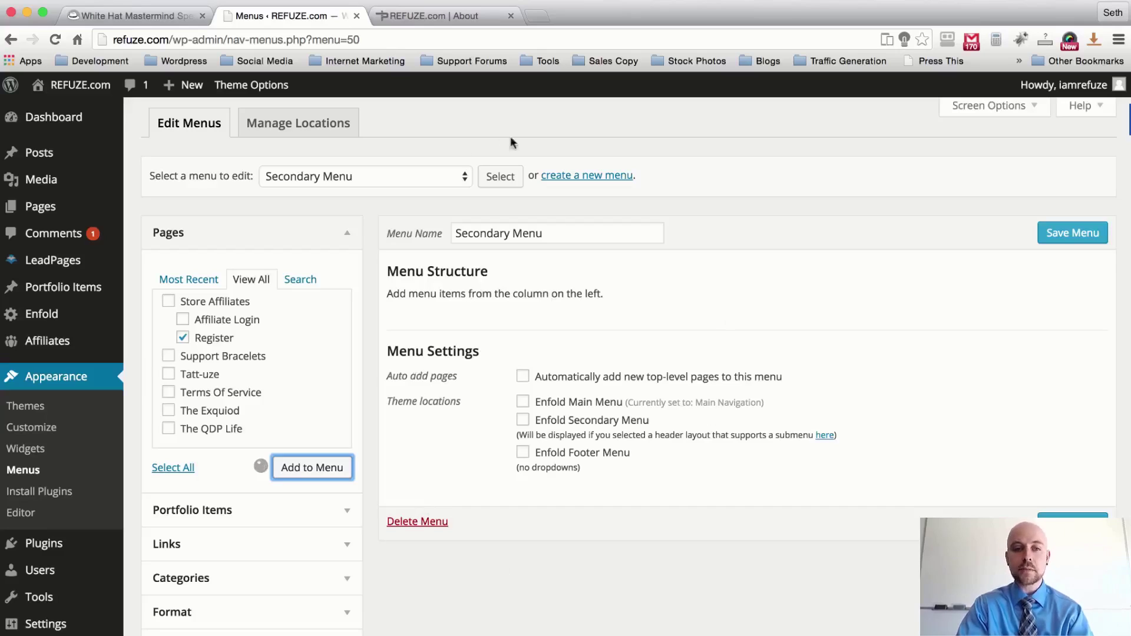
Step: Order the Secondary Menu as Register, About, Contact Us and save it
left_click_drag(503, 348, 497, 392)
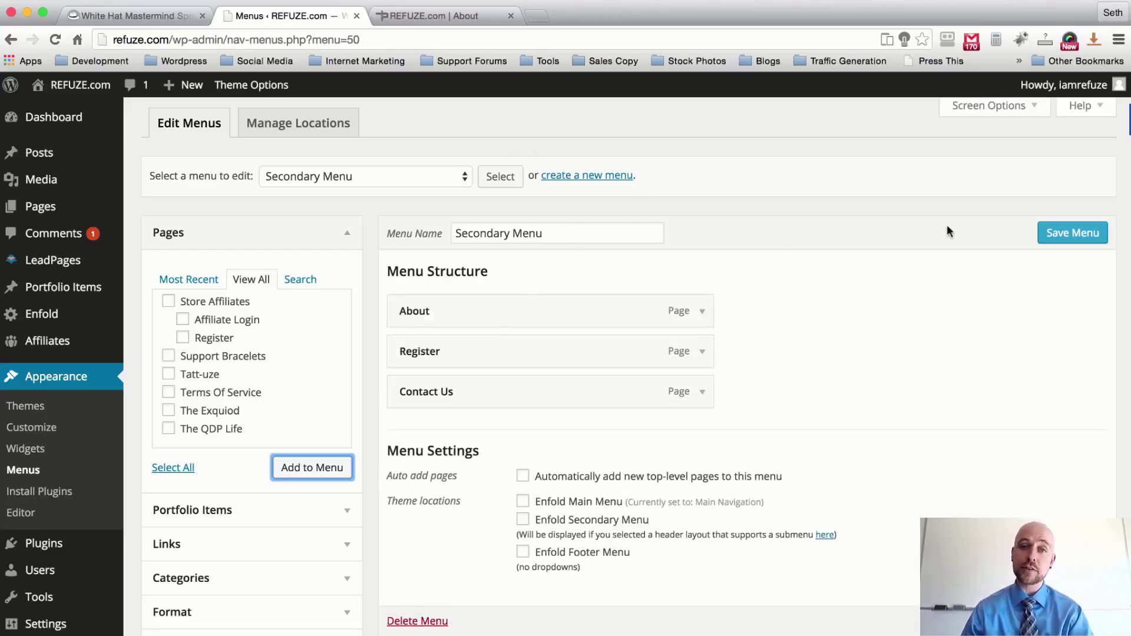
left_click_drag(475, 356, 474, 301)
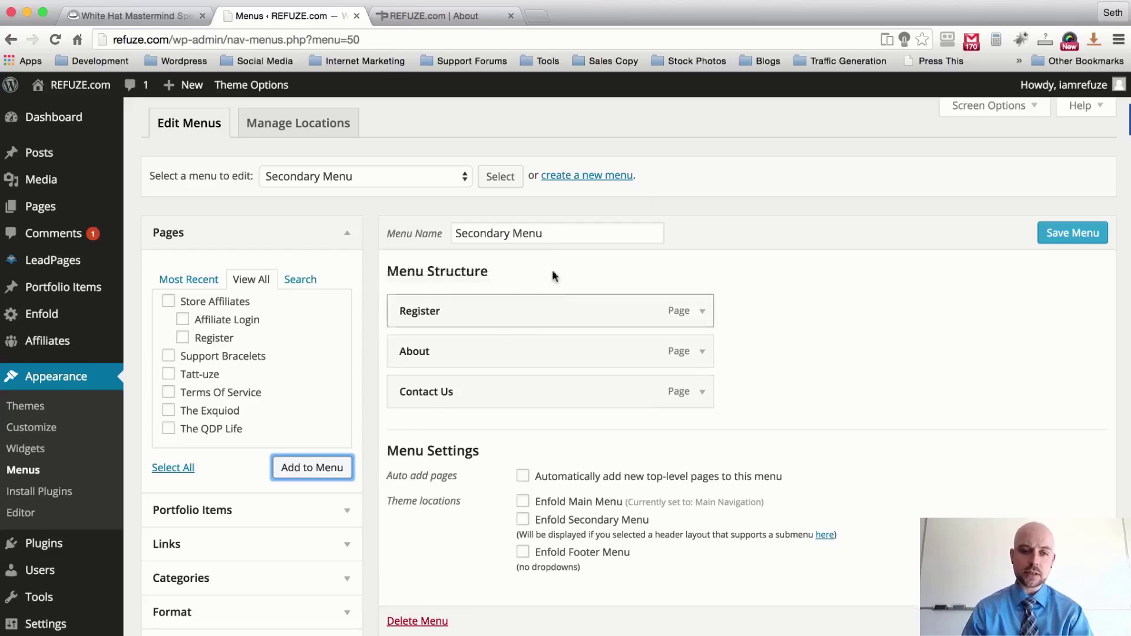
left_click(1054, 234)
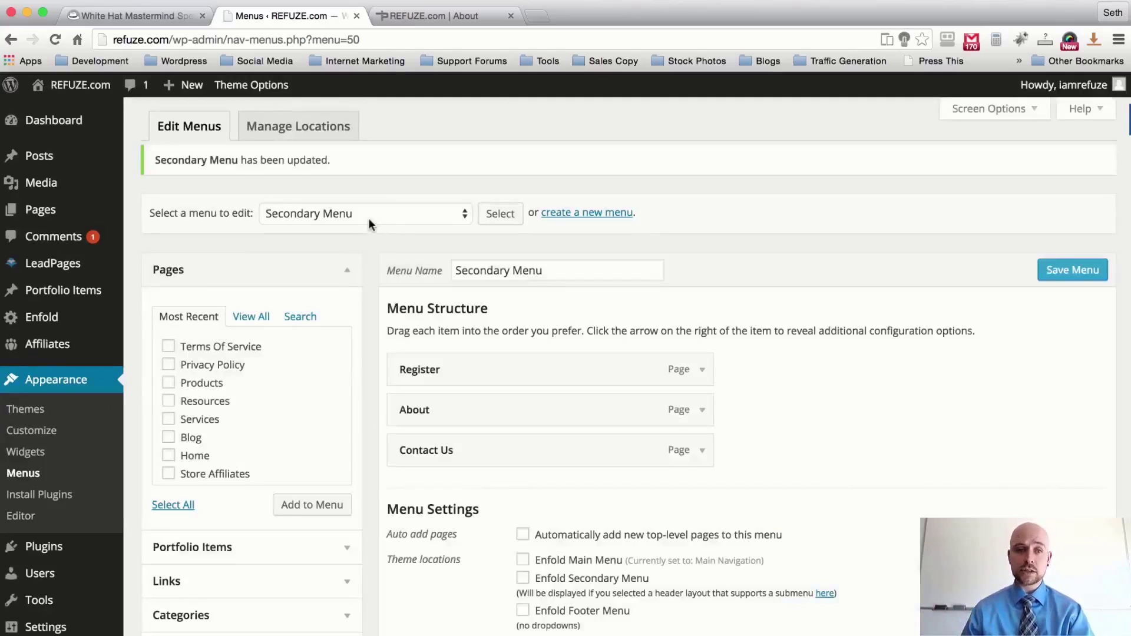
Step: Create a new menu named 'Footer Menu'
left_click(580, 213)
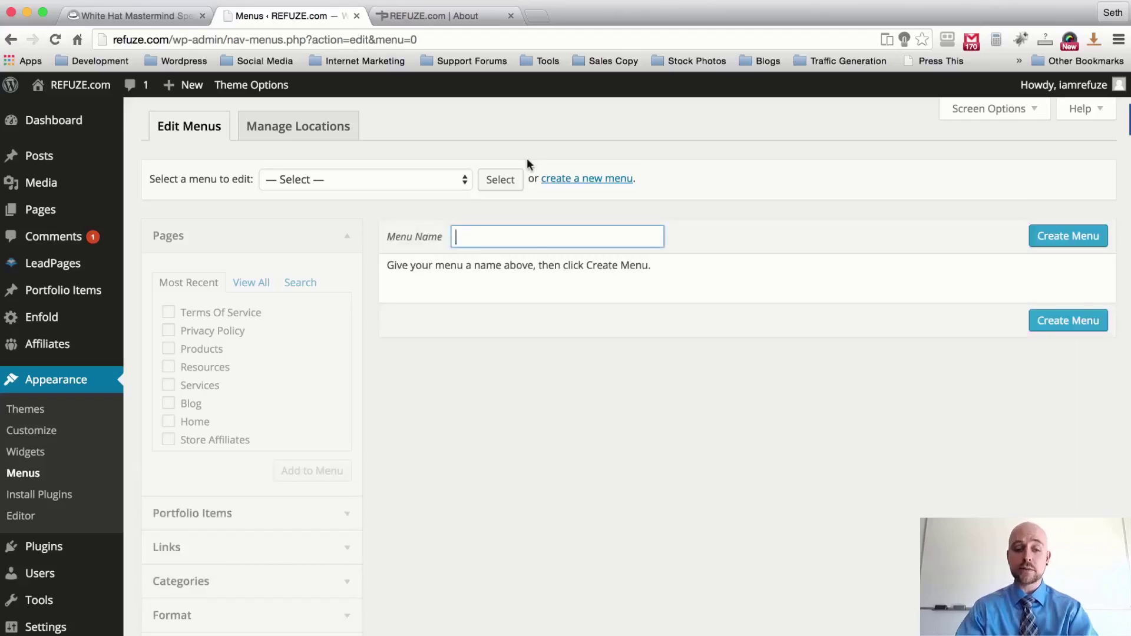
type("Footer")
left_click(1068, 236)
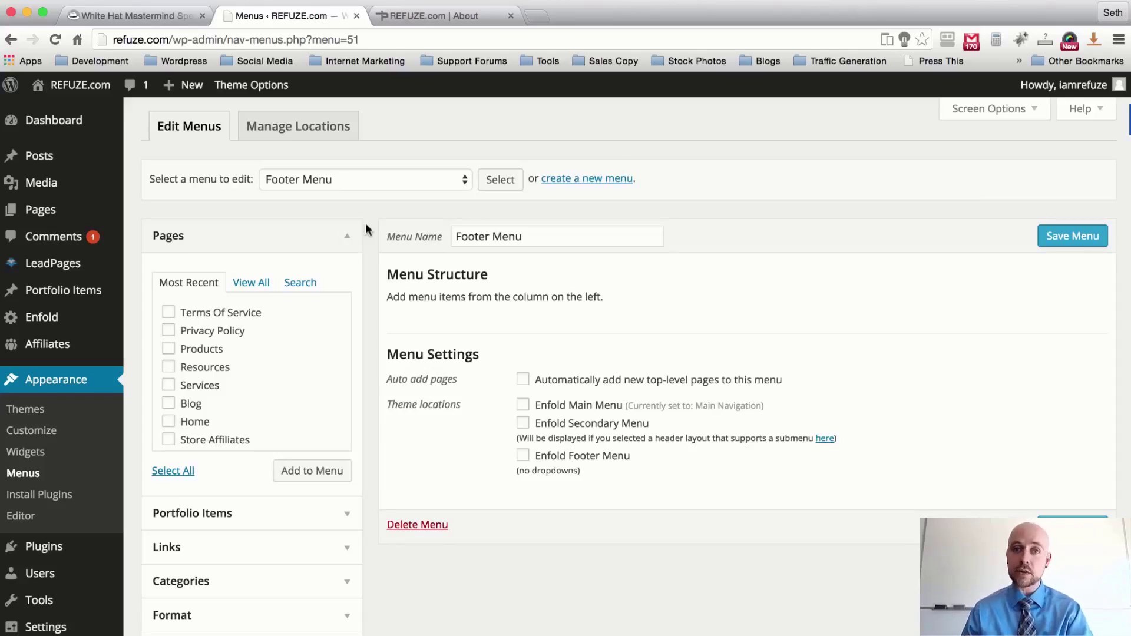
Step: Add Terms Of Service, Privacy Policy and Home to the Footer Menu
scroll(365, 226, "down", 1)
scroll(365, 227, "up", 1)
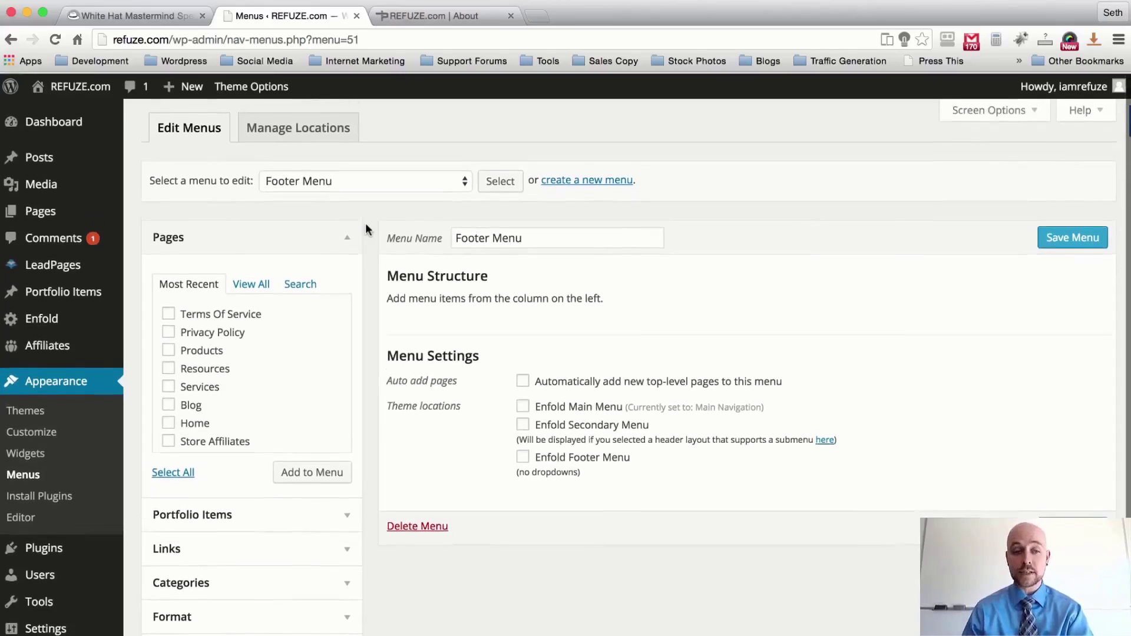
left_click(168, 314)
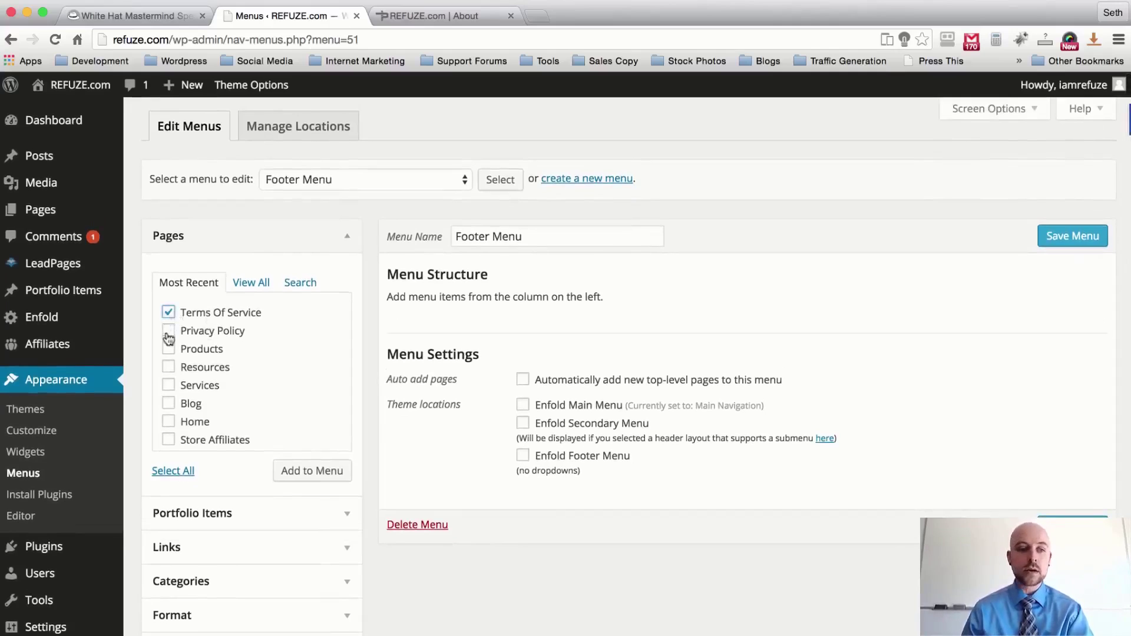
left_click(168, 331)
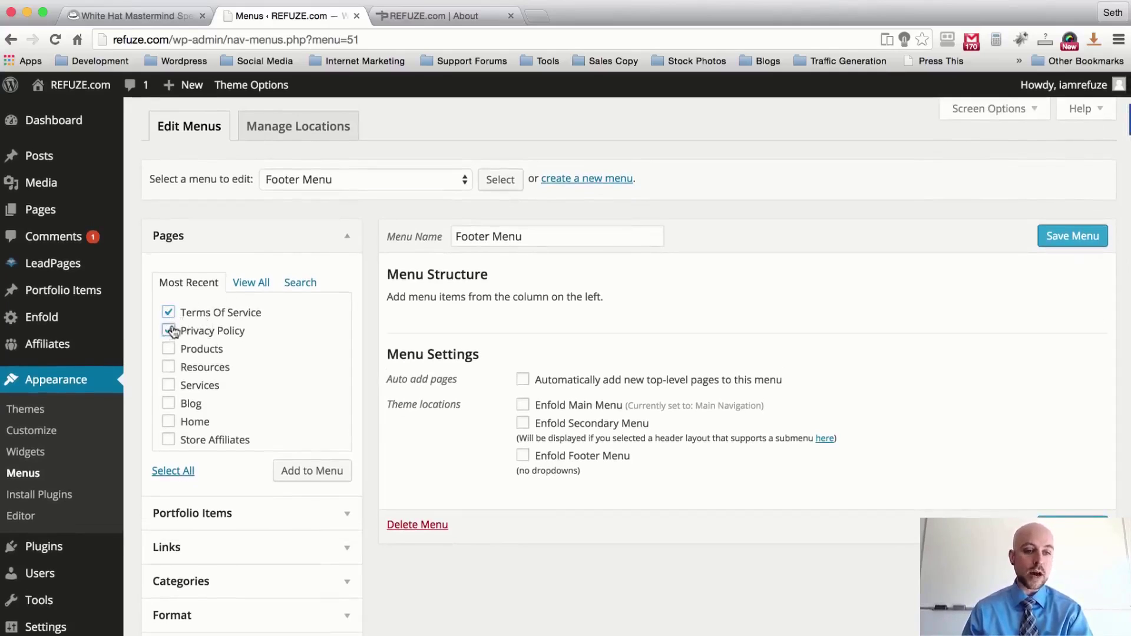
scroll(275, 332, "down", 3)
left_click(168, 362)
scroll(261, 331, "down", 5)
scroll(261, 331, "down", 2)
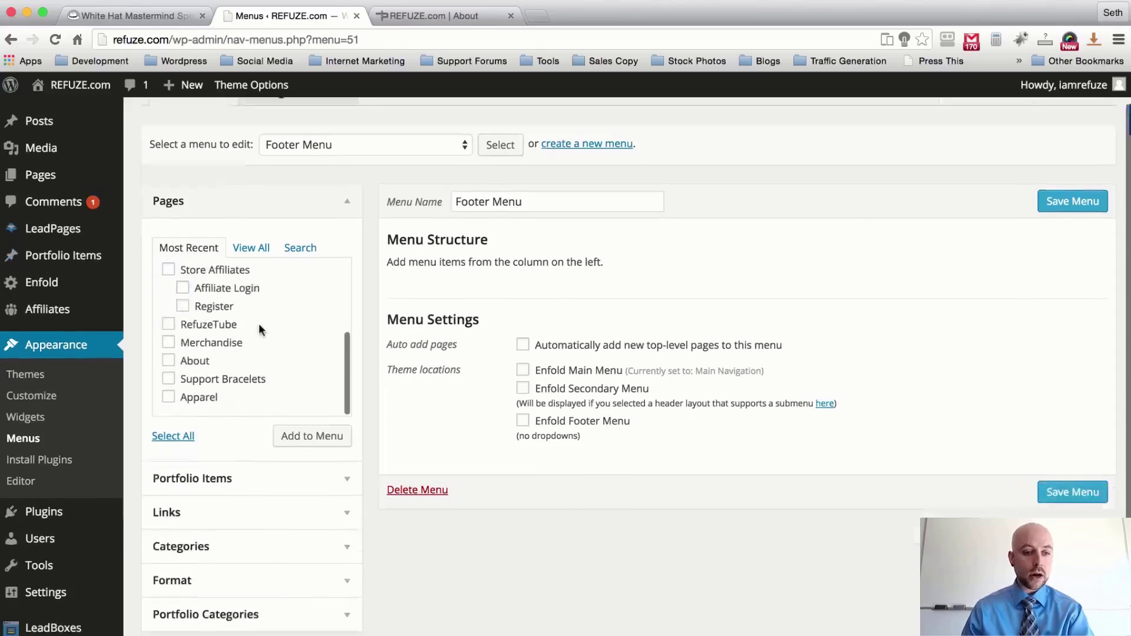
scroll(260, 328, "up", 6)
scroll(260, 329, "up", 3)
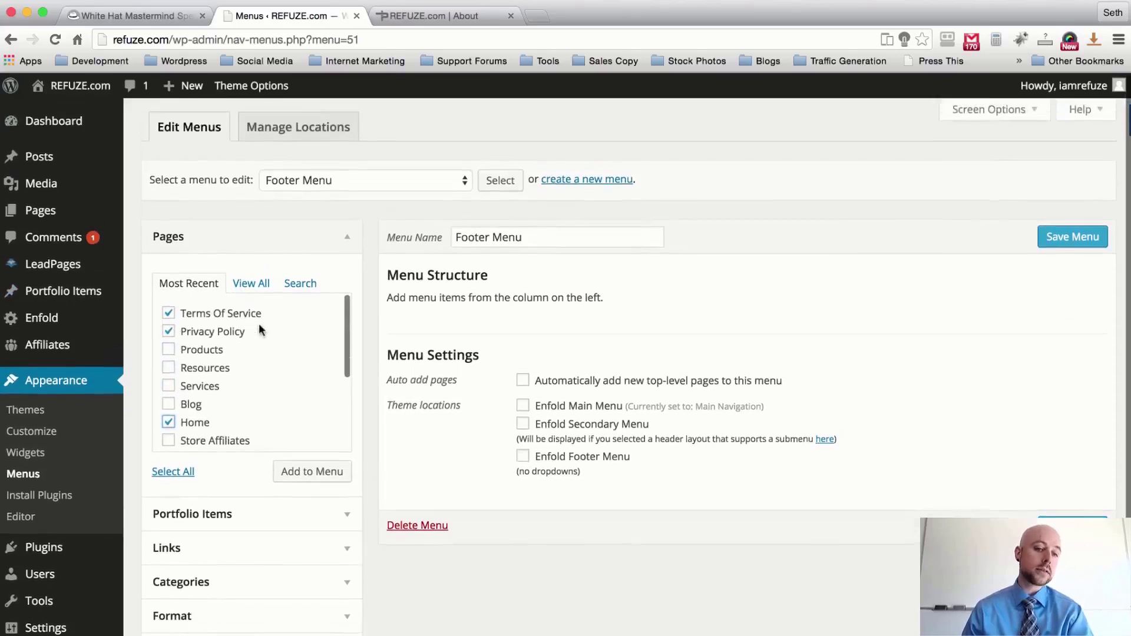
scroll(243, 293, "down", 1)
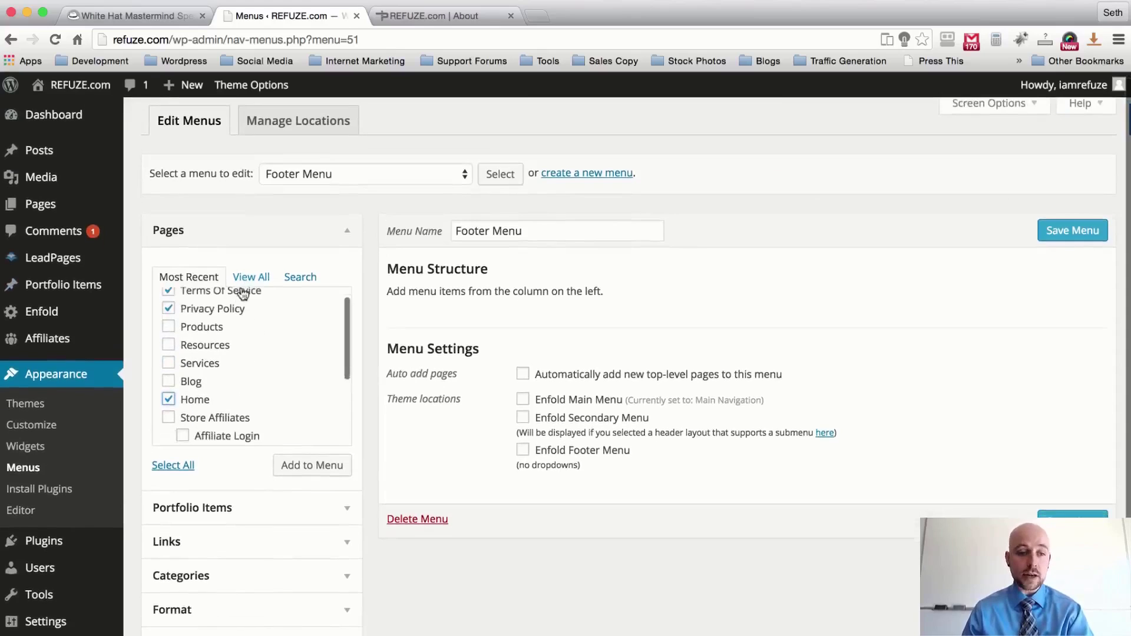
left_click(308, 465)
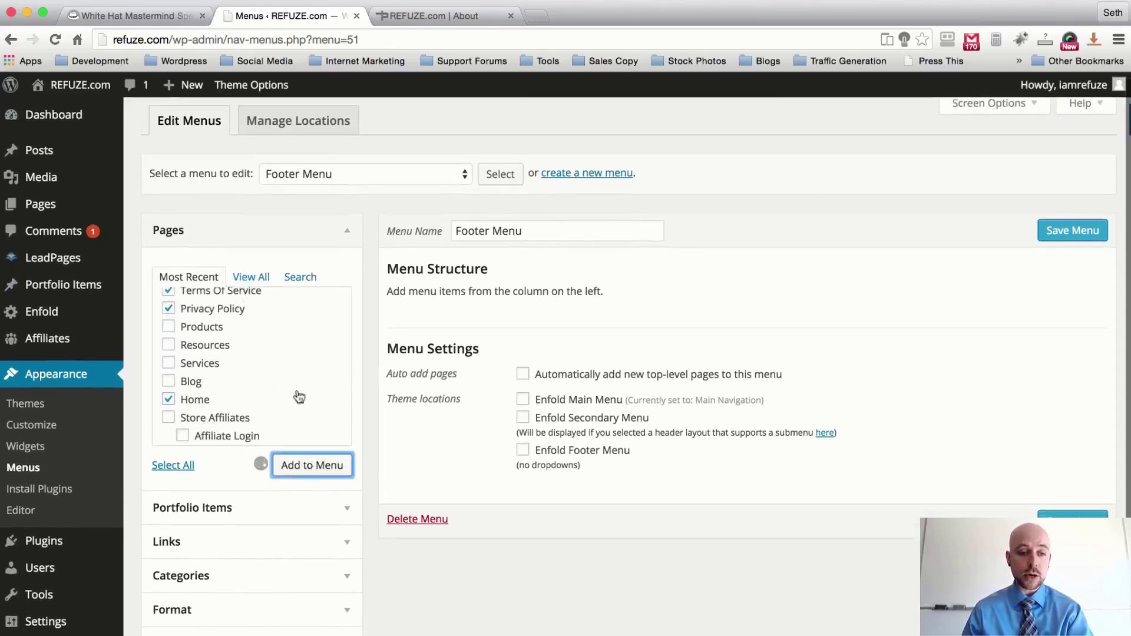
Step: Add Contact Us, move Home to the top, save the Footer Menu and view the live About page
scroll(256, 326, "up", 2)
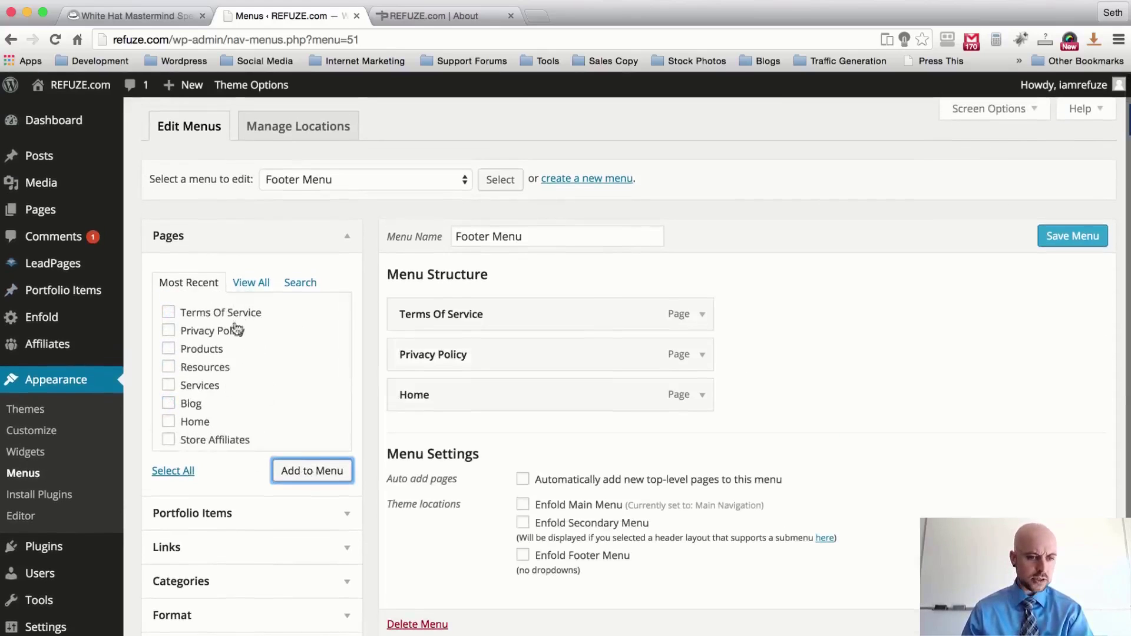
left_click(250, 283)
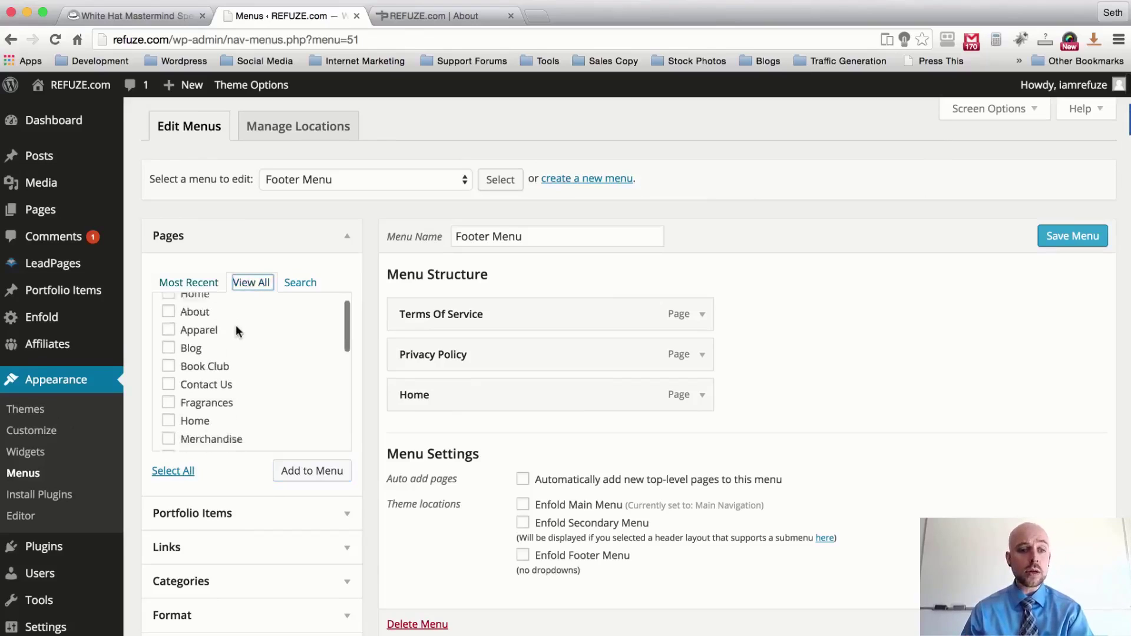
scroll(236, 331, "down", 1)
left_click(168, 375)
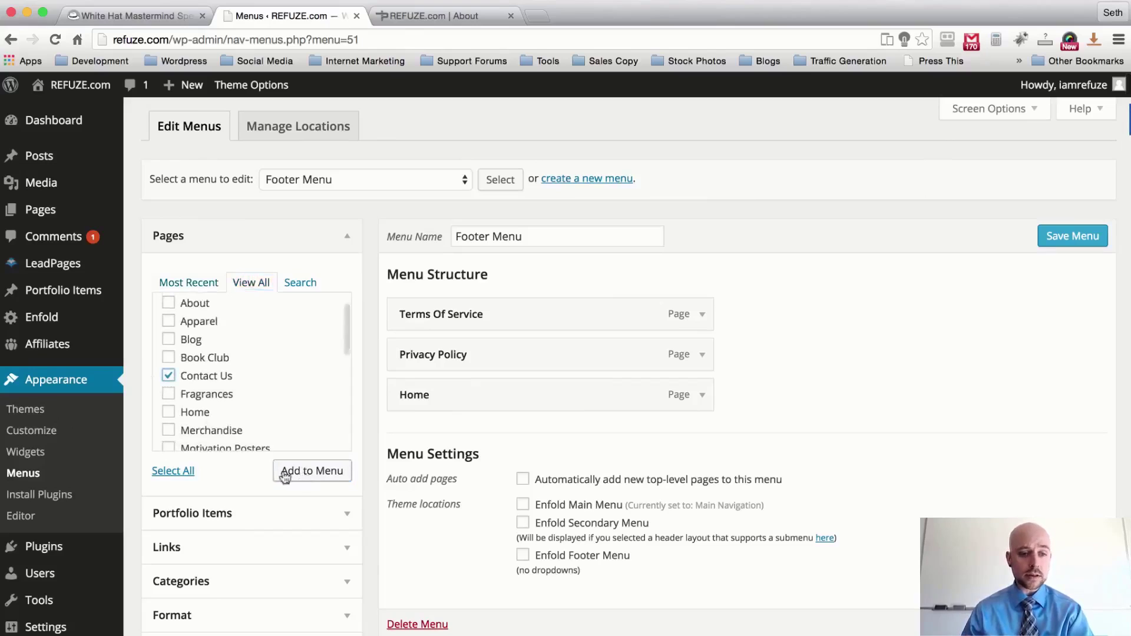
left_click(306, 471)
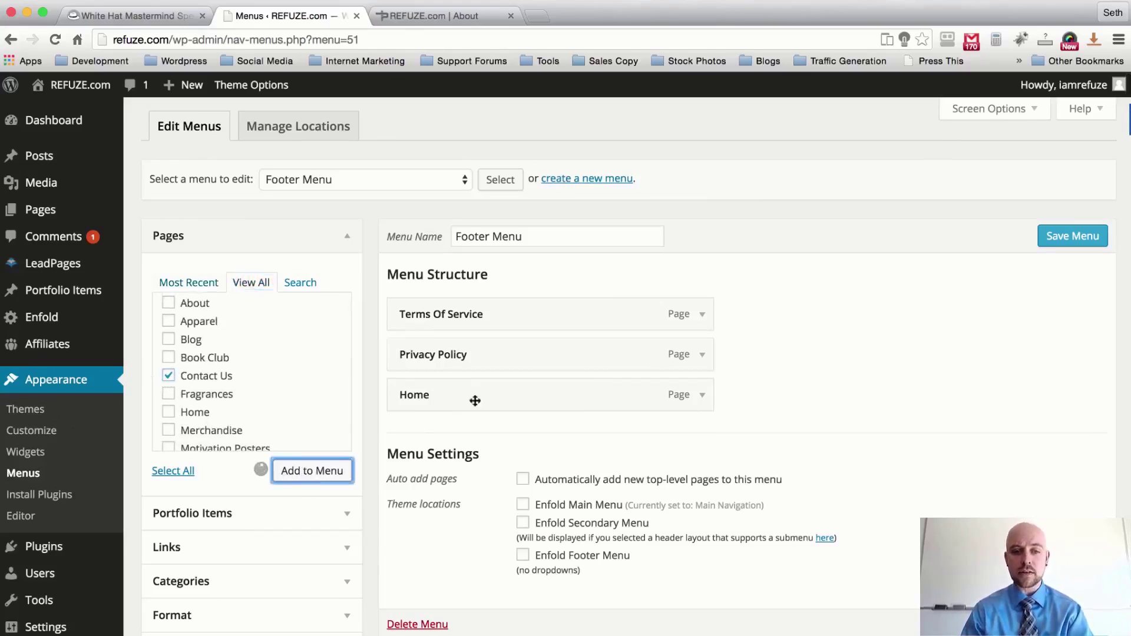
left_click_drag(447, 397, 436, 313)
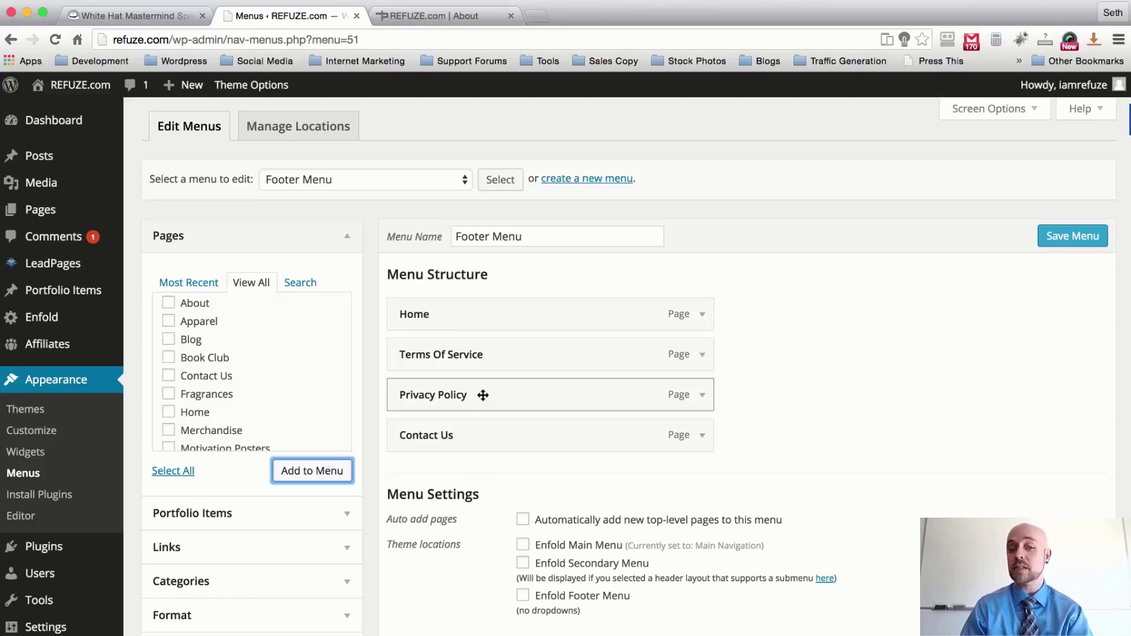
left_click(1060, 238)
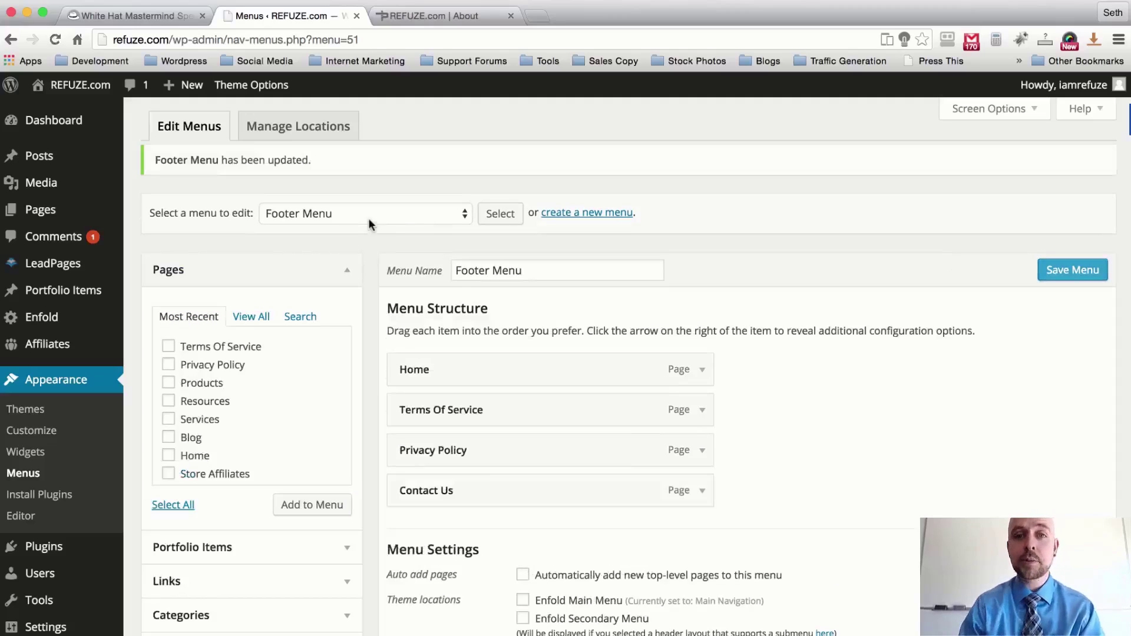
left_click(451, 16)
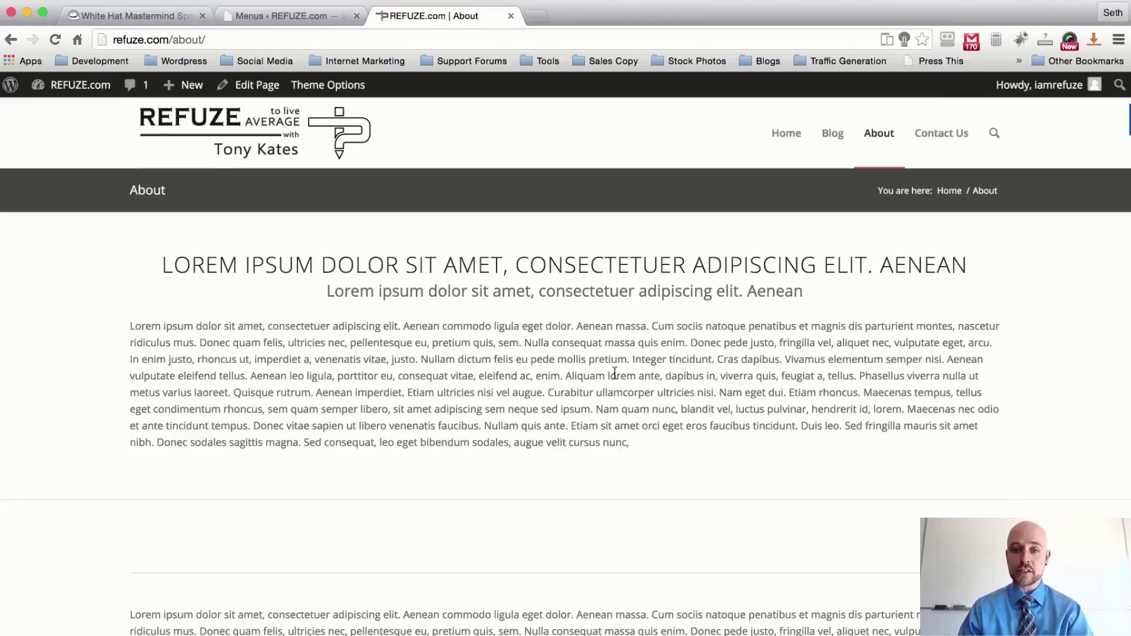
Step: Browse the live Blog, Products and Services pages, then return to the Footer Menu editor
left_click(833, 133)
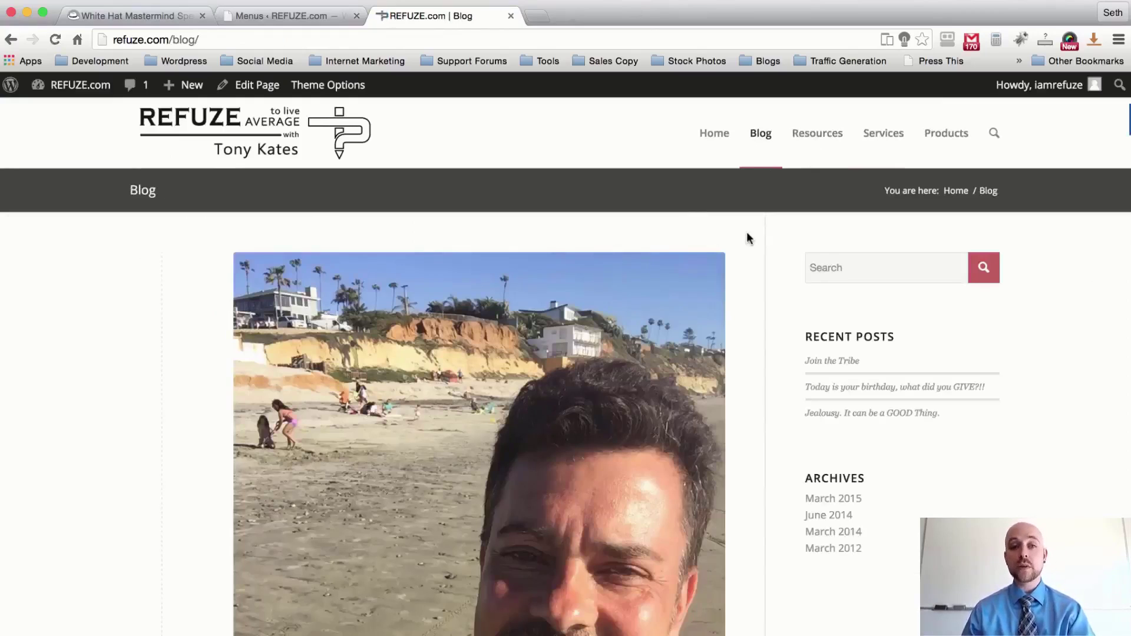
scroll(749, 238, "down", 1)
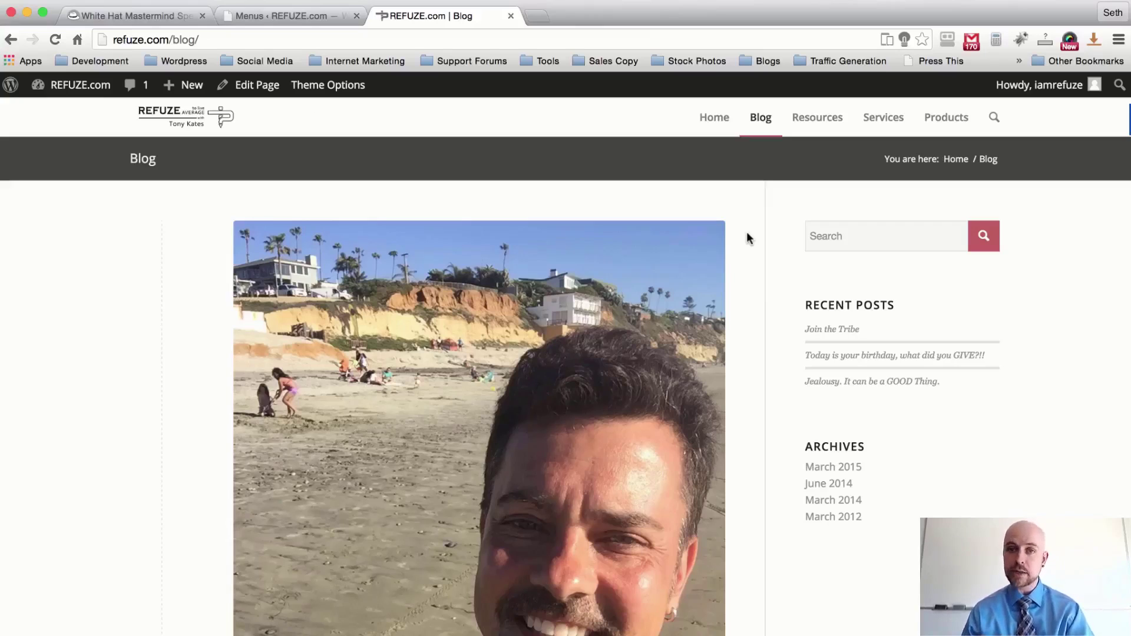
left_click(944, 121)
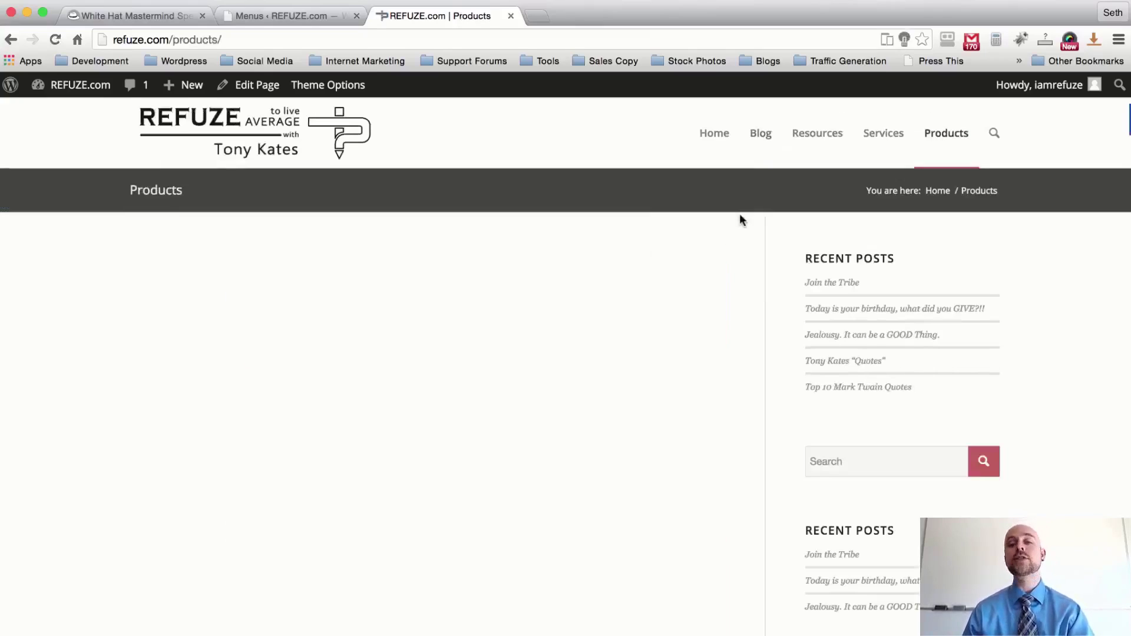
left_click(883, 133)
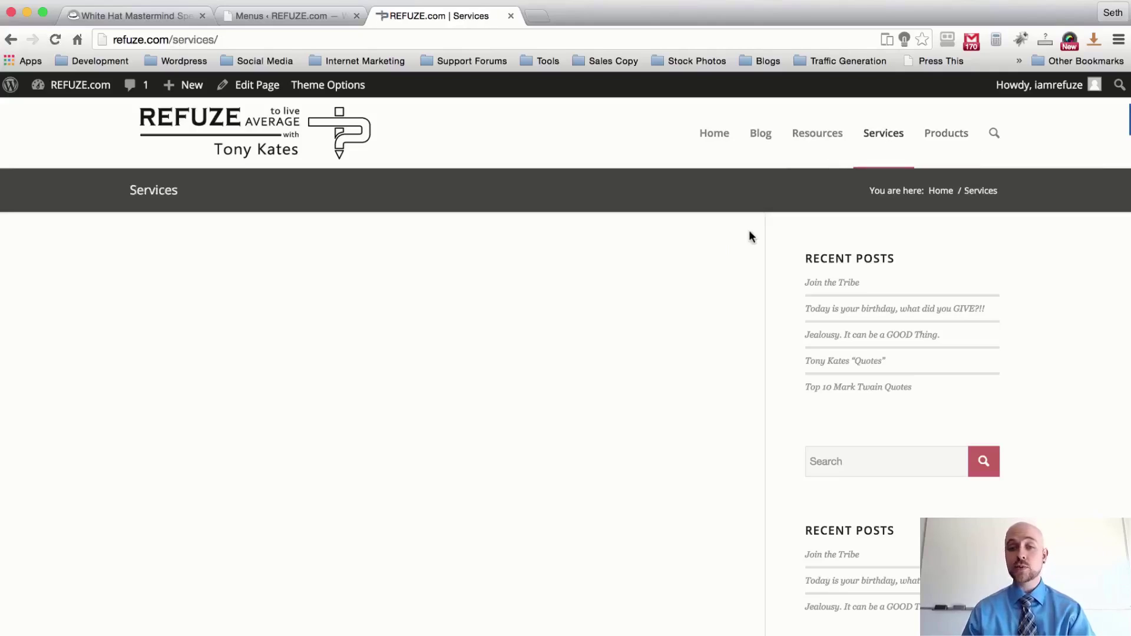
left_click(760, 134)
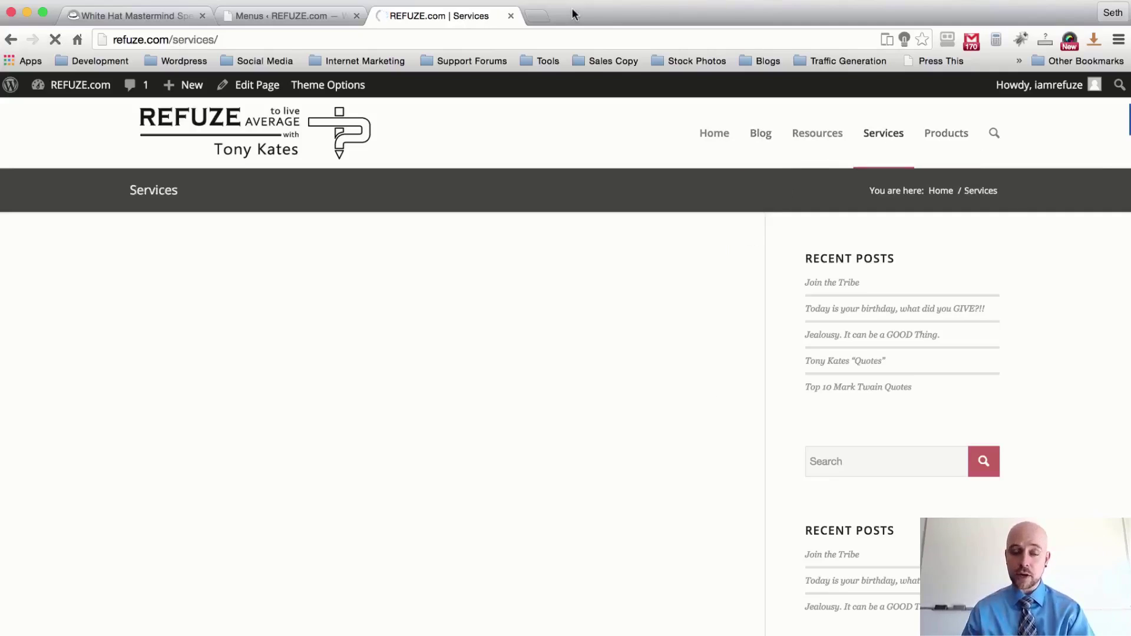
left_click(298, 14)
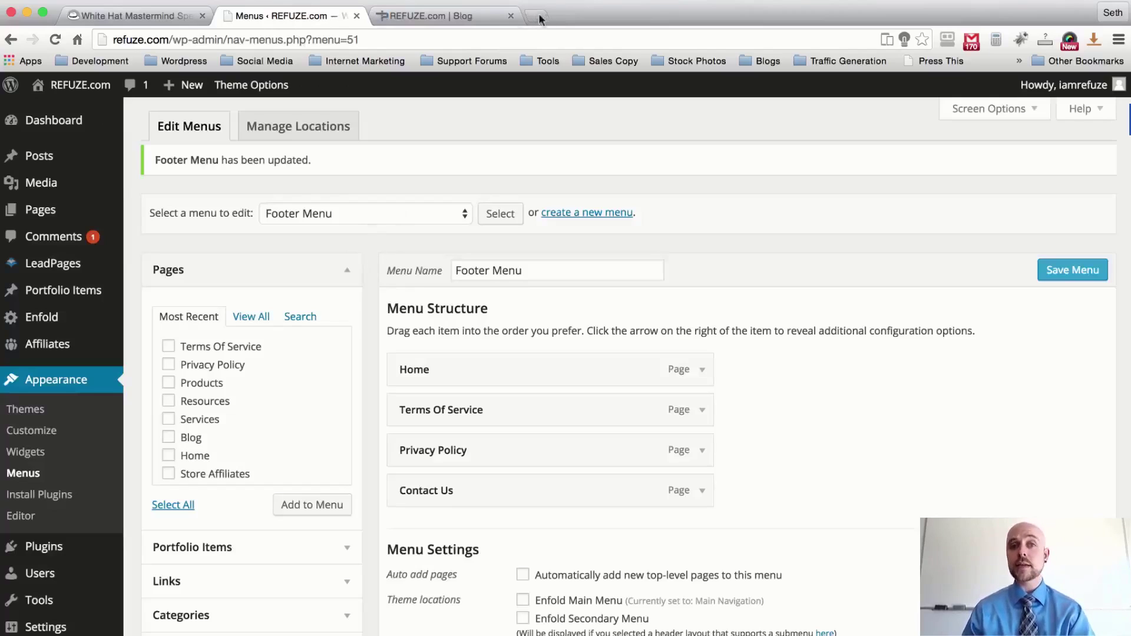
Step: Create a new menu named 'Sidebar Menu'
left_click(579, 214)
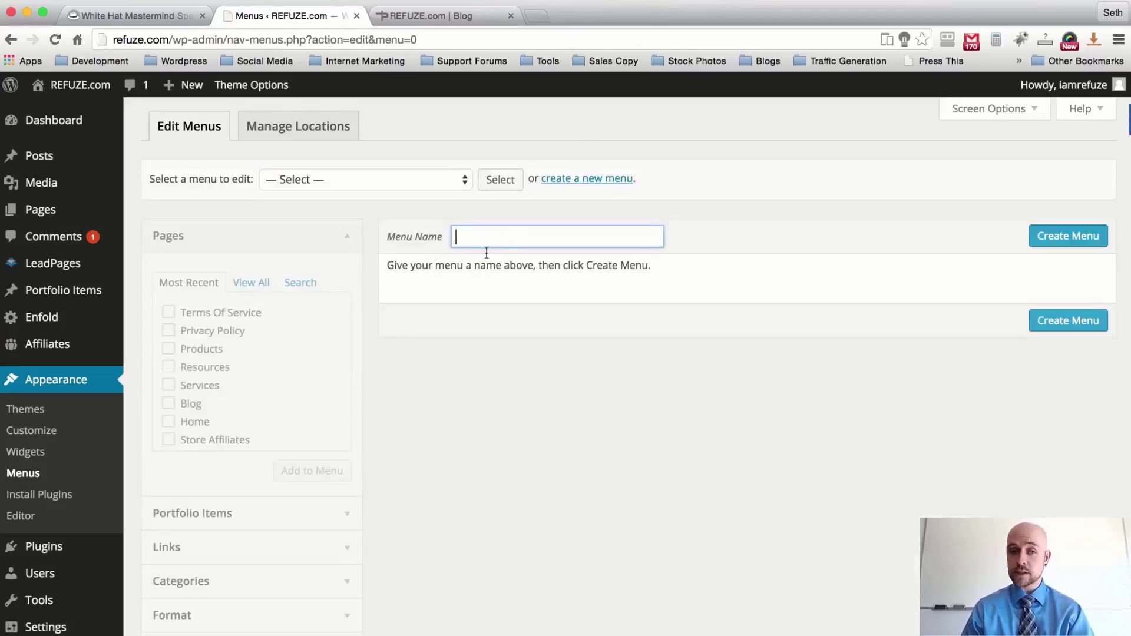
type("Sid")
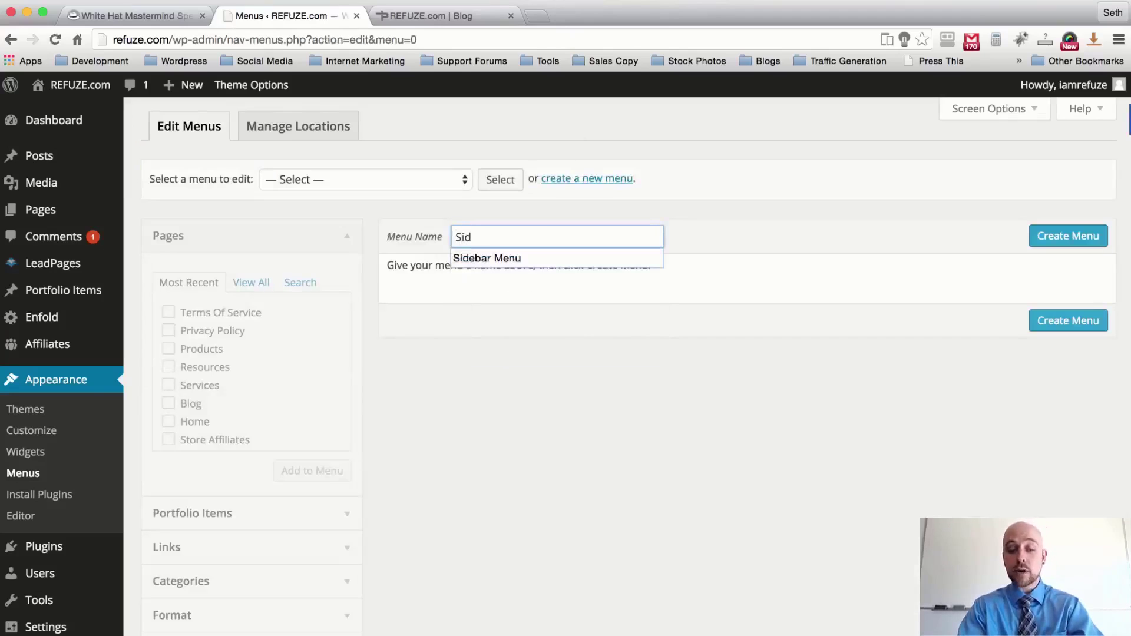
type("ebar menu")
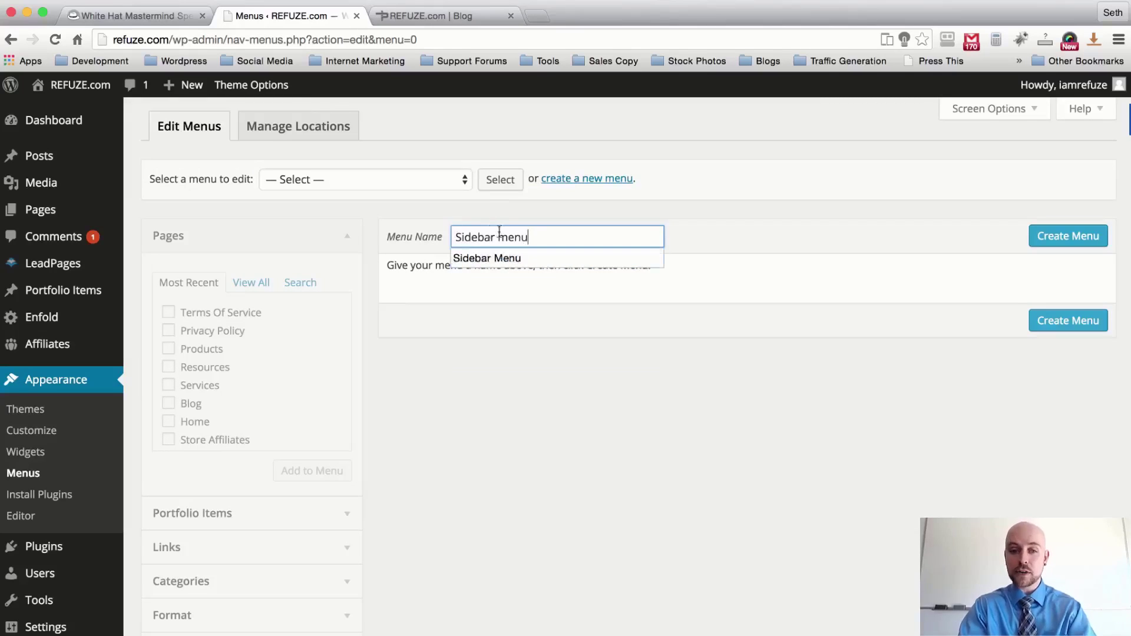
key("Down")
key("Return")
left_click(1042, 235)
Step: Add Products, Resources, Services, RefuzeTube and About to the Sidebar Menu
scroll(252, 315, "down", 3)
scroll(252, 313, "down", 2)
scroll(252, 313, "up", 4)
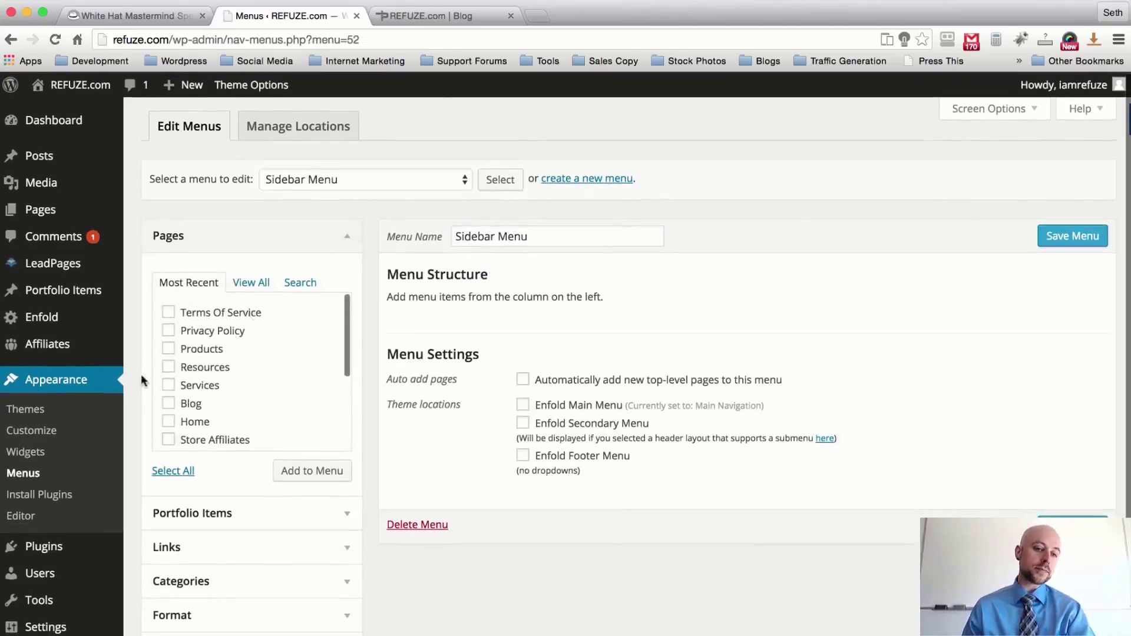
scroll(249, 301, "down", 2)
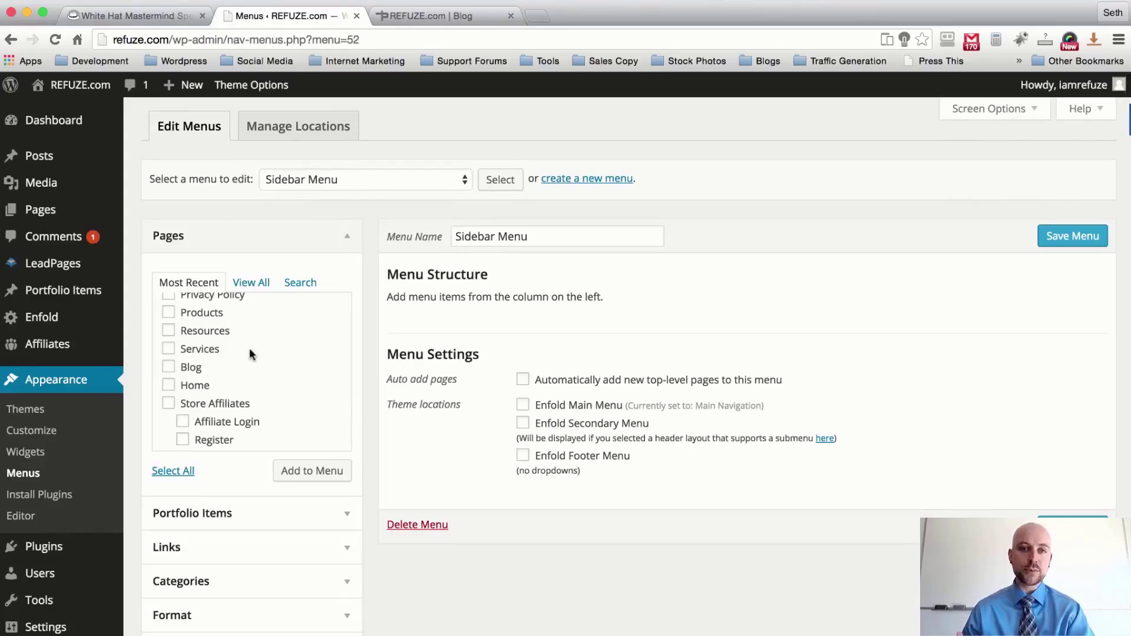
left_click(168, 313)
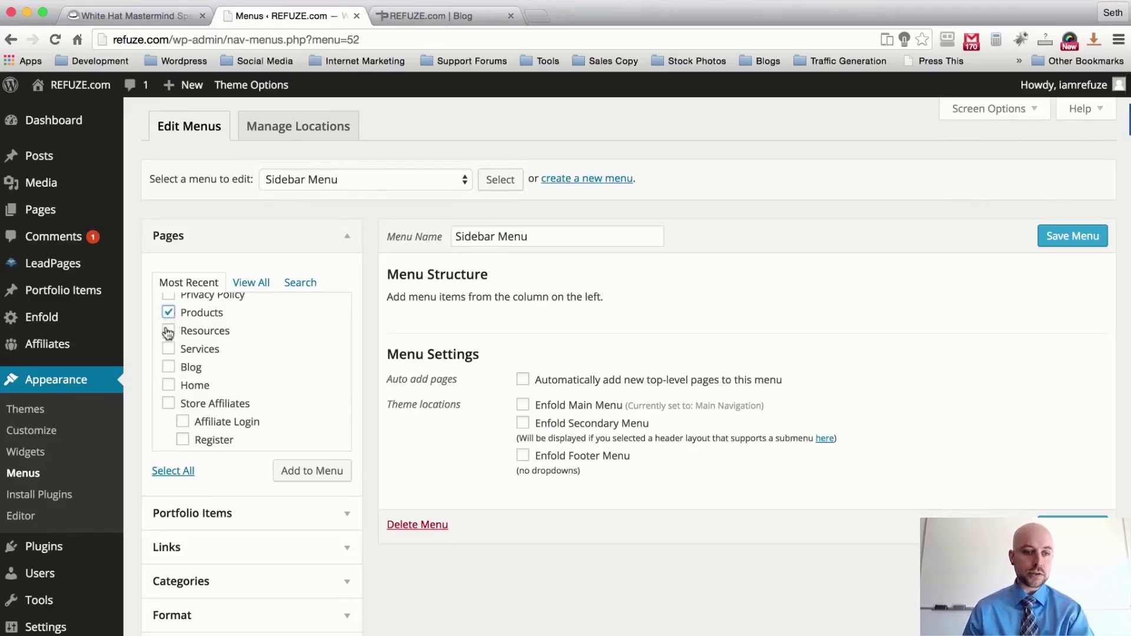
left_click(168, 331)
left_click(169, 349)
scroll(266, 340, "down", 5)
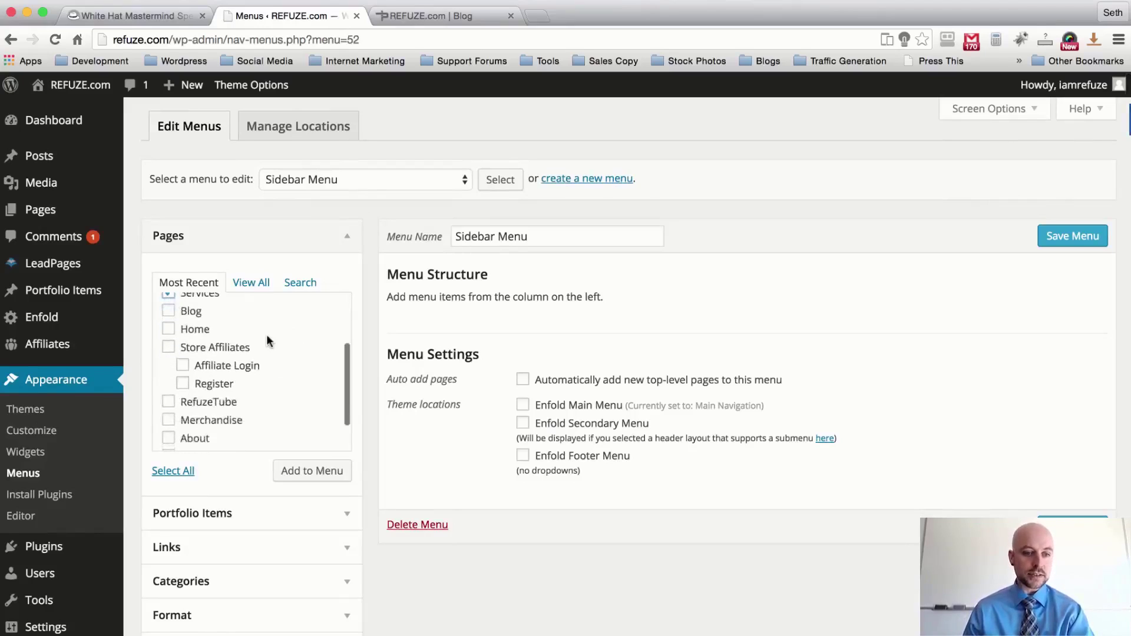
left_click(168, 337)
scroll(238, 320, "down", 2)
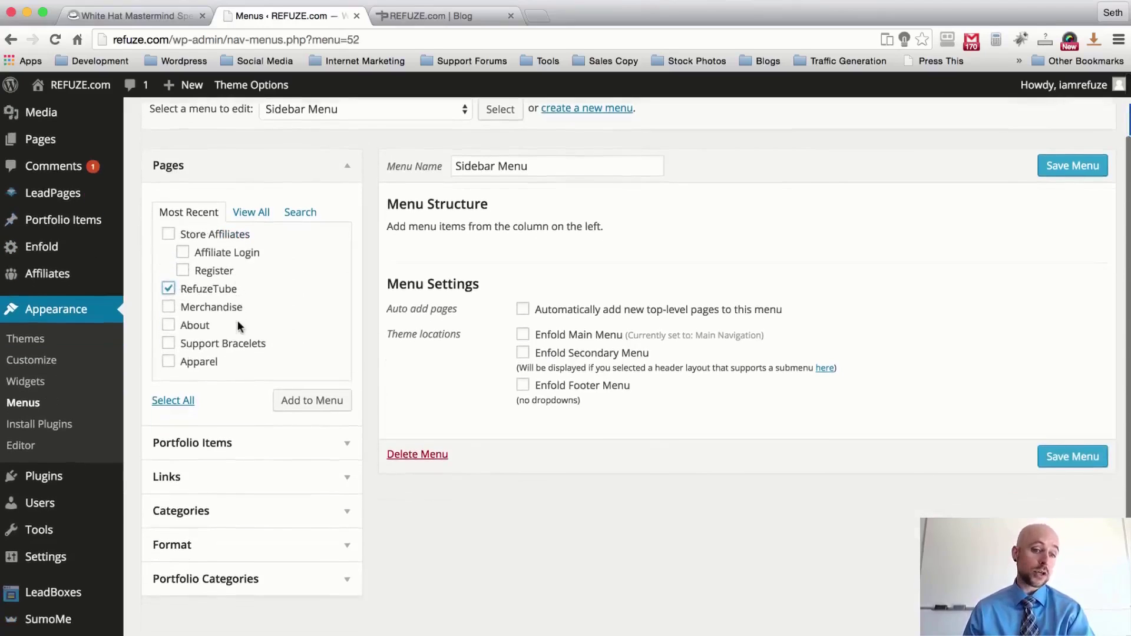
left_click(169, 325)
left_click(315, 400)
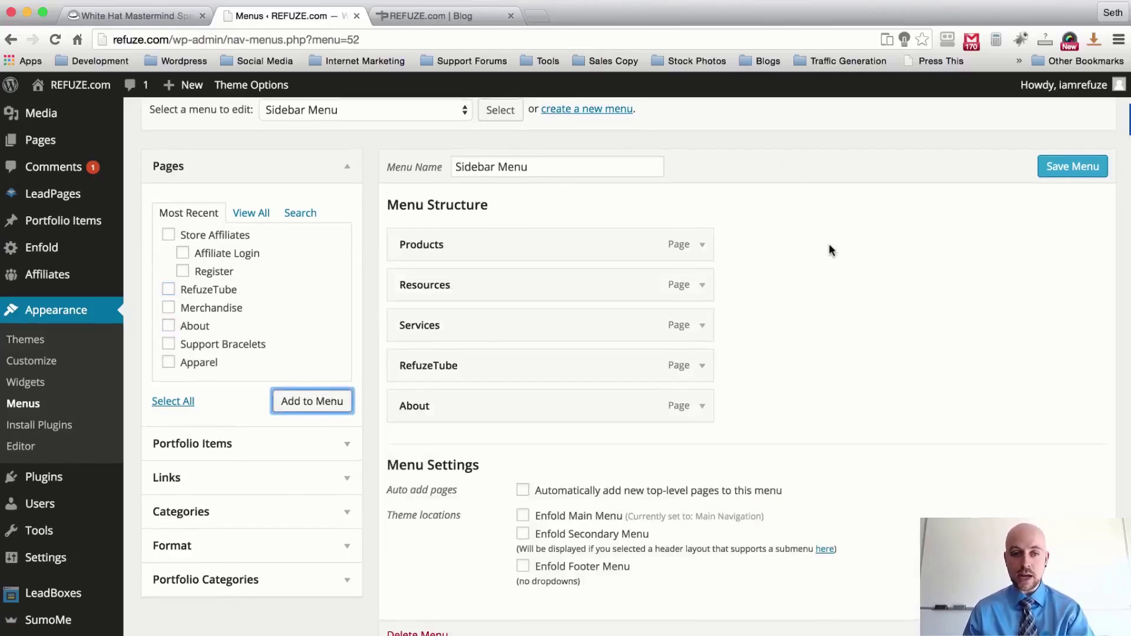
Step: Arrange the Sidebar Menu as Products, About, Resources, Services, RefuzeTube and save it
scroll(831, 250, "up", 1)
left_click_drag(471, 438, 495, 312)
mouse_move(492, 311)
left_mouse_down()
mouse_move(479, 309)
mouse_move(512, 308)
left_mouse_up()
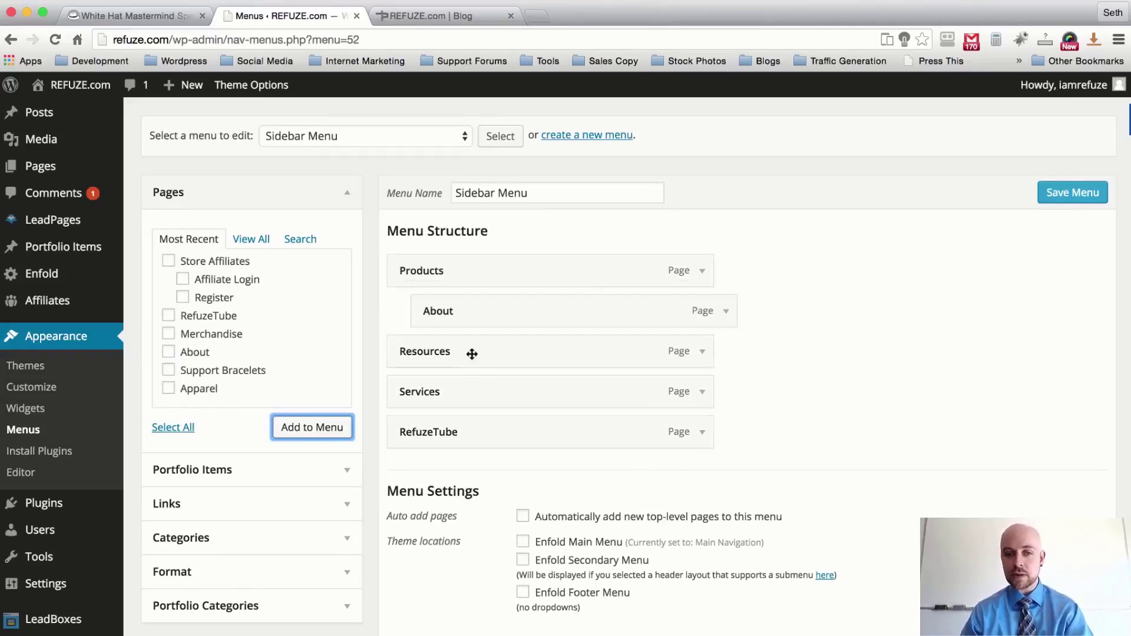
left_click_drag(497, 384, 573, 389)
left_click_drag(574, 311, 541, 310)
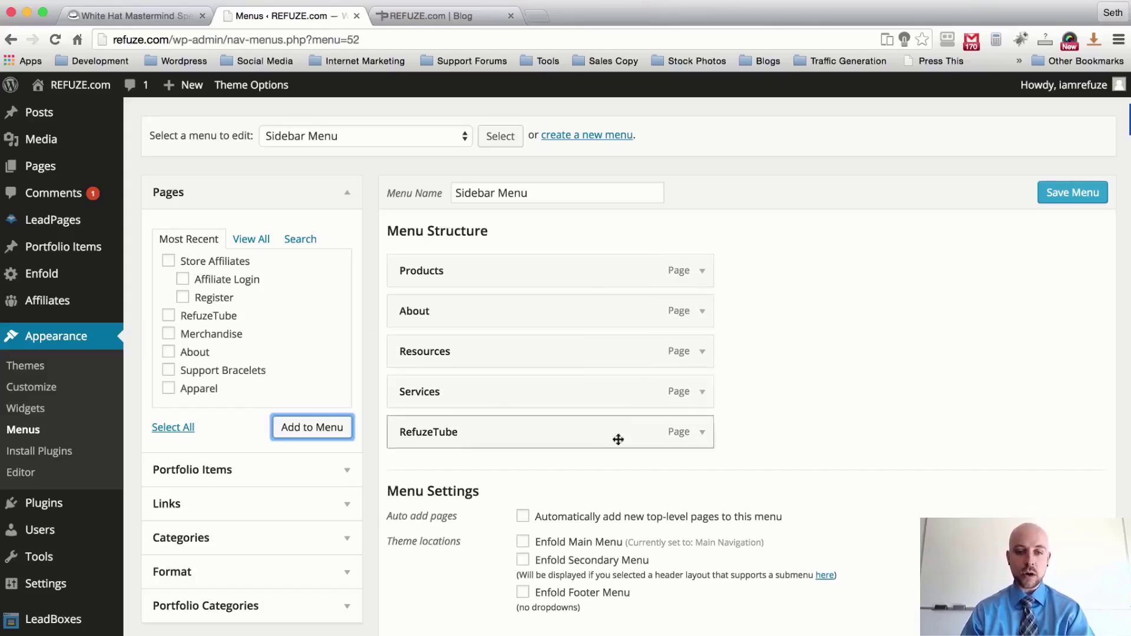
left_click(1066, 200)
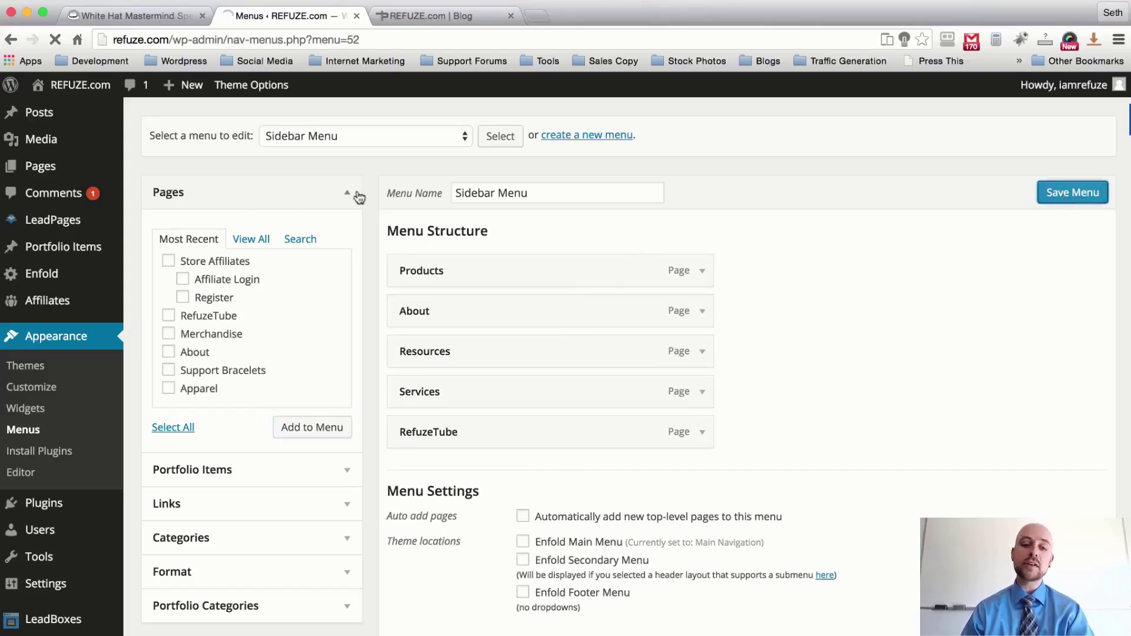
left_click(316, 135)
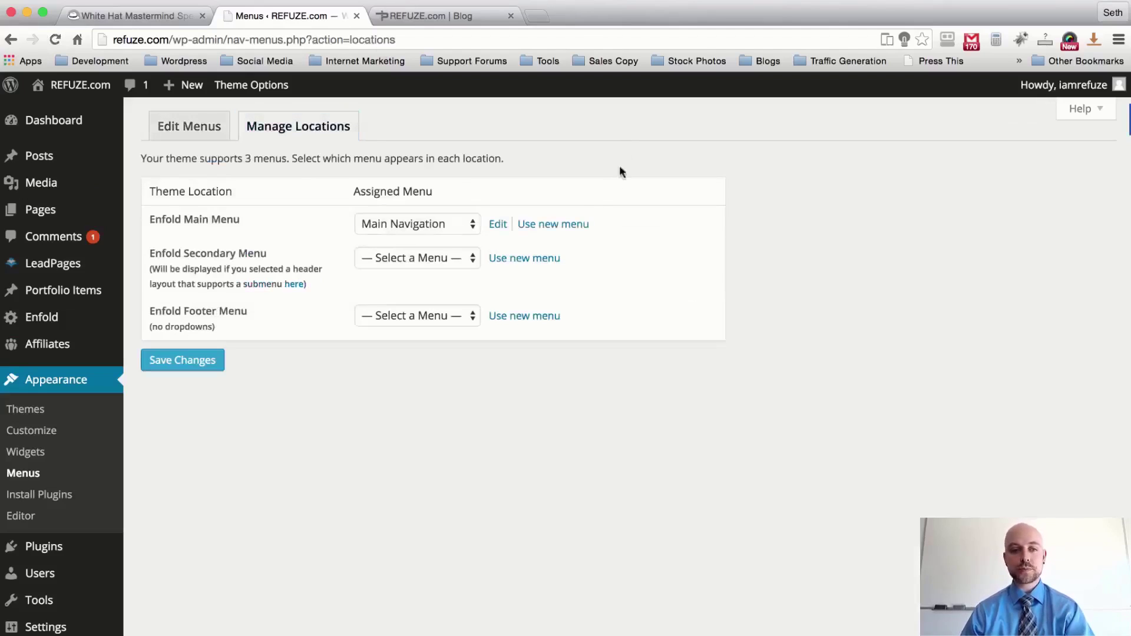
Step: Assign Secondary Menu to the Enfold Secondary Menu location and Footer Menu to Enfold Footer Menu, then save
left_click(450, 258)
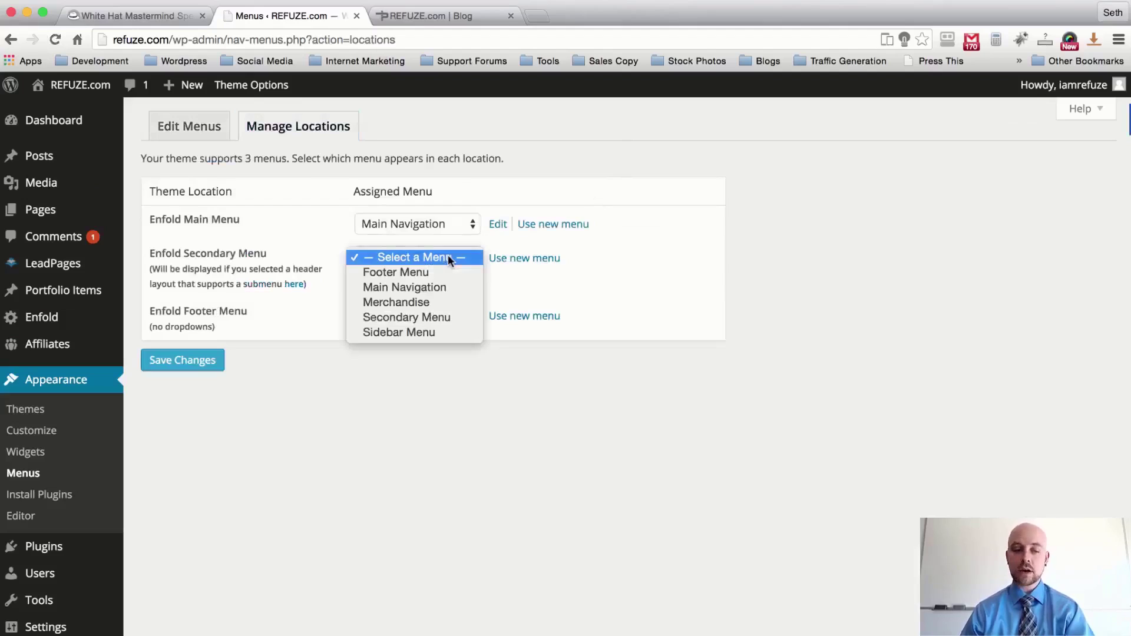
left_click(401, 319)
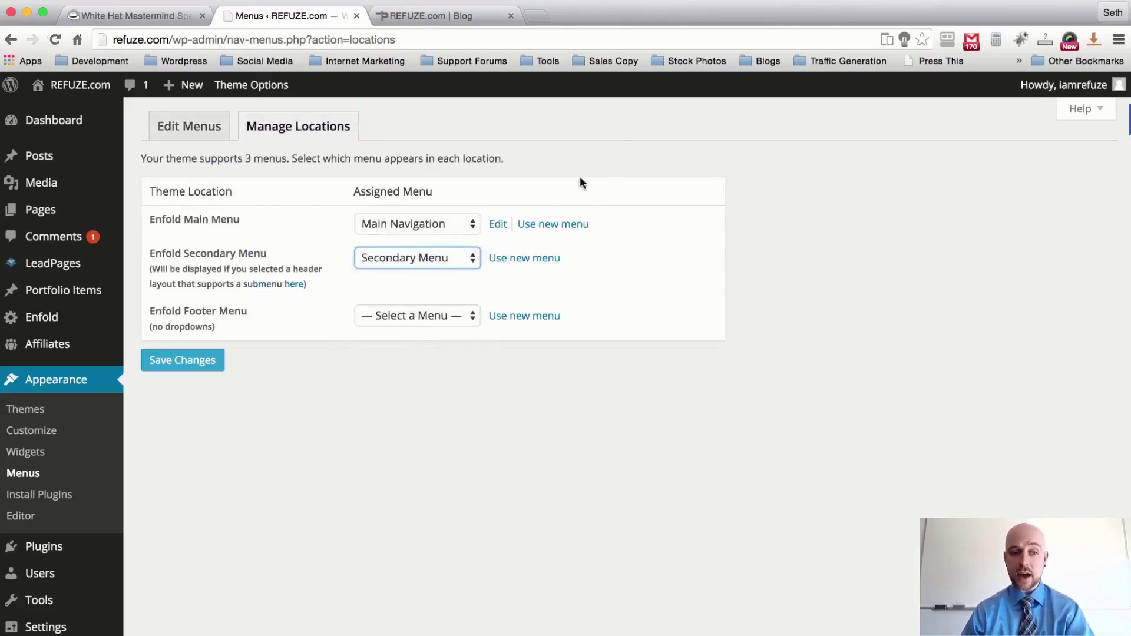
left_click(425, 316)
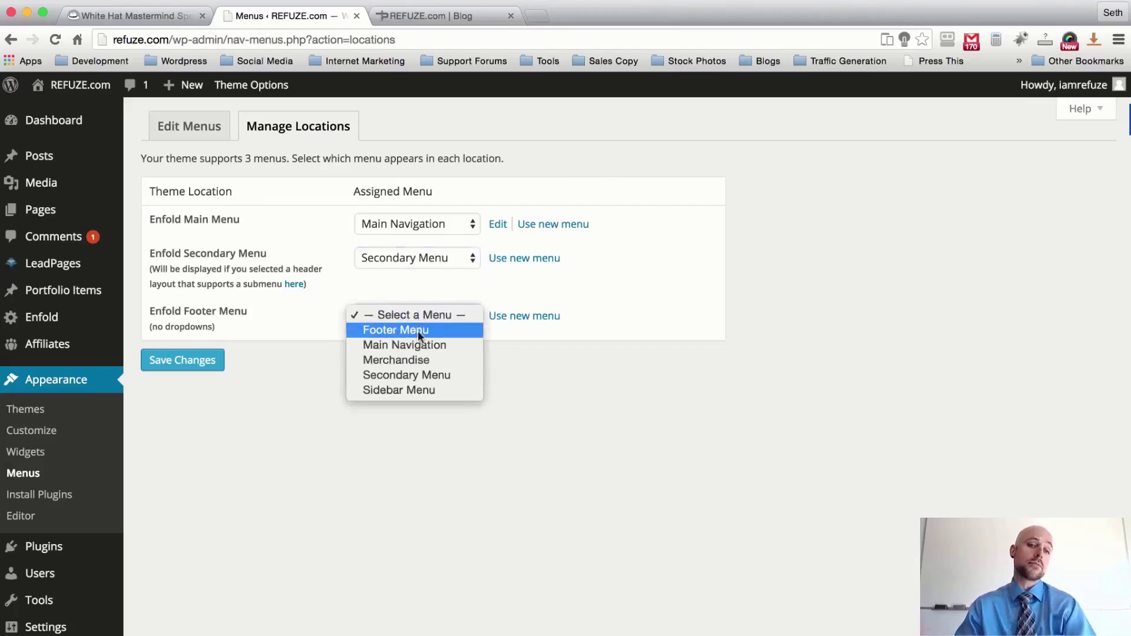
left_click(418, 331)
left_click(193, 360)
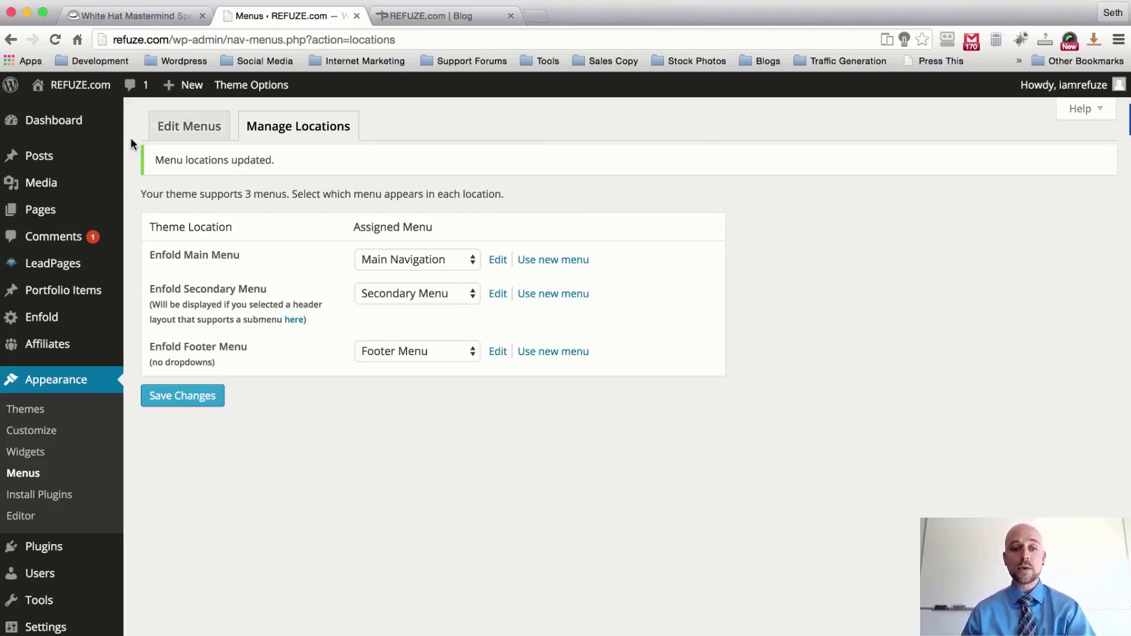
left_click(434, 13)
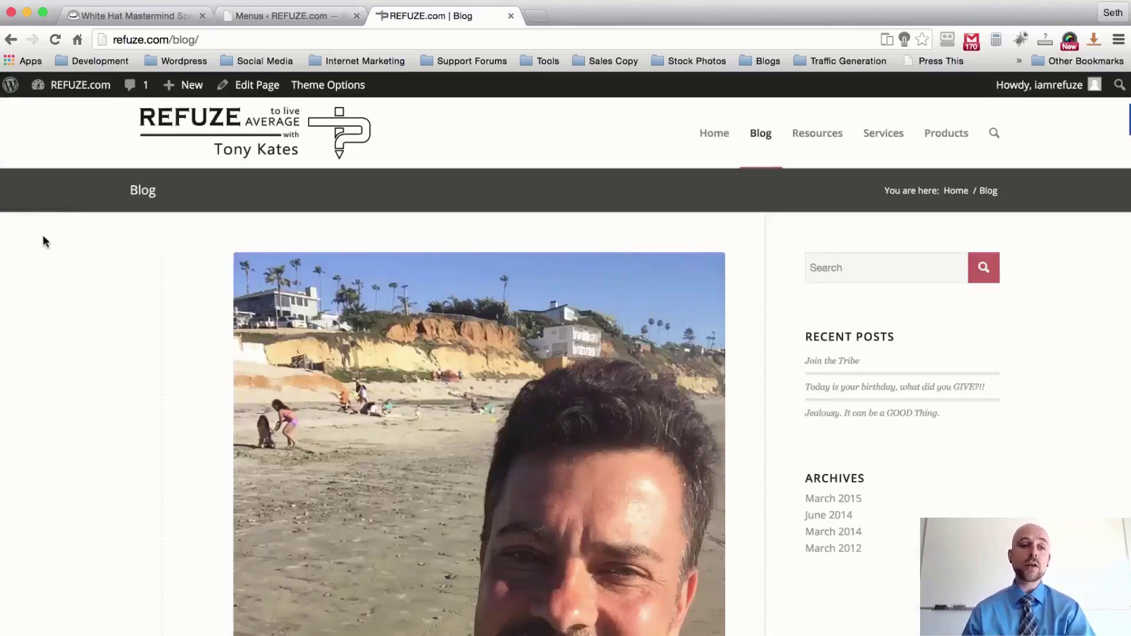
left_click(700, 142)
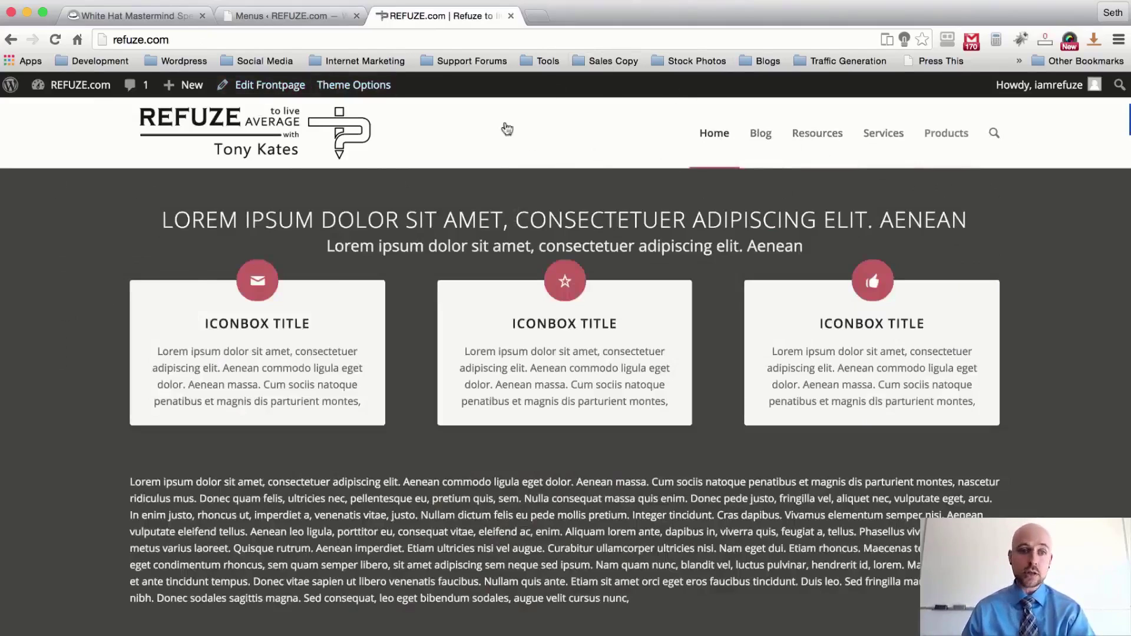
mouse_move(112, 96)
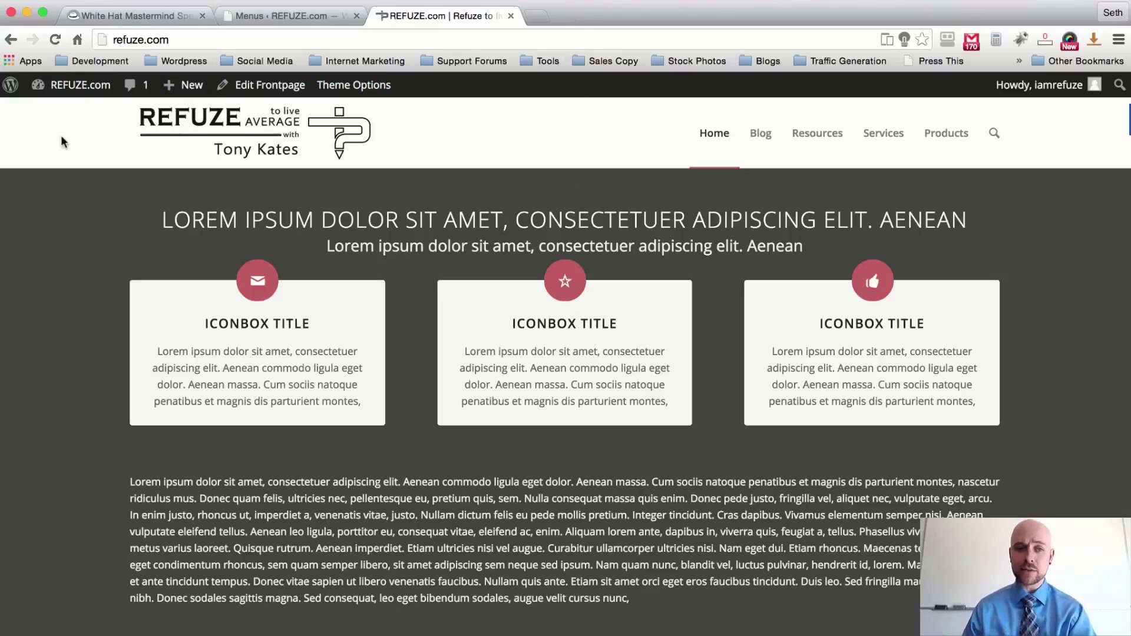
scroll(63, 142, "down", 5)
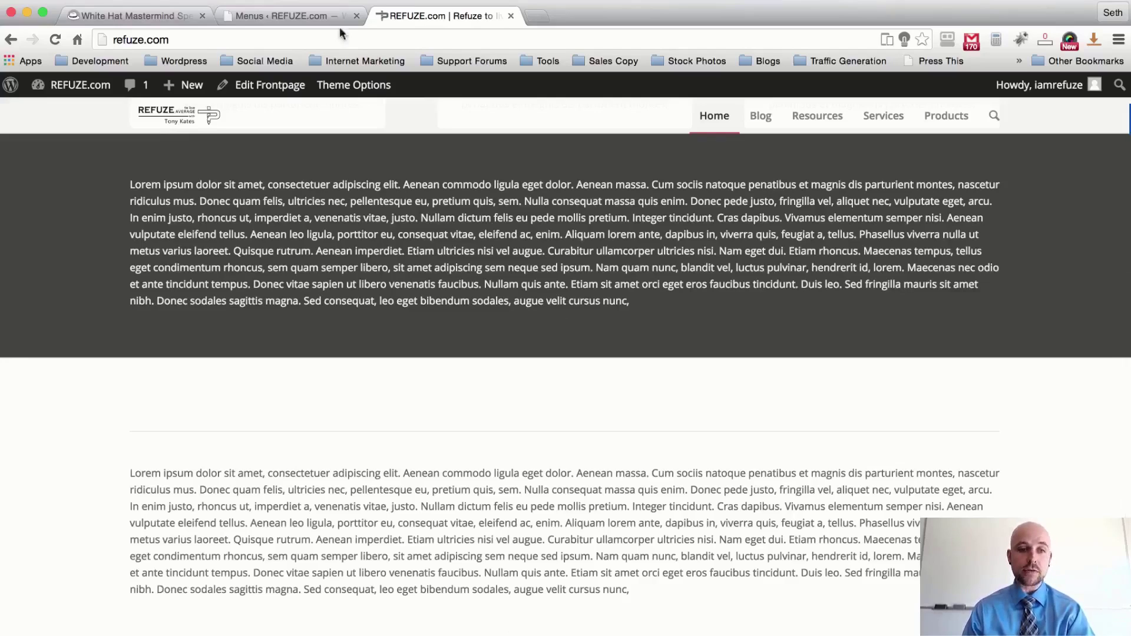
left_click(281, 18)
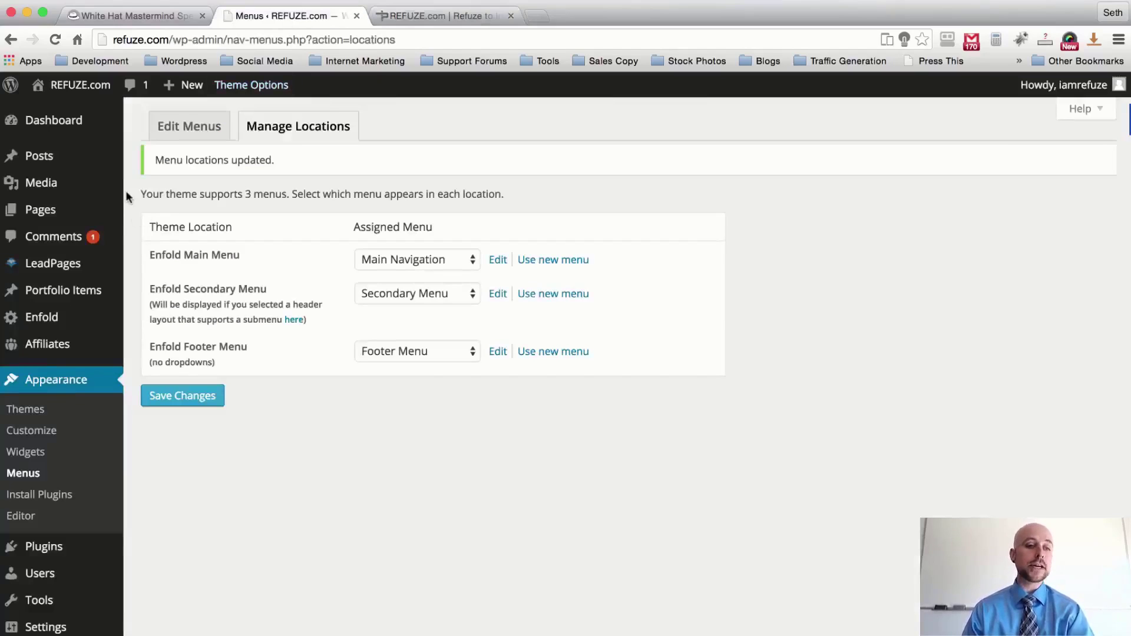
Step: Go to Enfold's Header settings and bring up the Extra Elements options, leaving logo position unchanged
left_click(45, 326)
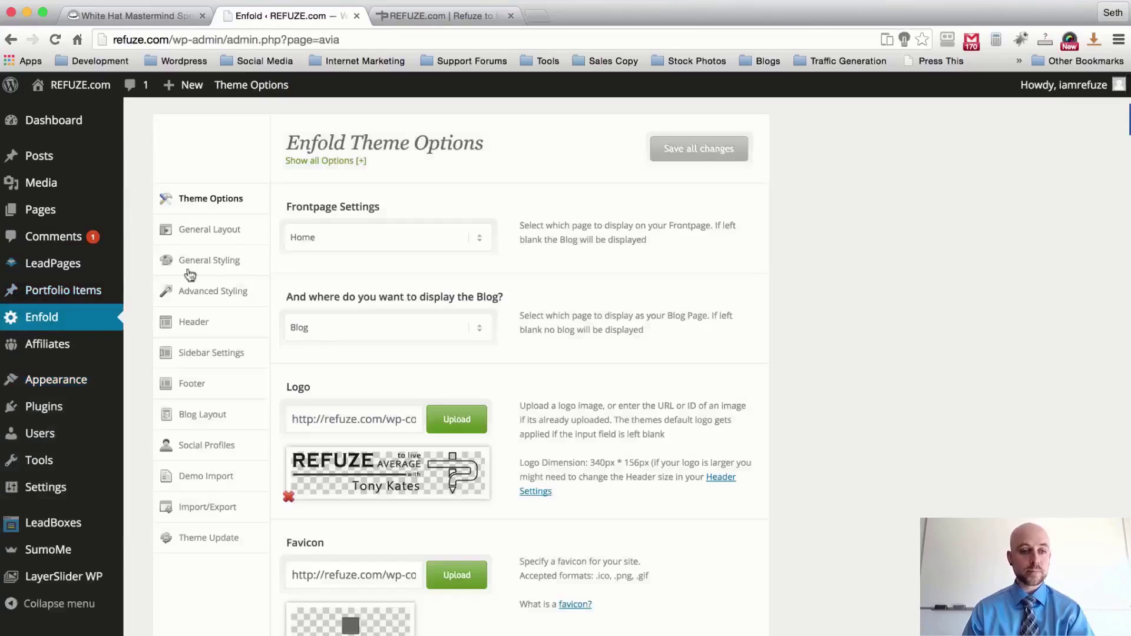
left_click(194, 323)
scroll(541, 206, "down", 5)
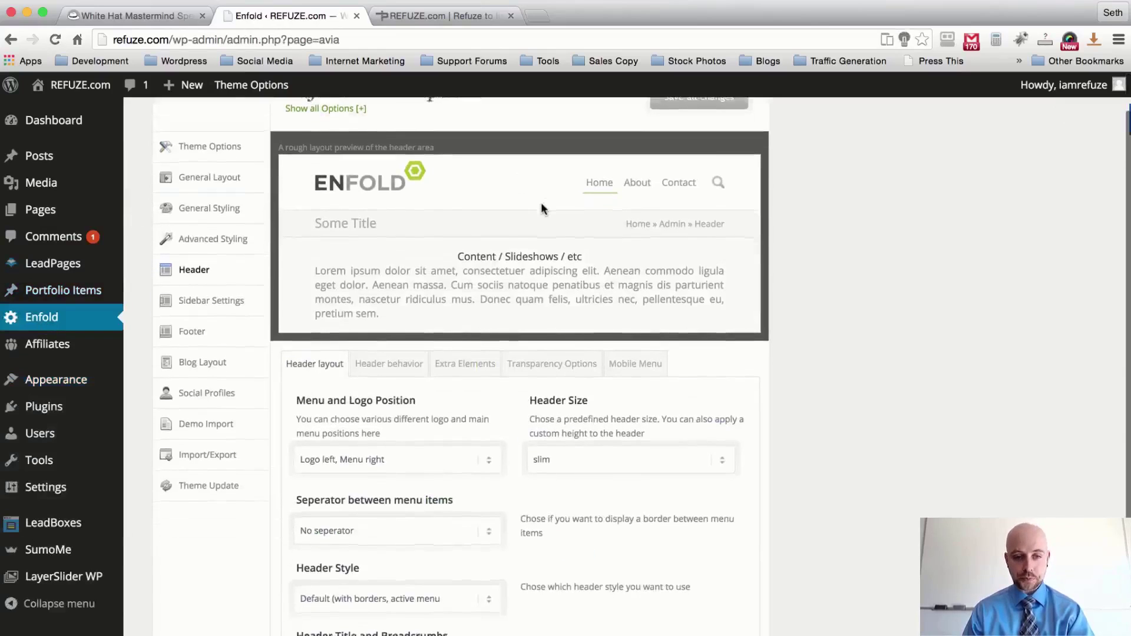
scroll(540, 207, "down", 2)
left_click(482, 329)
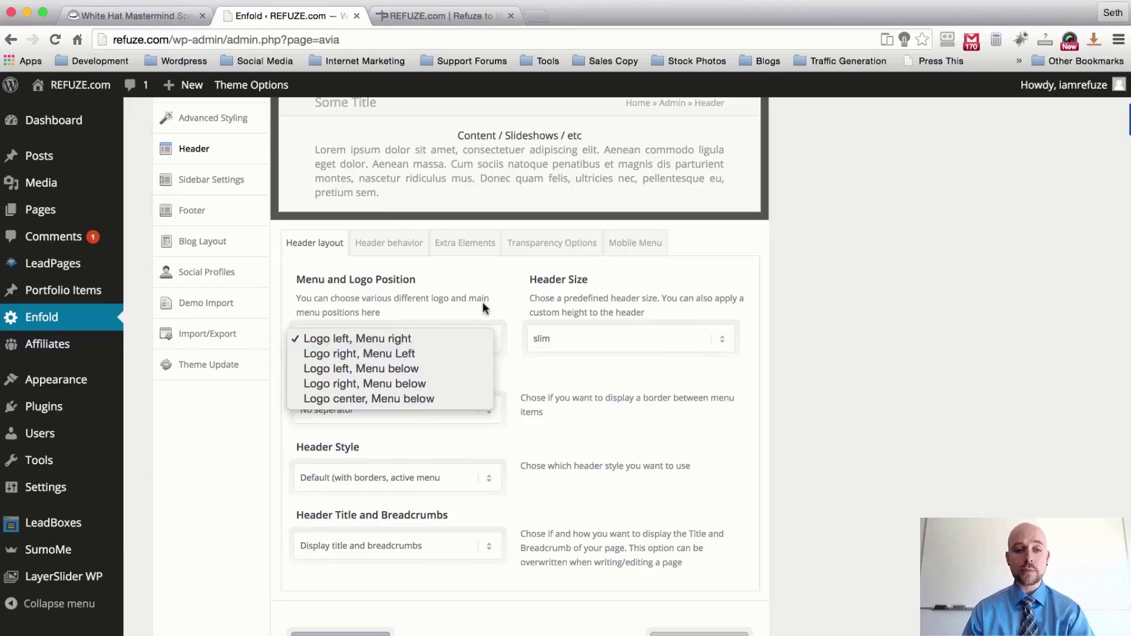
left_click(507, 291)
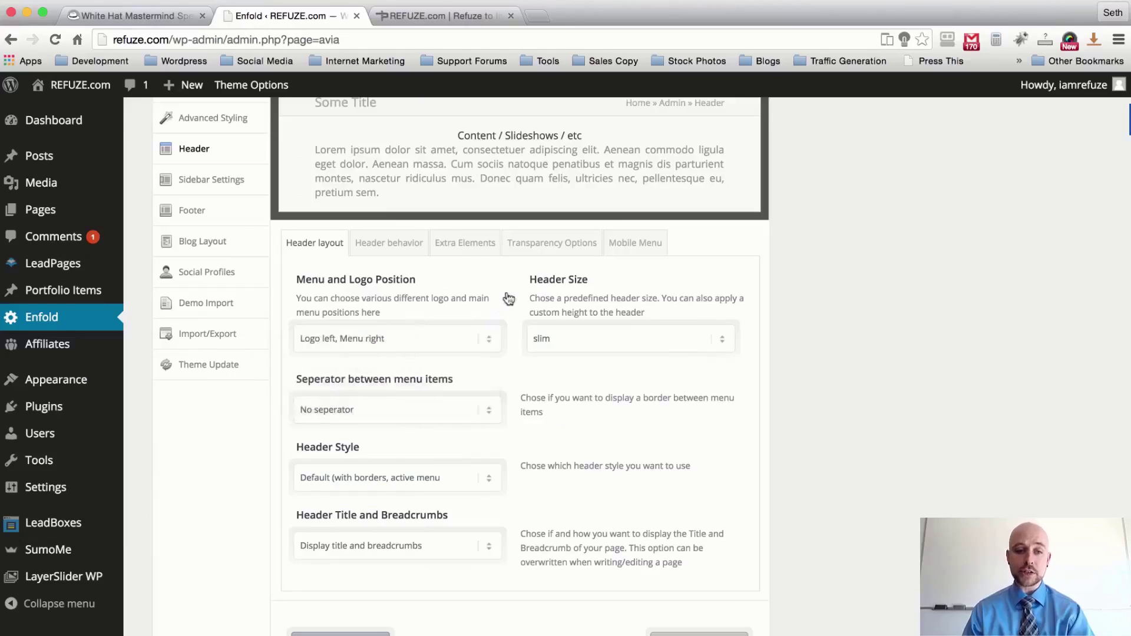
left_click(465, 247)
scroll(371, 366, "down", 1)
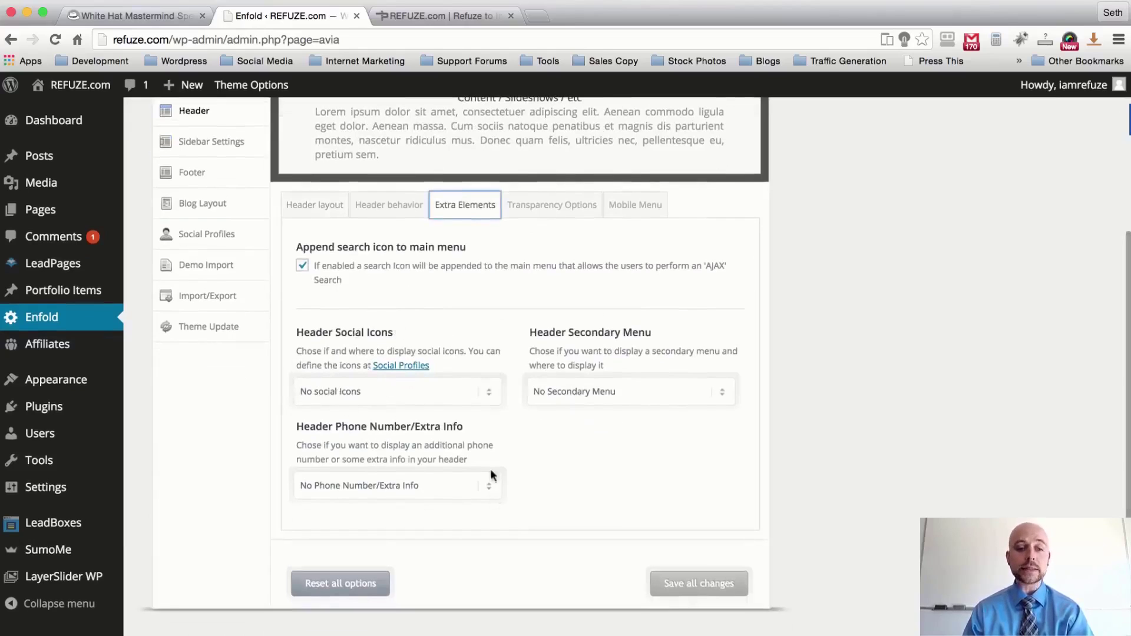
Step: Put header social icons in the top bar at left and the secondary menu at right, and save
left_click(454, 391)
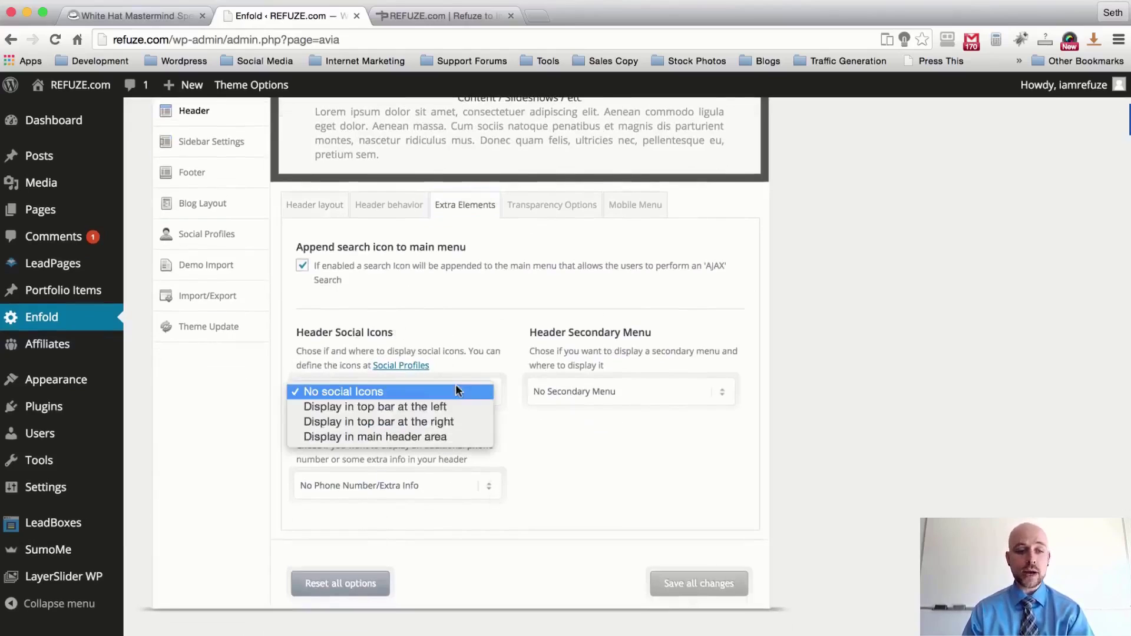
left_click(436, 408)
scroll(505, 415, "up", 1)
left_click(642, 414)
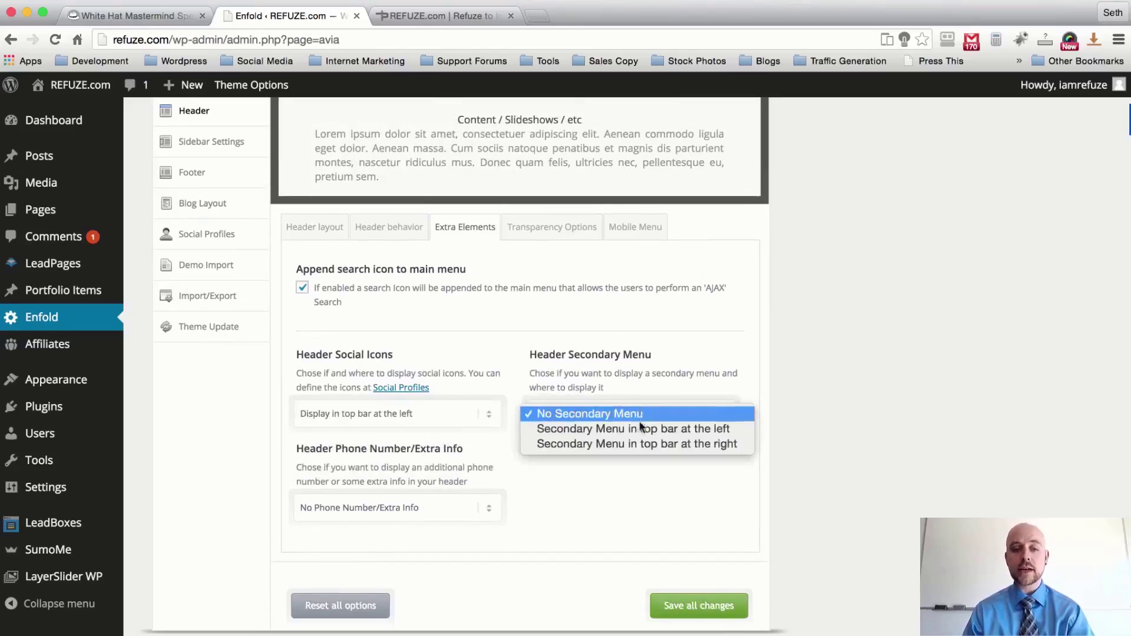
left_click(617, 444)
left_click(672, 604)
scroll(846, 415, "up", 4)
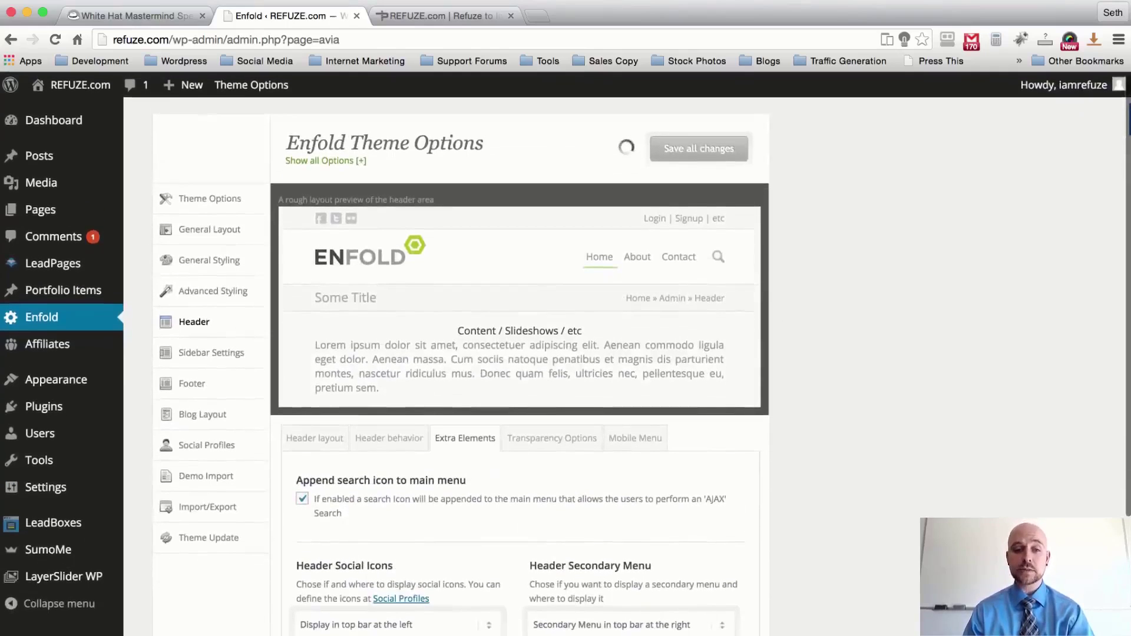
left_click(445, 16)
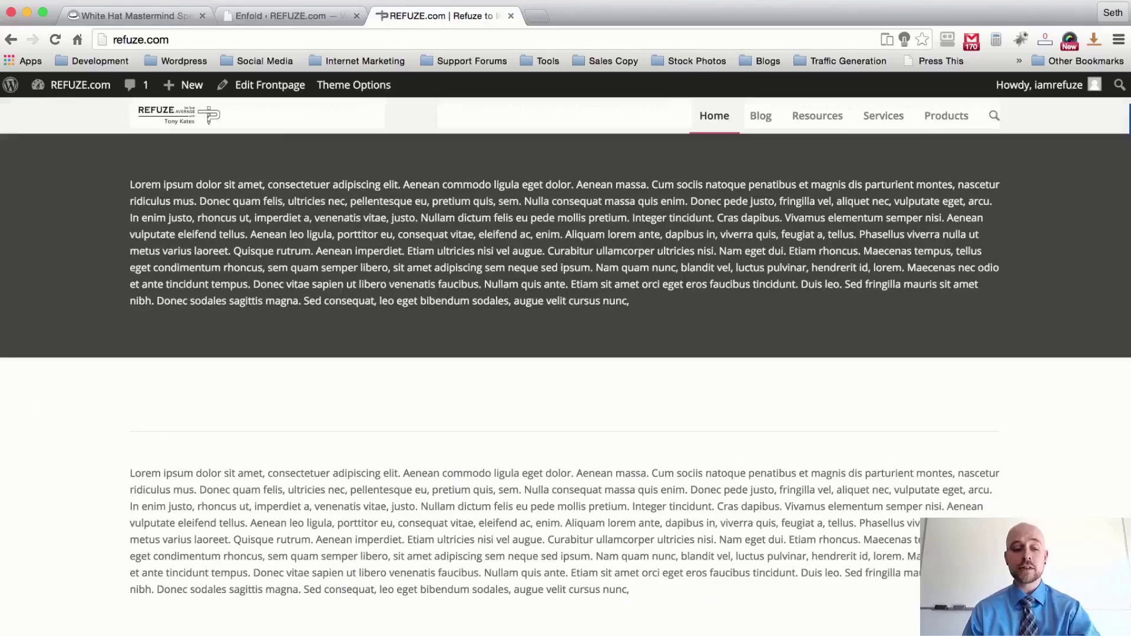
Step: Reload the front page to check the new top bar, try the header search, then return to theme options
key("super+r")
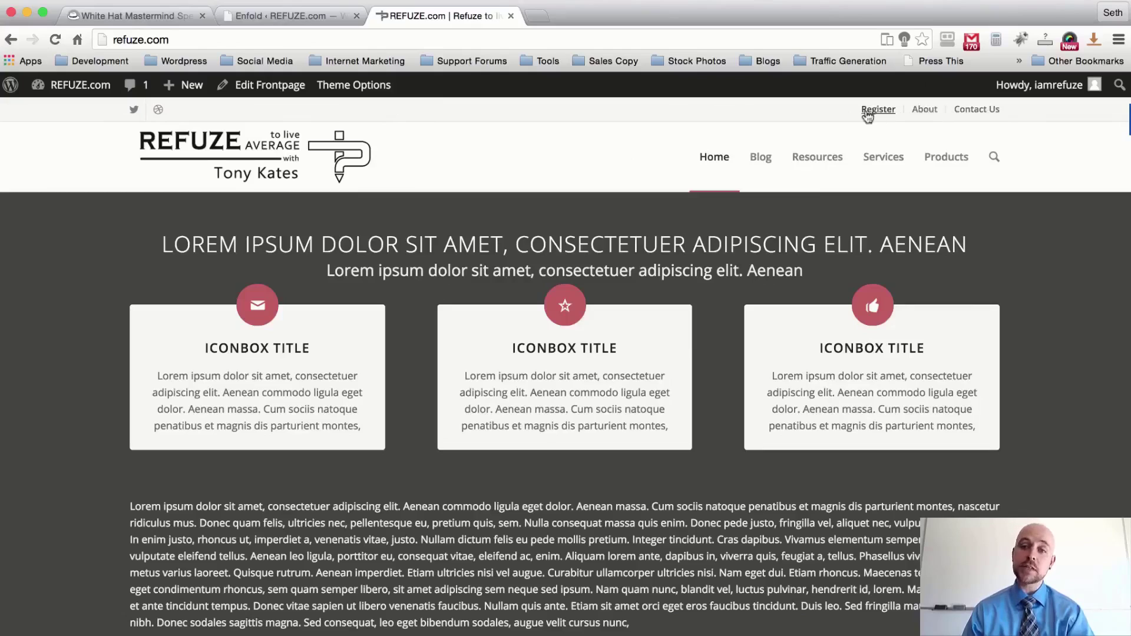
left_click(995, 158)
left_click(860, 207)
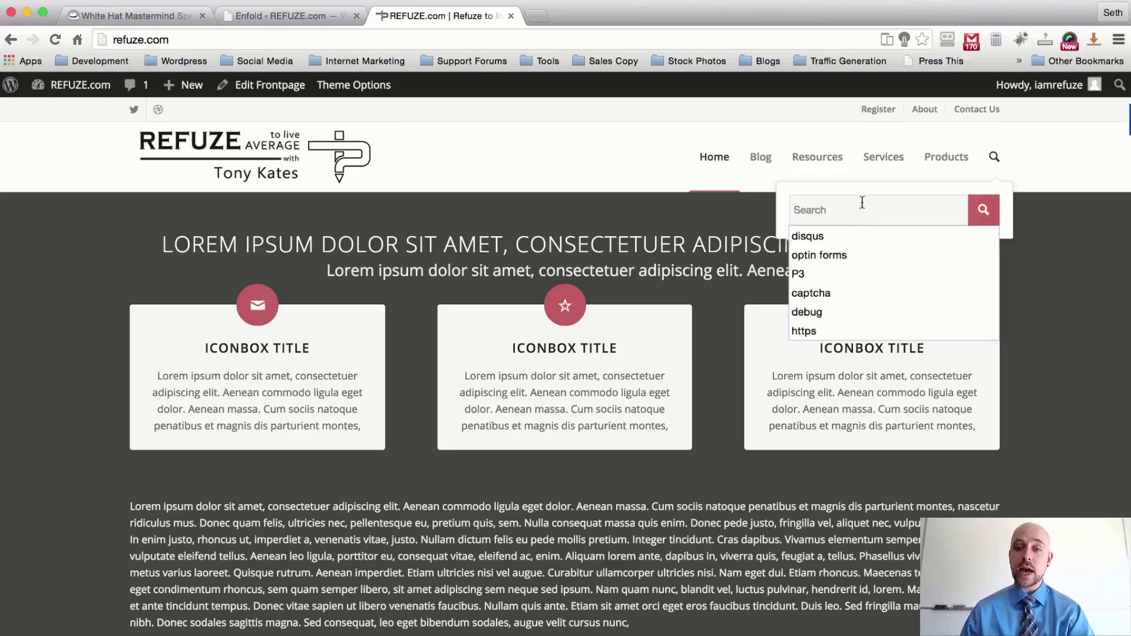
left_click(574, 146)
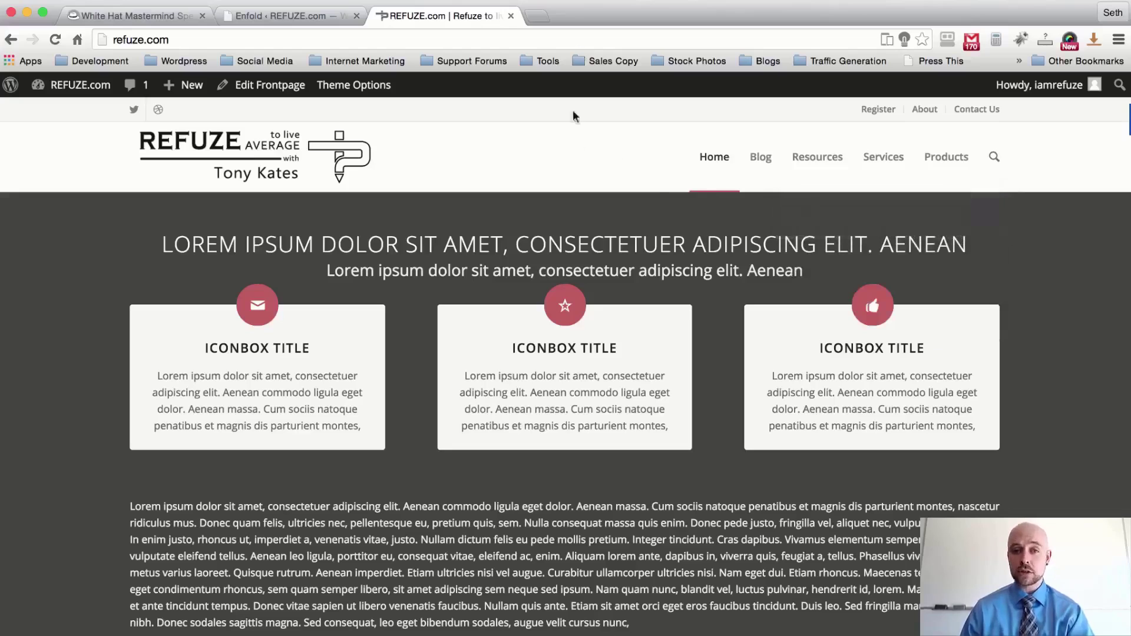
scroll(69, 155, "down", 5)
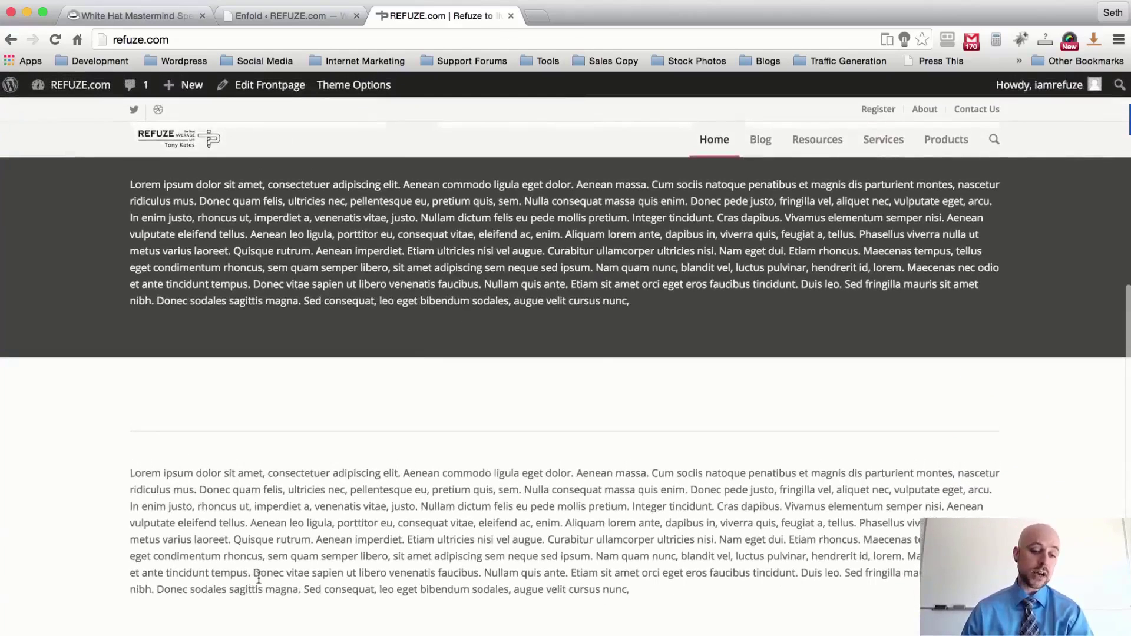
left_click(284, 17)
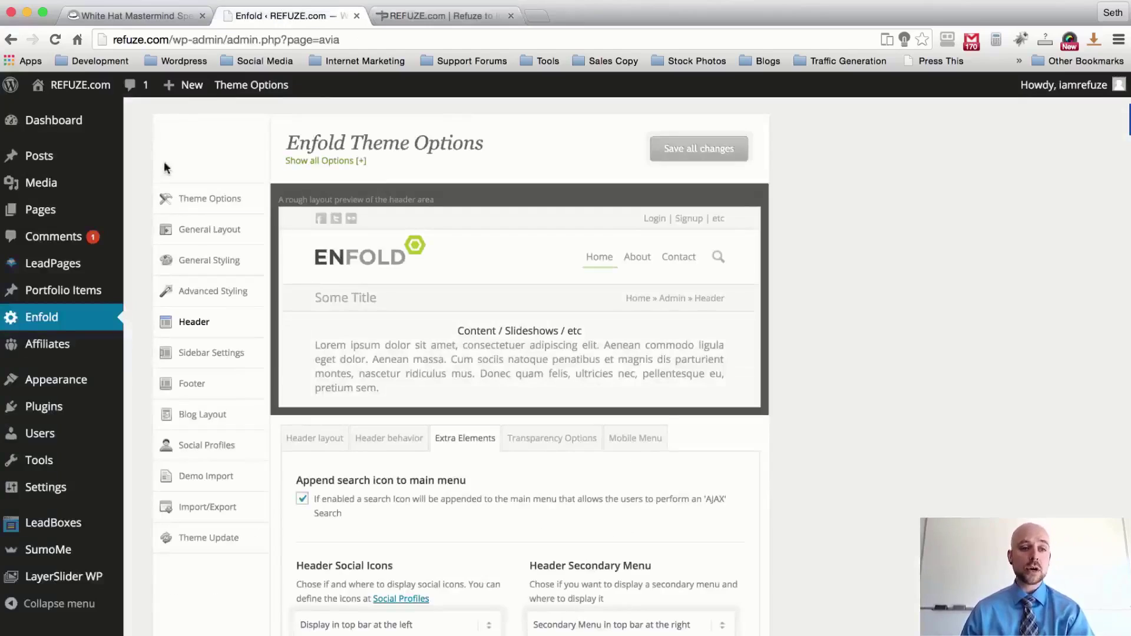
Step: Set the footer copyright to '© Copyright - REFUZE.com [nolink]' and save the theme options
left_click(190, 390)
left_click(366, 416)
left_click_drag(631, 435, 521, 435)
key("super+c")
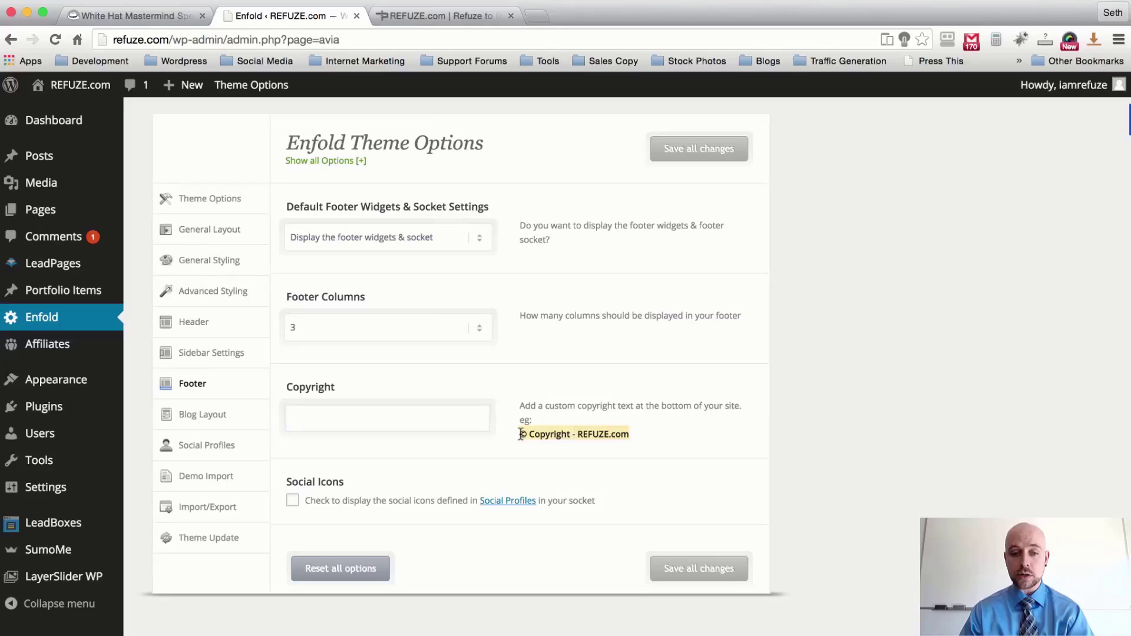
left_click(355, 417)
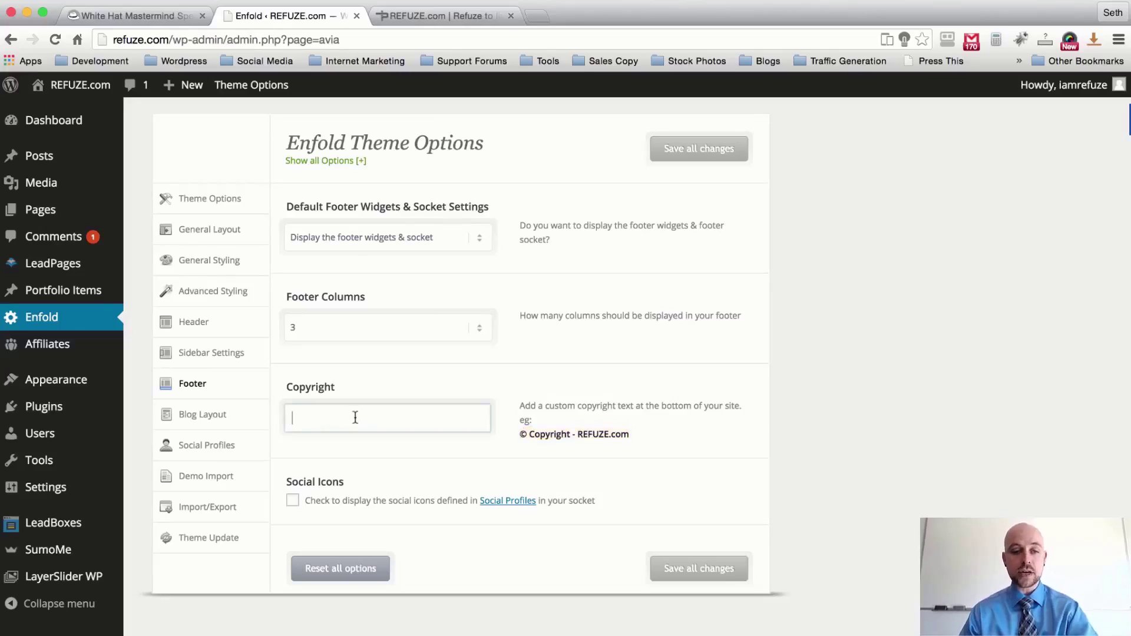
key("super+v")
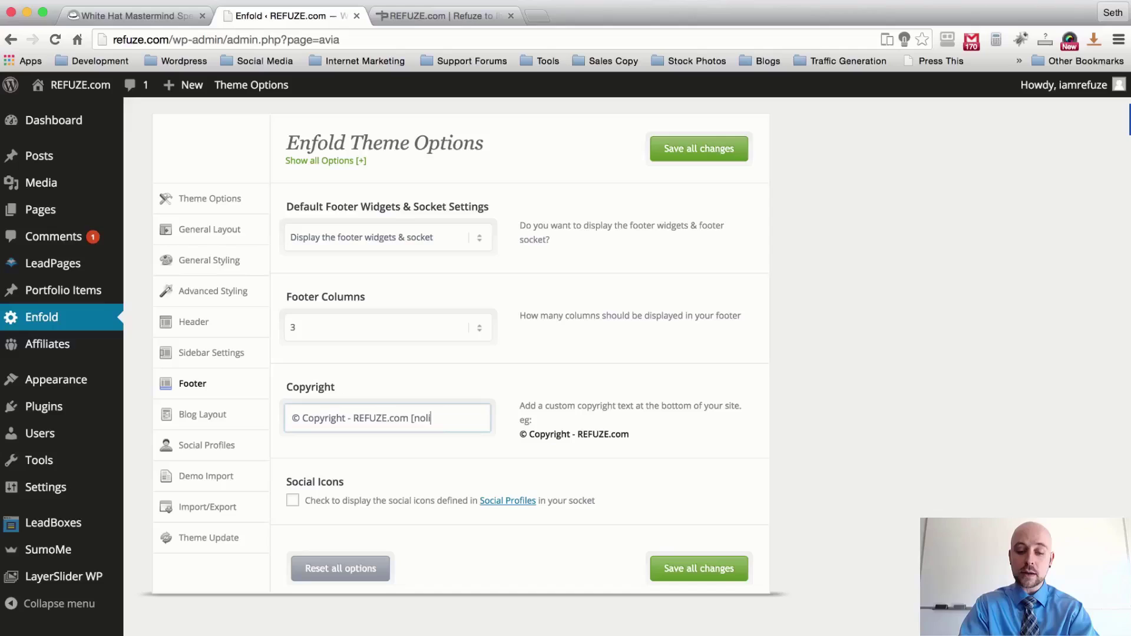
left_click(698, 139)
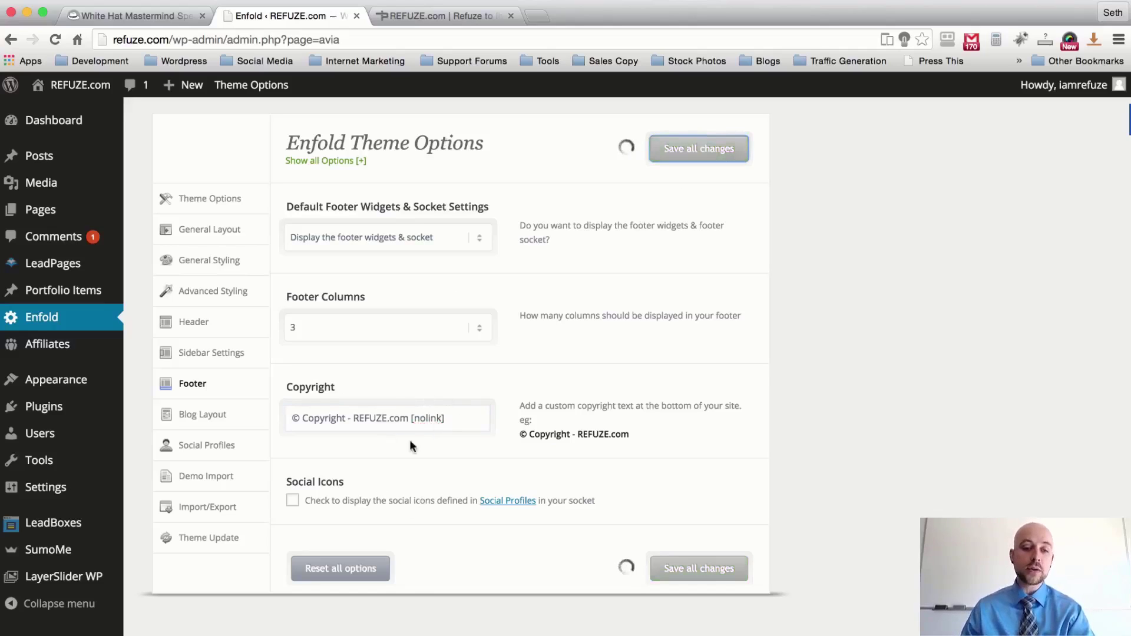
left_click(441, 16)
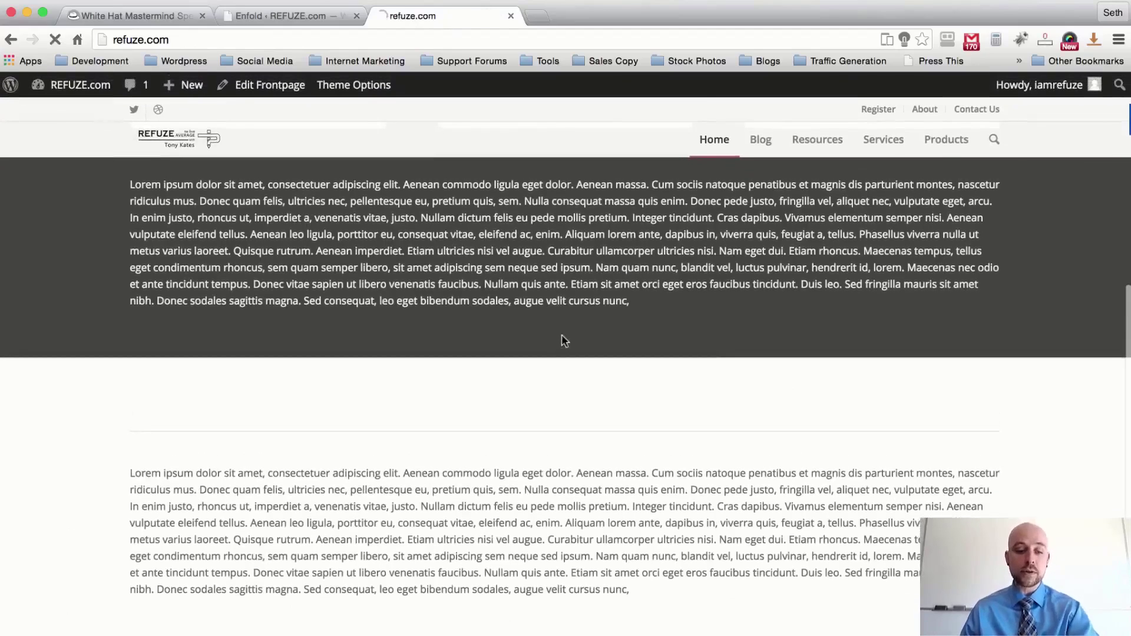
Step: Reload the front page, visit its Blog page from the main menu, then go back to Enfold options
key("super+r")
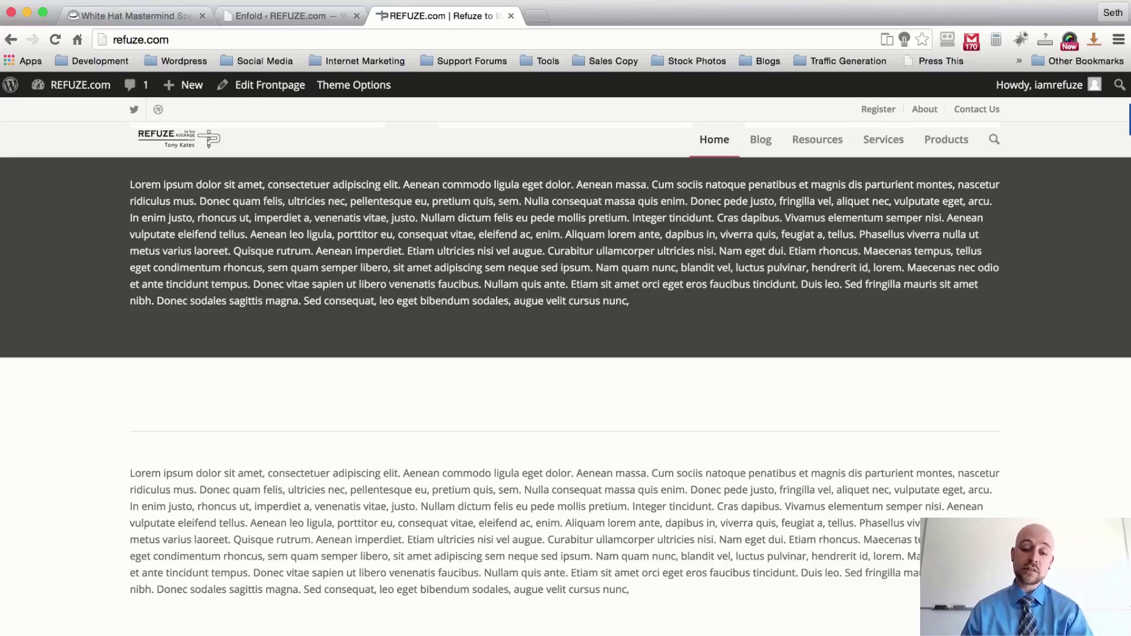
scroll(573, 459, "up", 5)
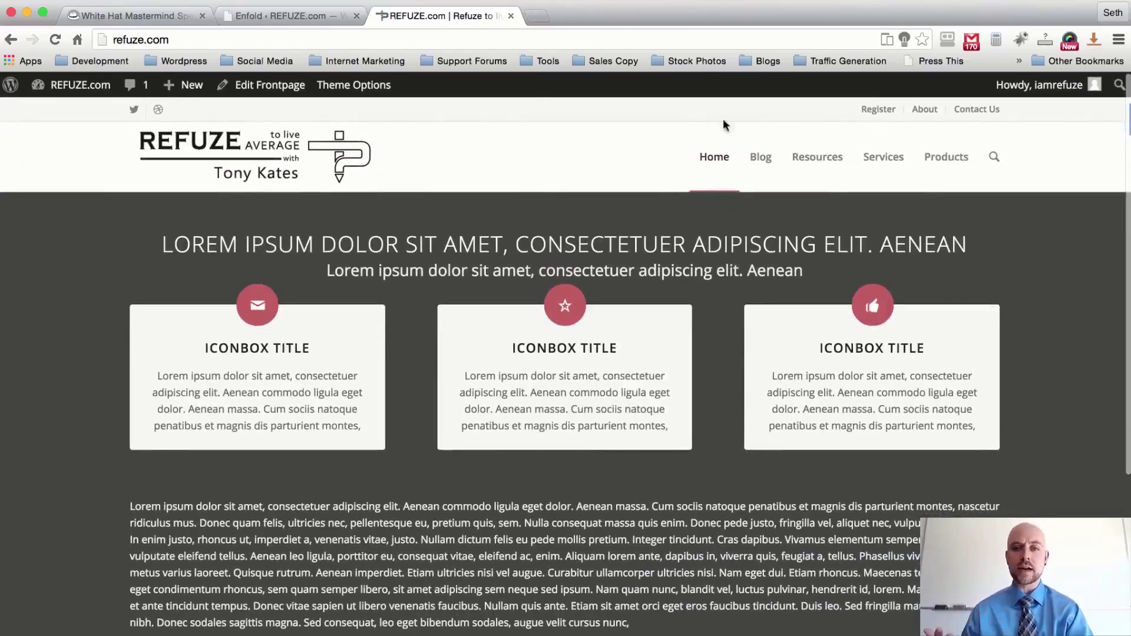
left_click(760, 156)
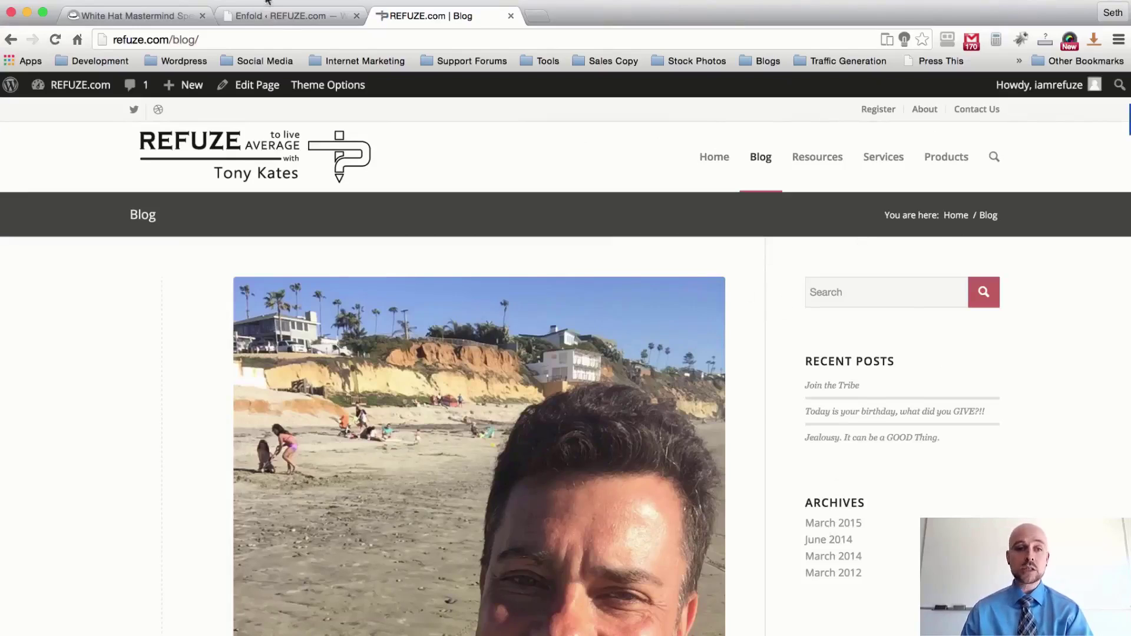
left_click(296, 16)
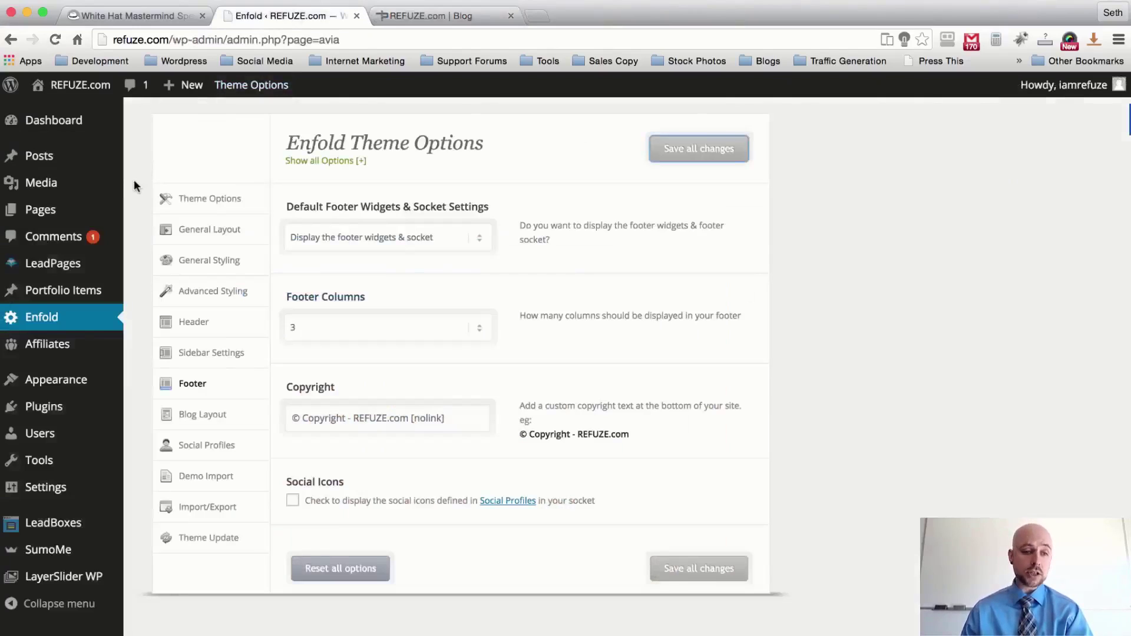
Step: Set the Blog Page sidebar position to left in Enfold's sidebar settings and save
left_click(211, 353)
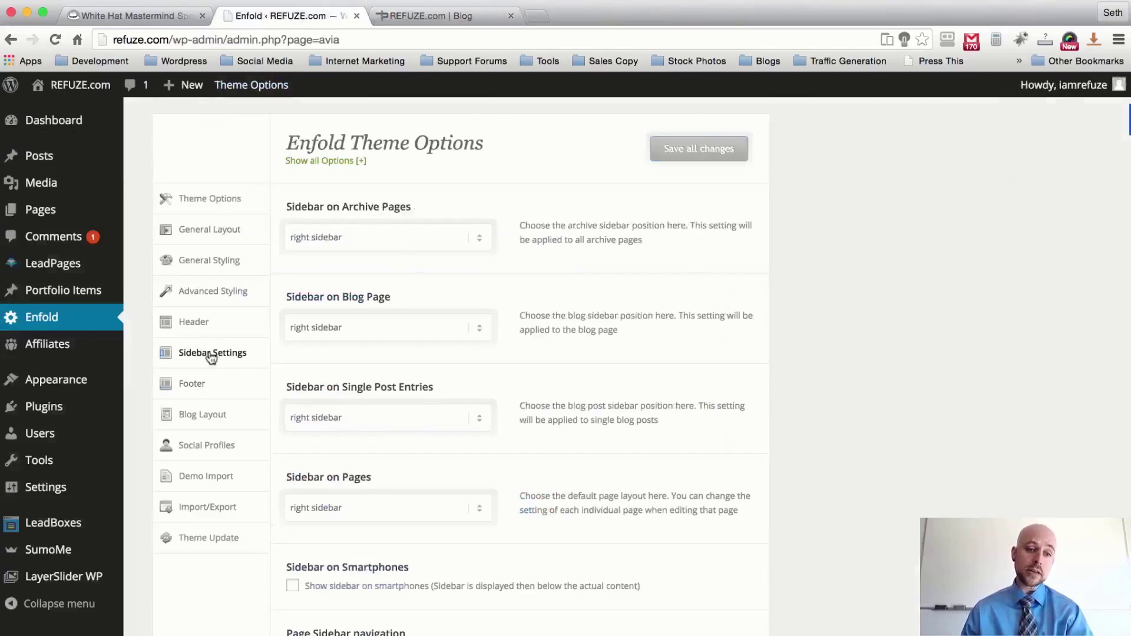
scroll(535, 227, "down", 5)
scroll(400, 412, "up", 5)
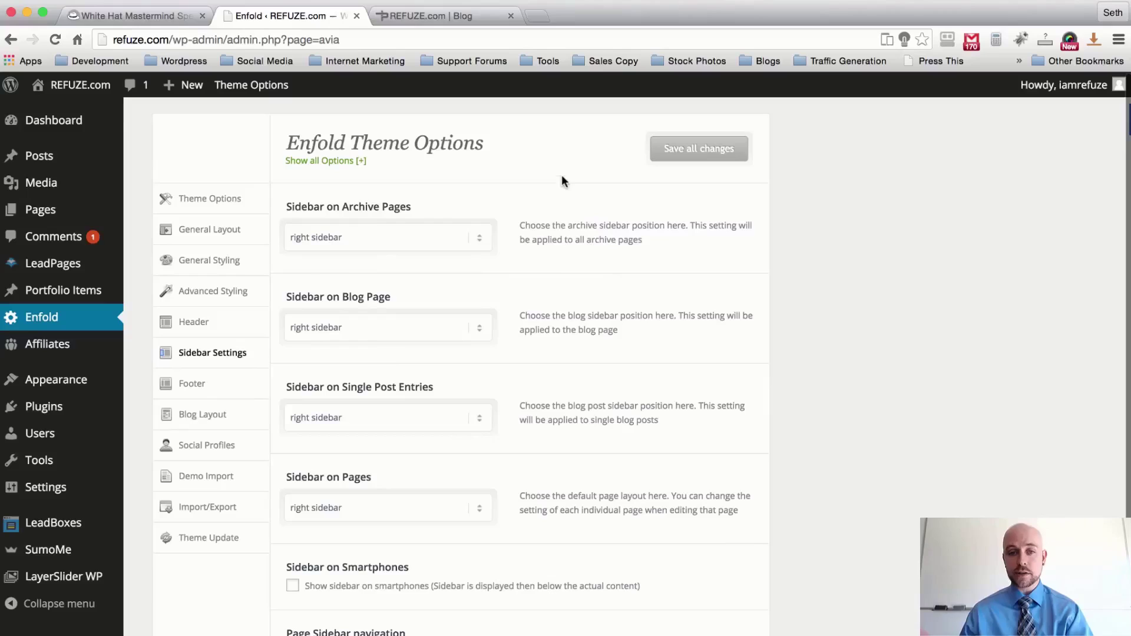
left_click(470, 333)
left_click(461, 313)
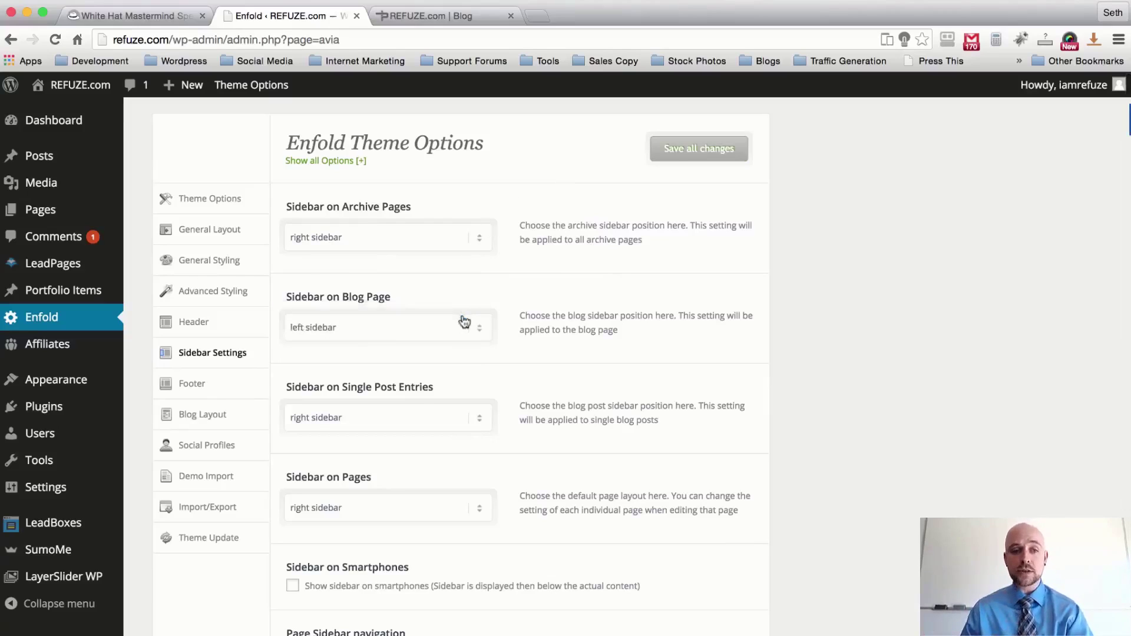
left_click(695, 139)
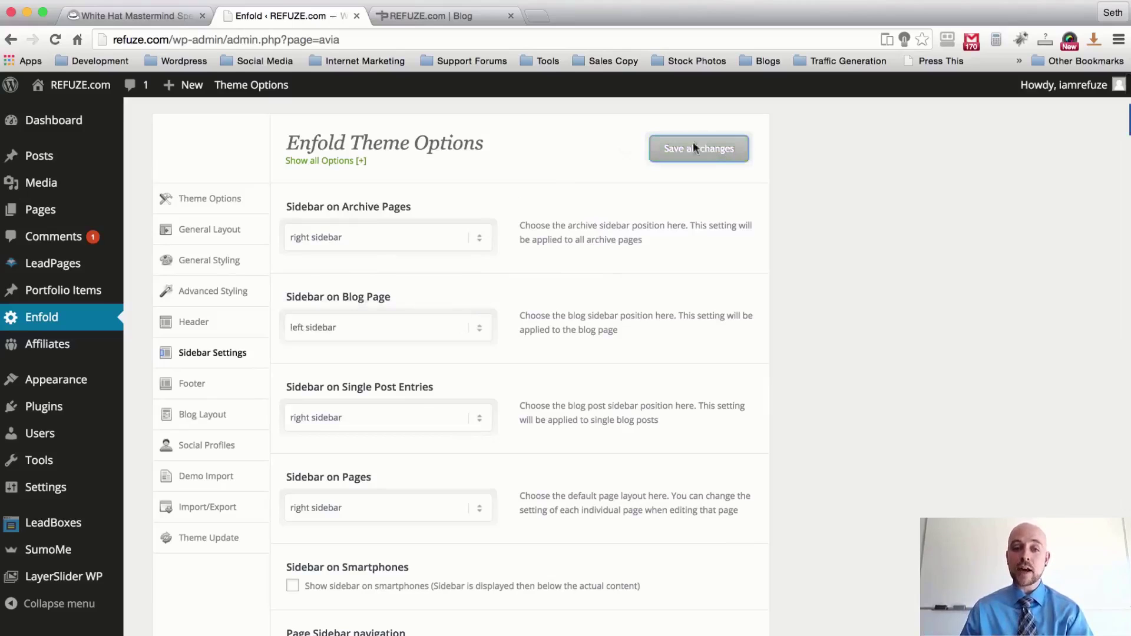
Step: Reload the live Blog page to confirm the left sidebar, then return to the sidebar settings
left_click(448, 20)
key("super+r")
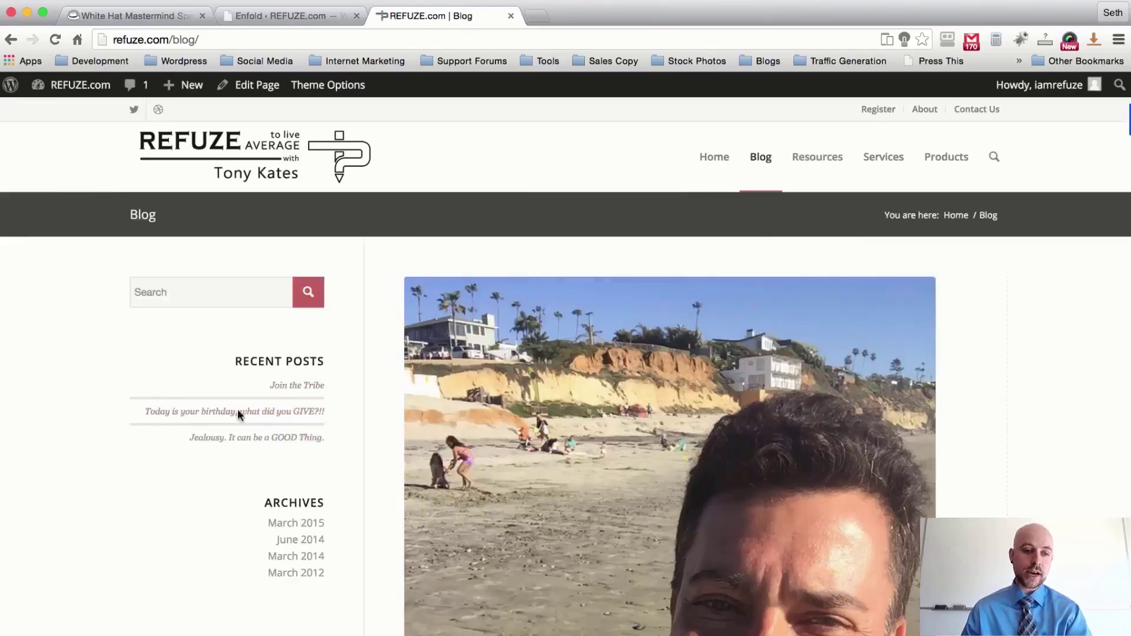
left_click(289, 15)
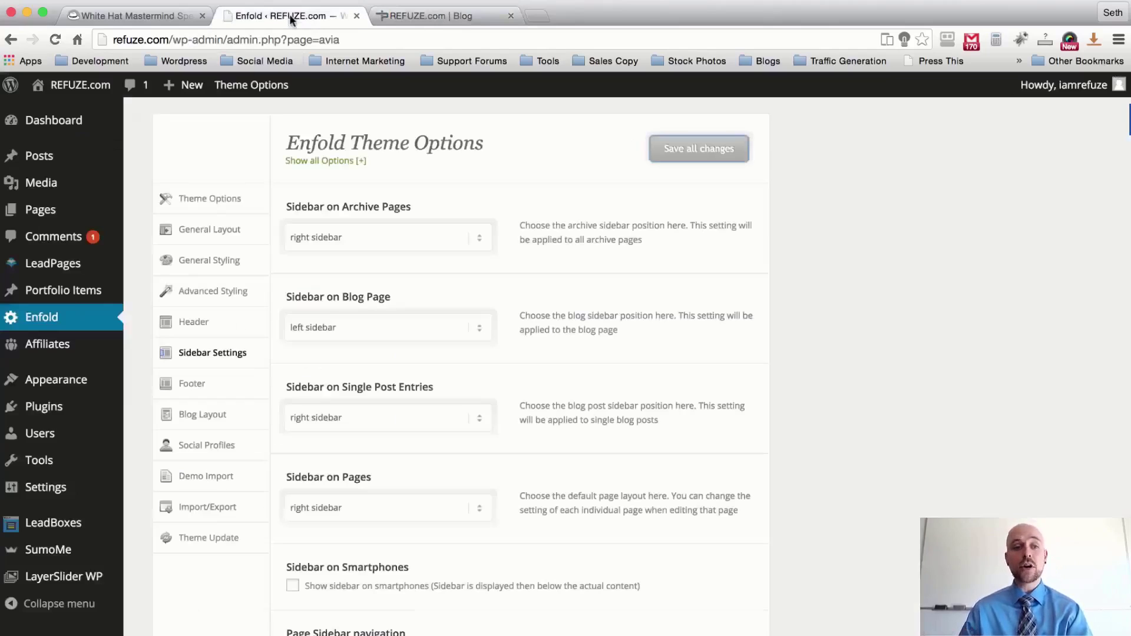
scroll(137, 209, "down", 2)
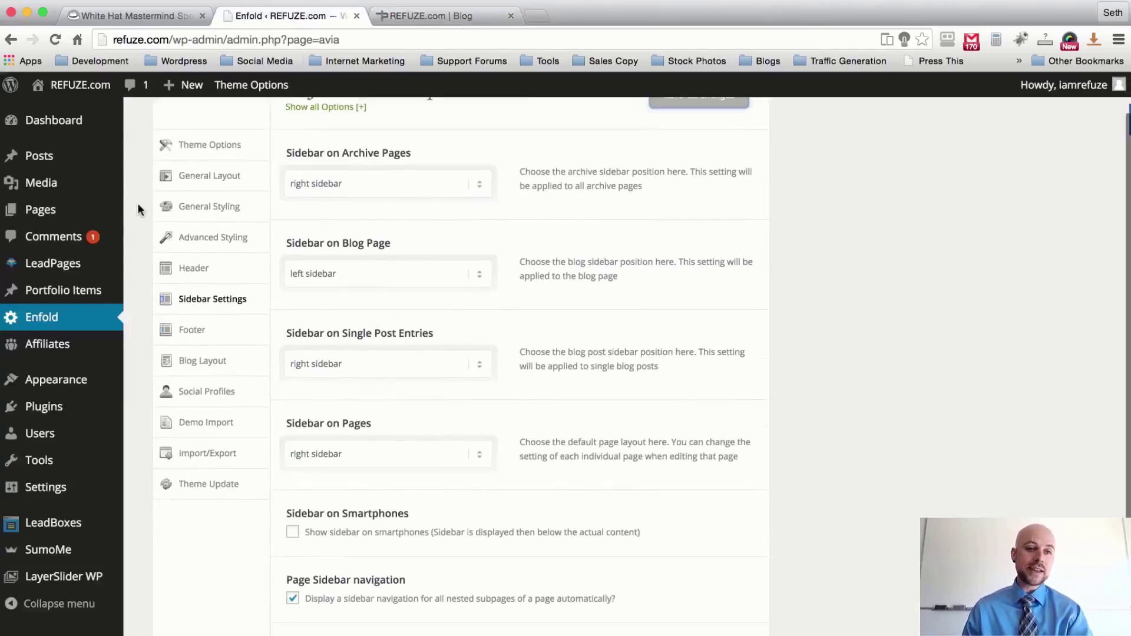
scroll(138, 209, "down", 1)
Step: Create a new widget area named 'The Blog Sidebar Navigation' on the Widgets page
mouse_move(57, 380)
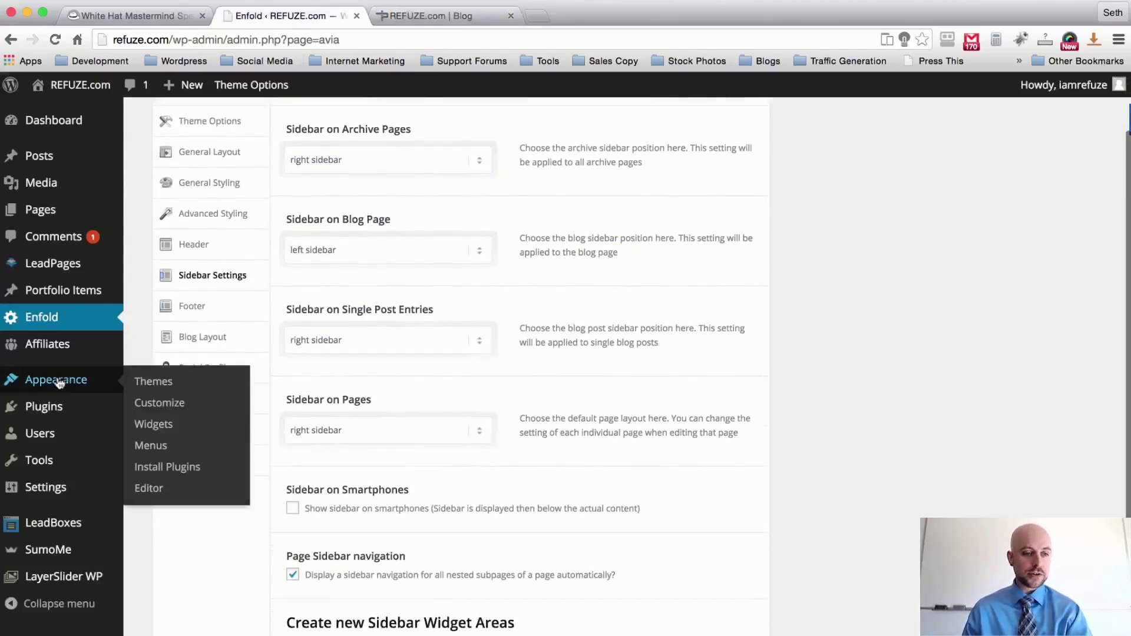
left_click(153, 428)
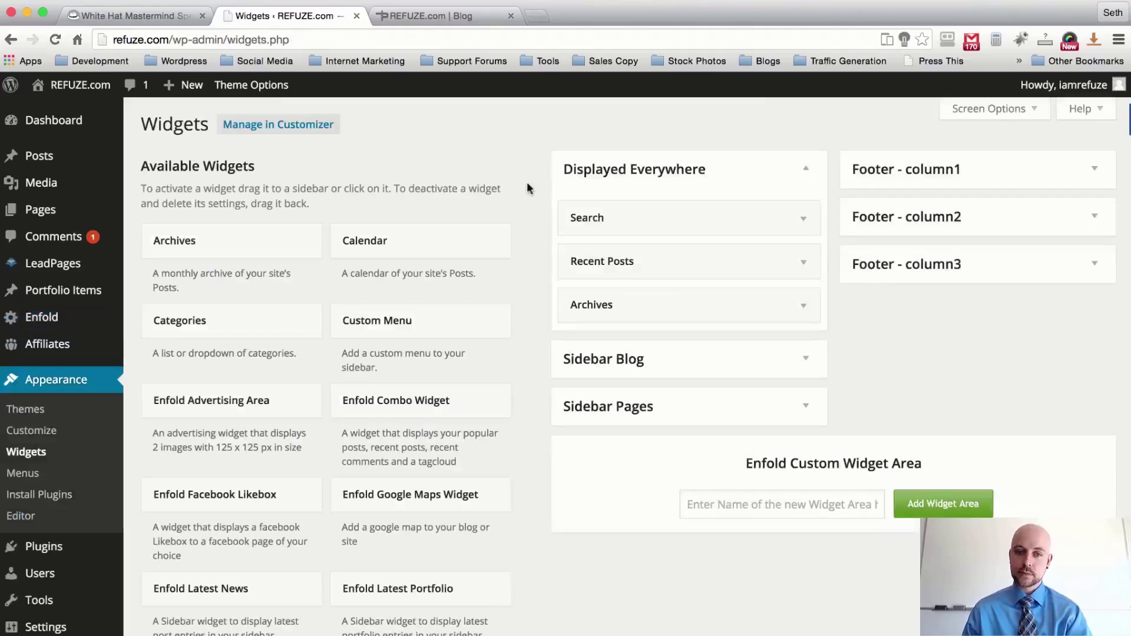
scroll(531, 154, "down", 2)
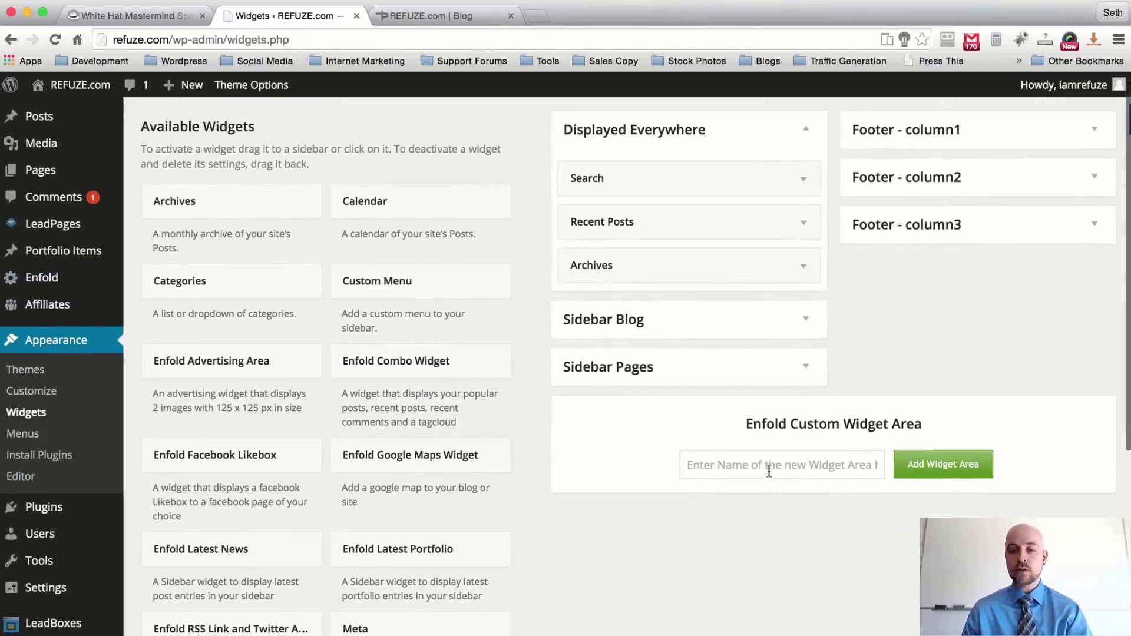
left_click(773, 477)
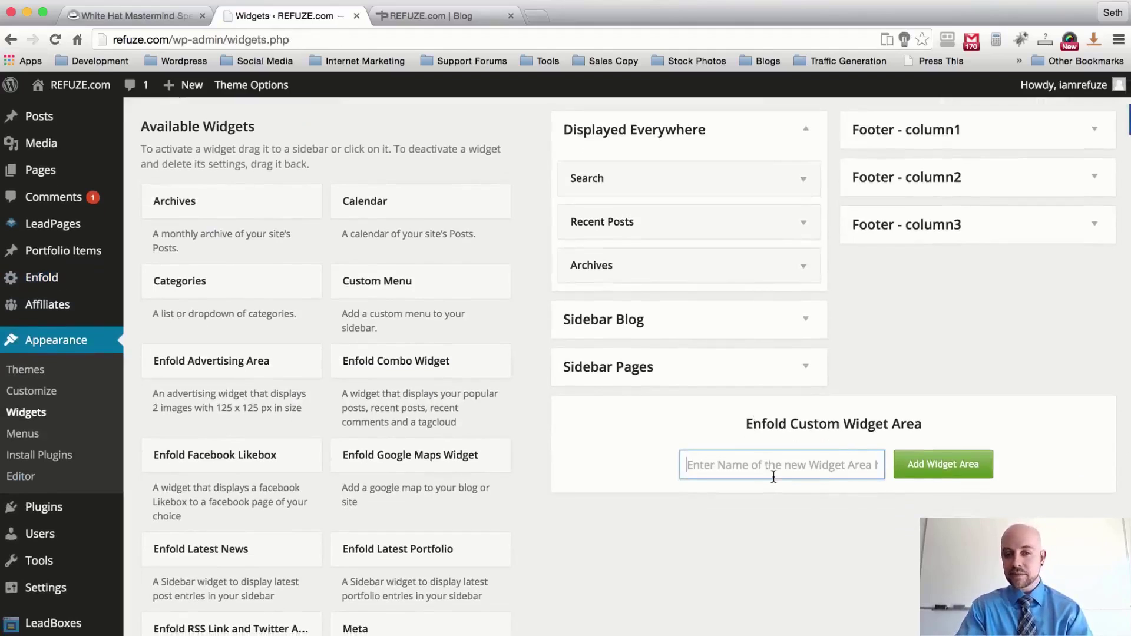
type("BLog")
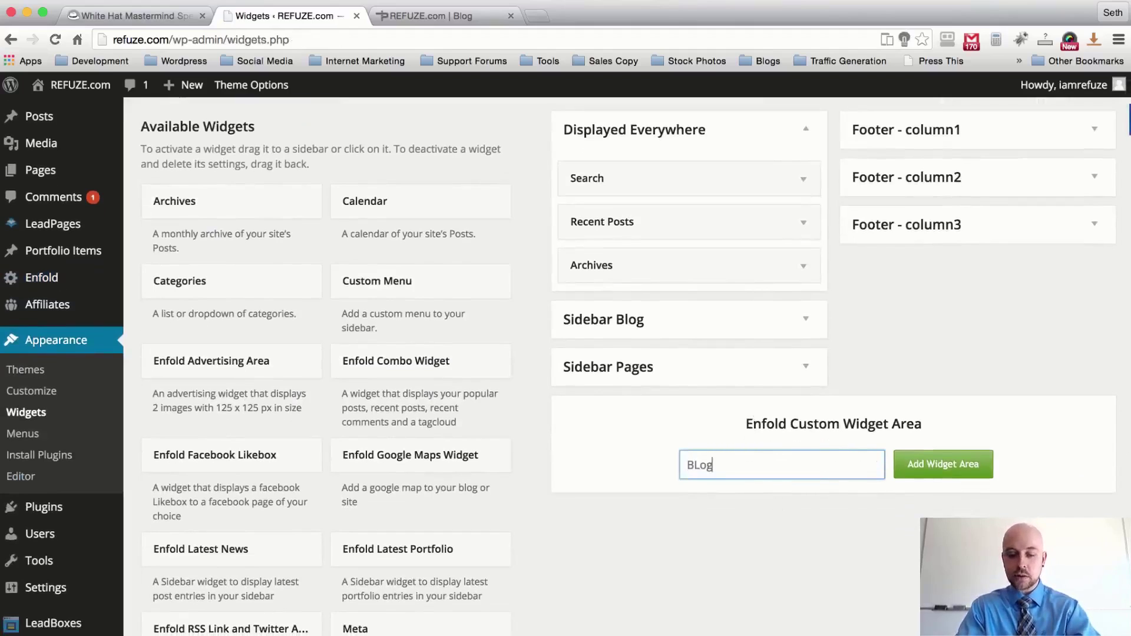
key("BackSpace")
key("BackSpace")
key("BackSpace")
type("The Blog Sidebar Navigation")
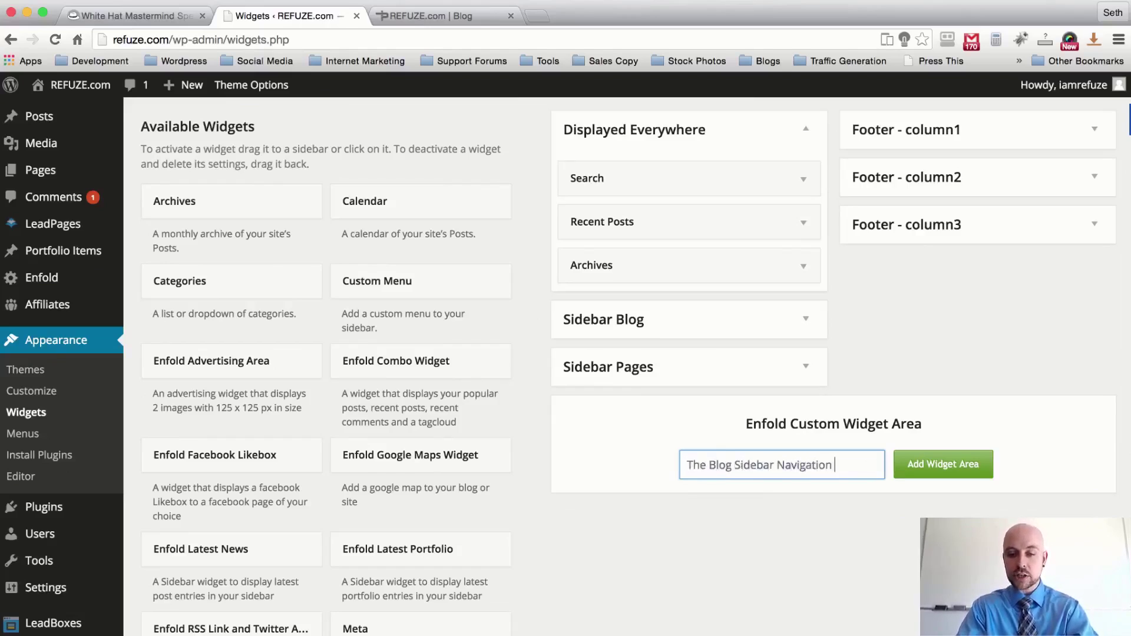
left_click(949, 465)
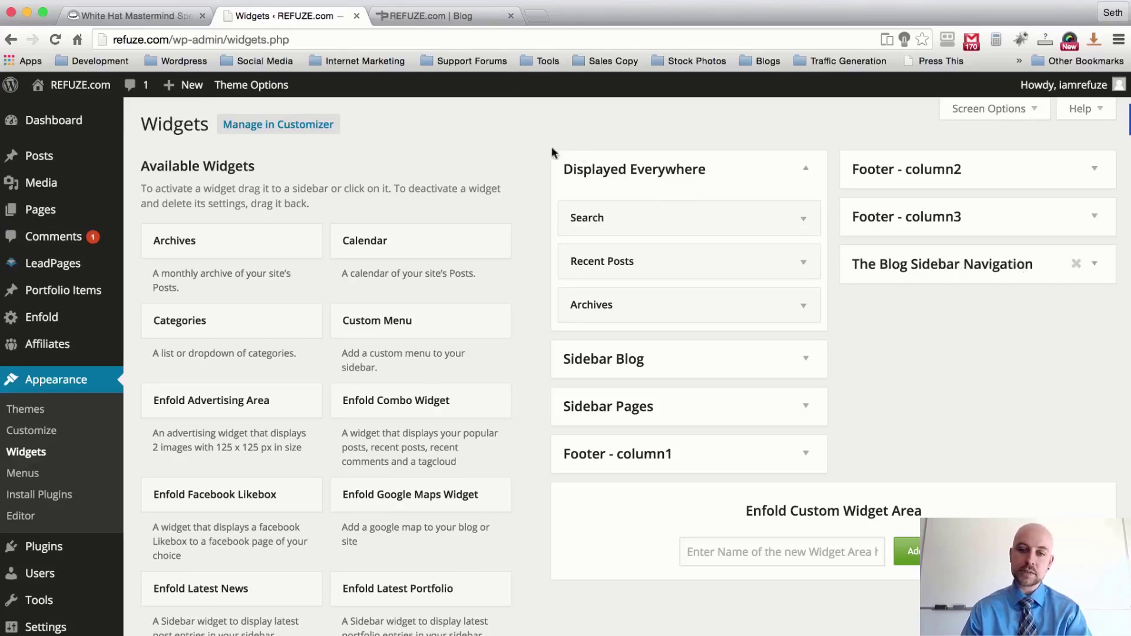
Step: Add a Custom Menu widget showing Sidebar Menu, titled 'Sidebar Navigation', to the new area and save
scroll(536, 158, "down", 3)
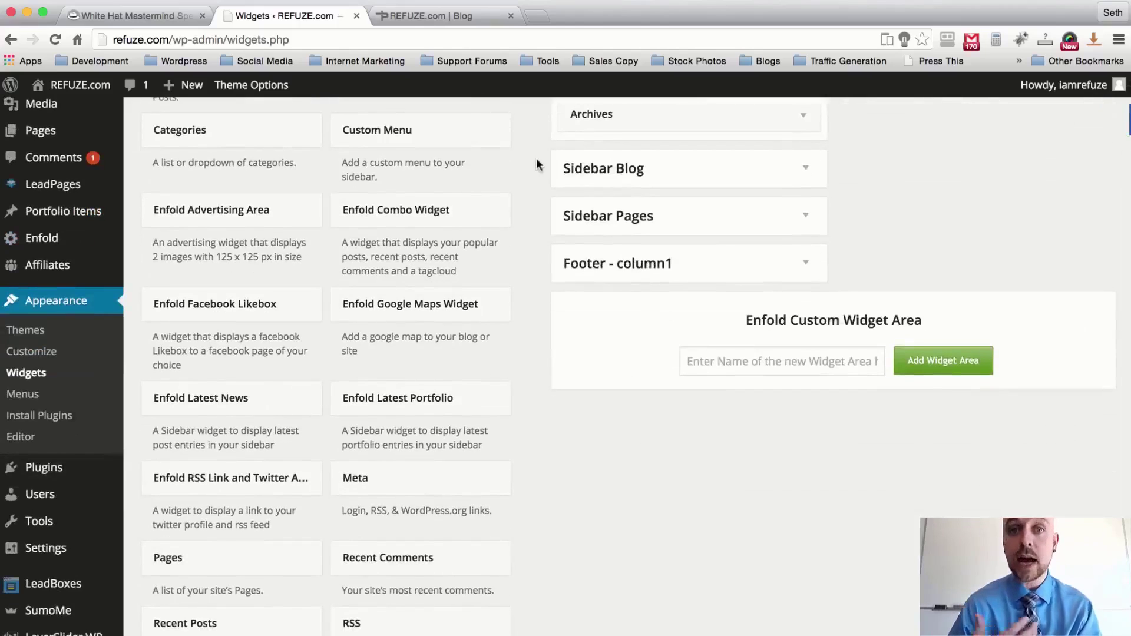
scroll(536, 158, "down", 2)
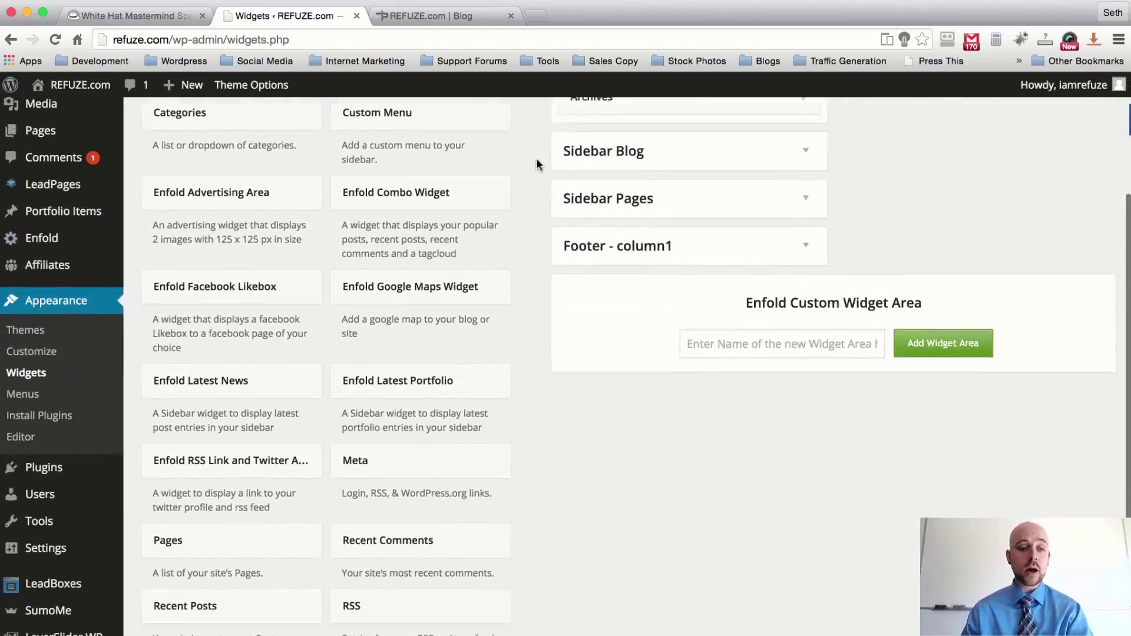
scroll(536, 158, "up", 5)
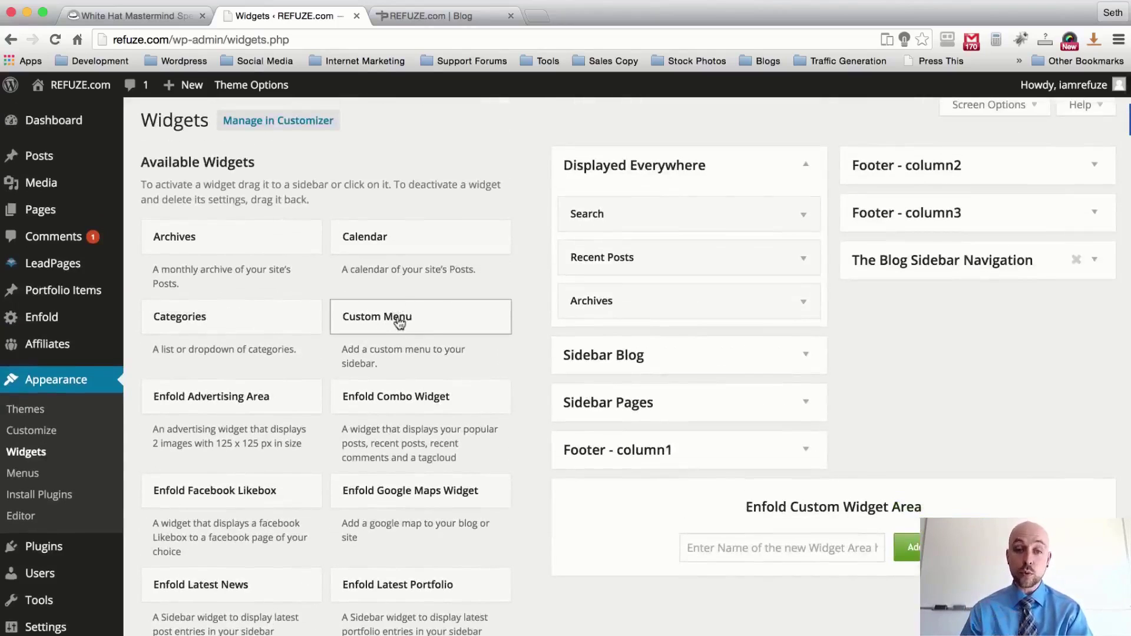
left_click_drag(399, 323, 933, 265)
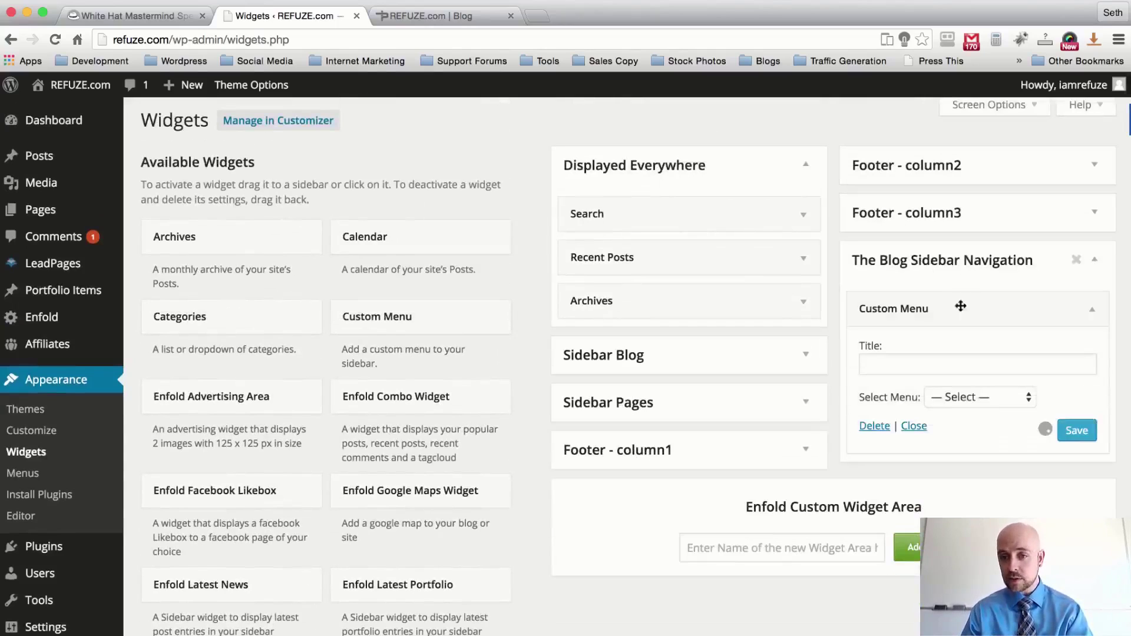
left_click(989, 399)
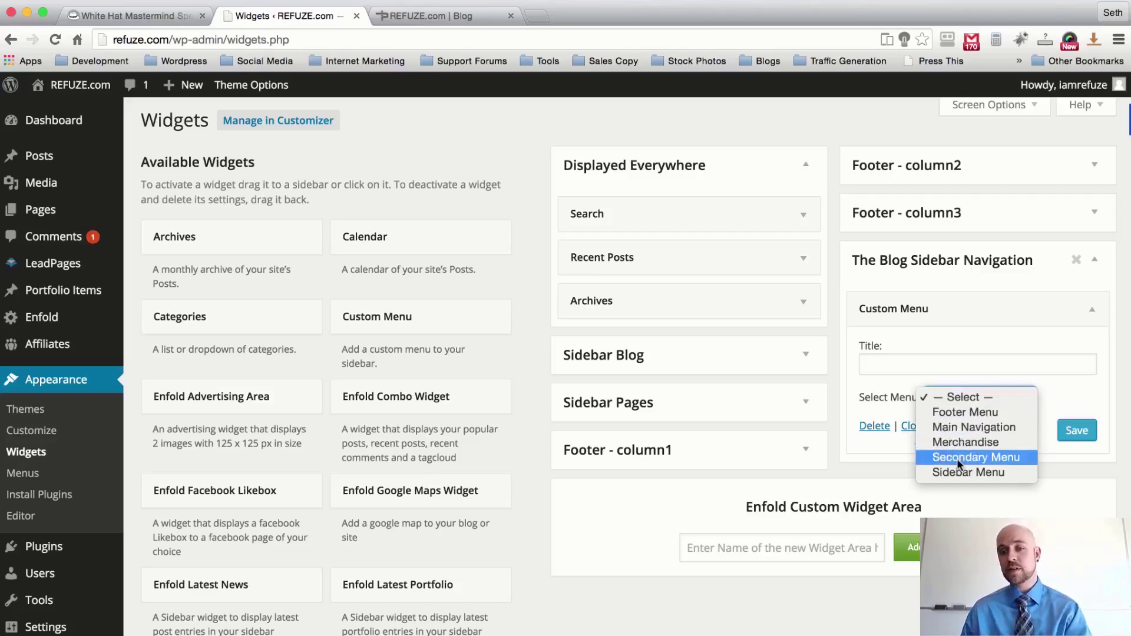
left_click(952, 473)
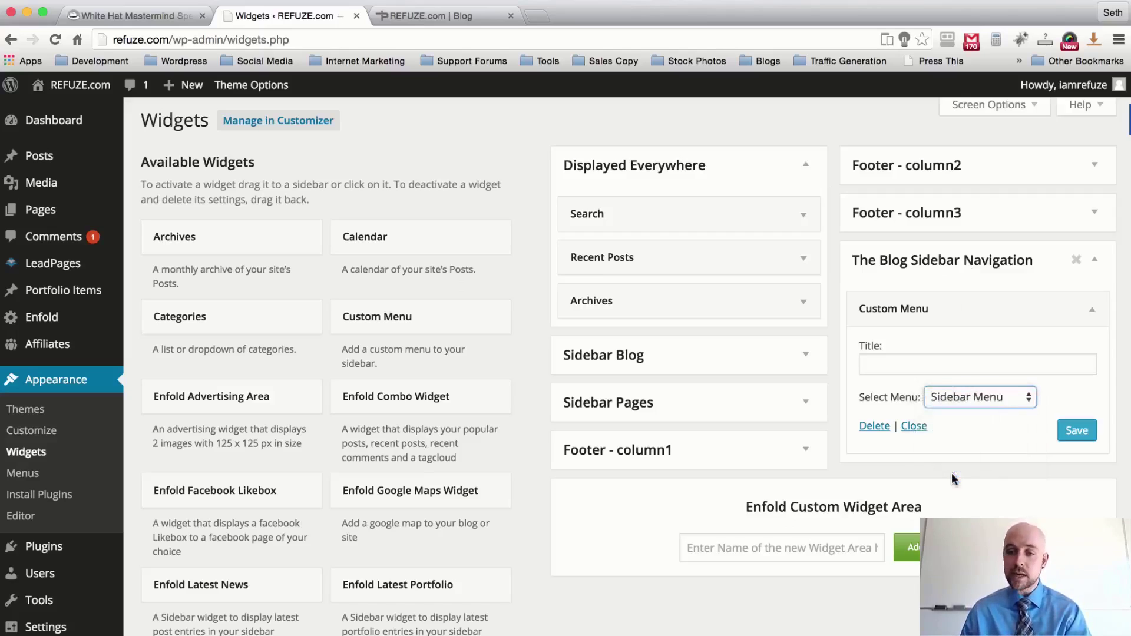
left_click(943, 365)
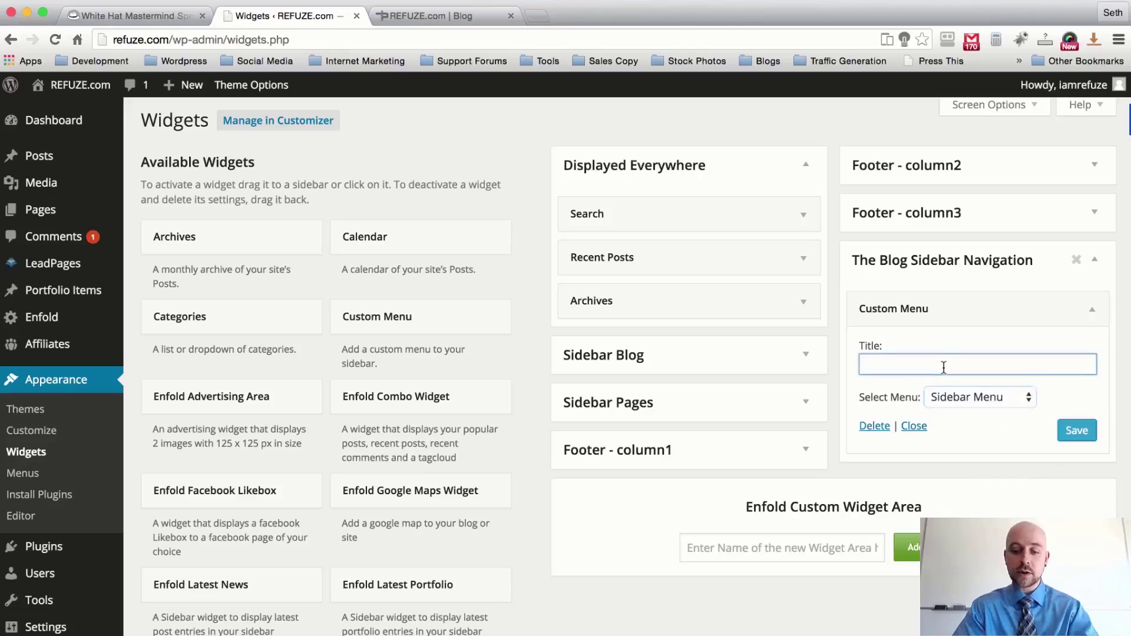
type("Sidebar Navigation")
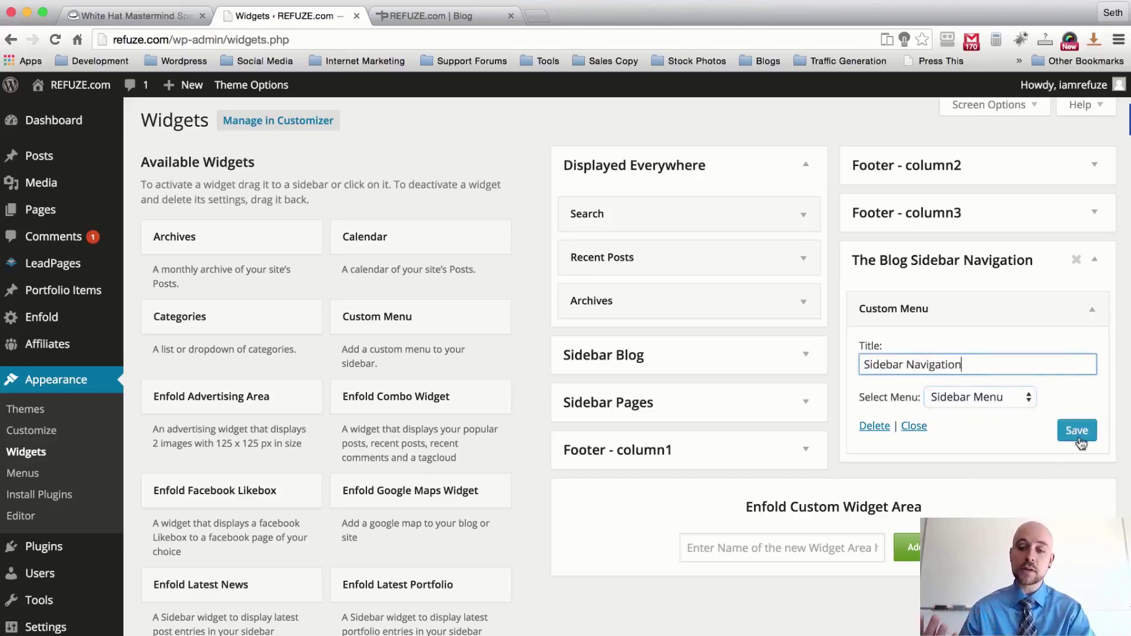
left_click(1076, 431)
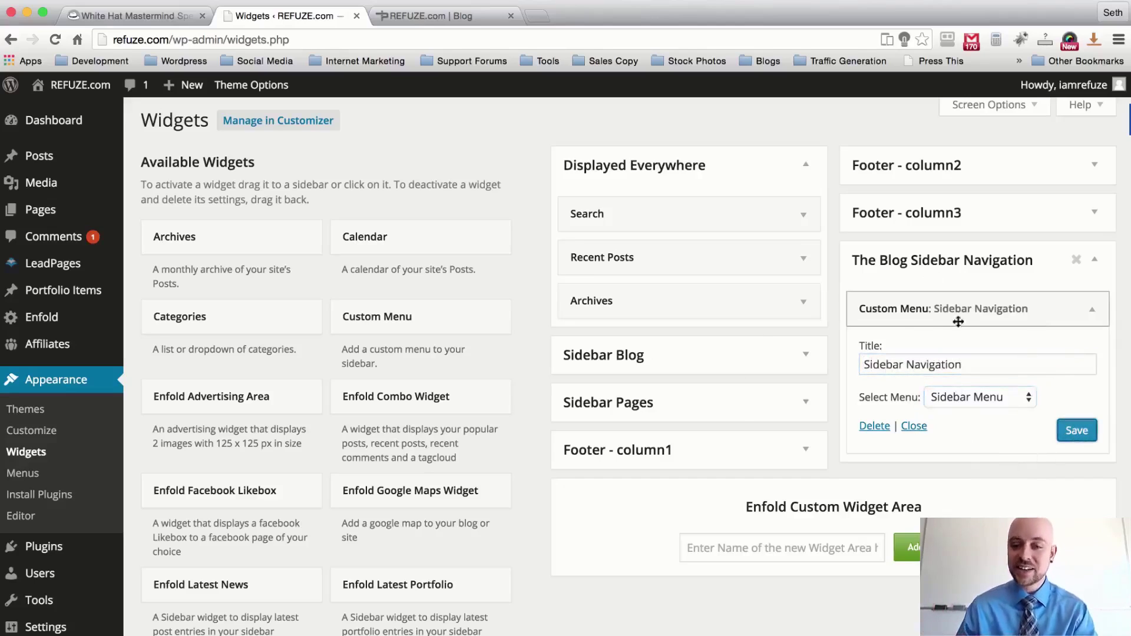
left_click(430, 13)
Step: Reload the live Blog page to check the sidebar, then return to the admin tab
key("super+r")
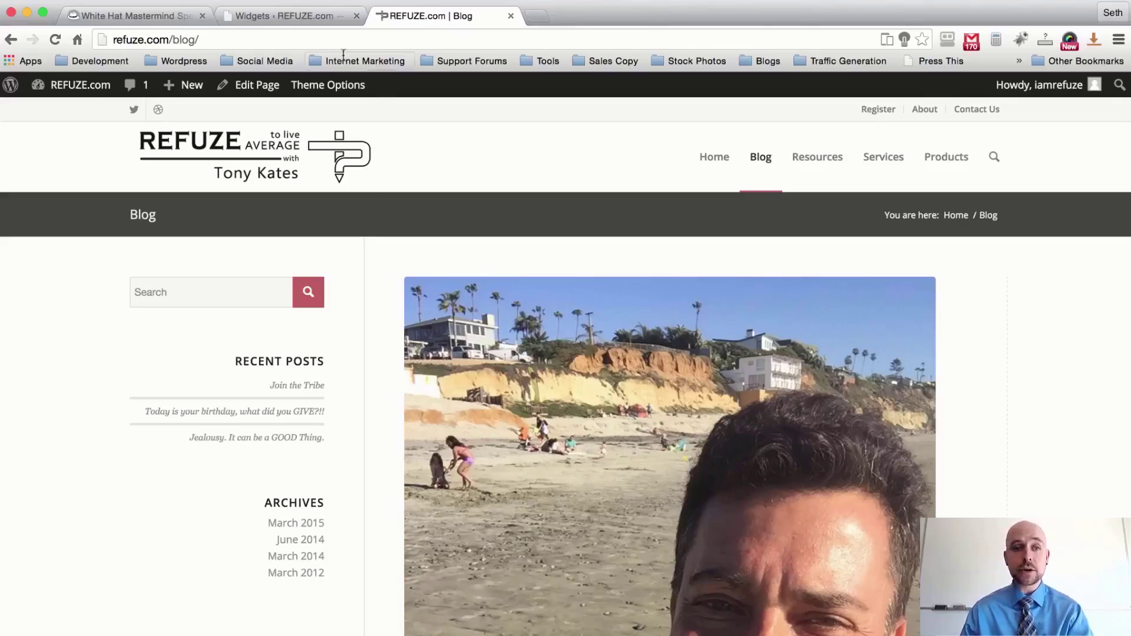
left_click(291, 16)
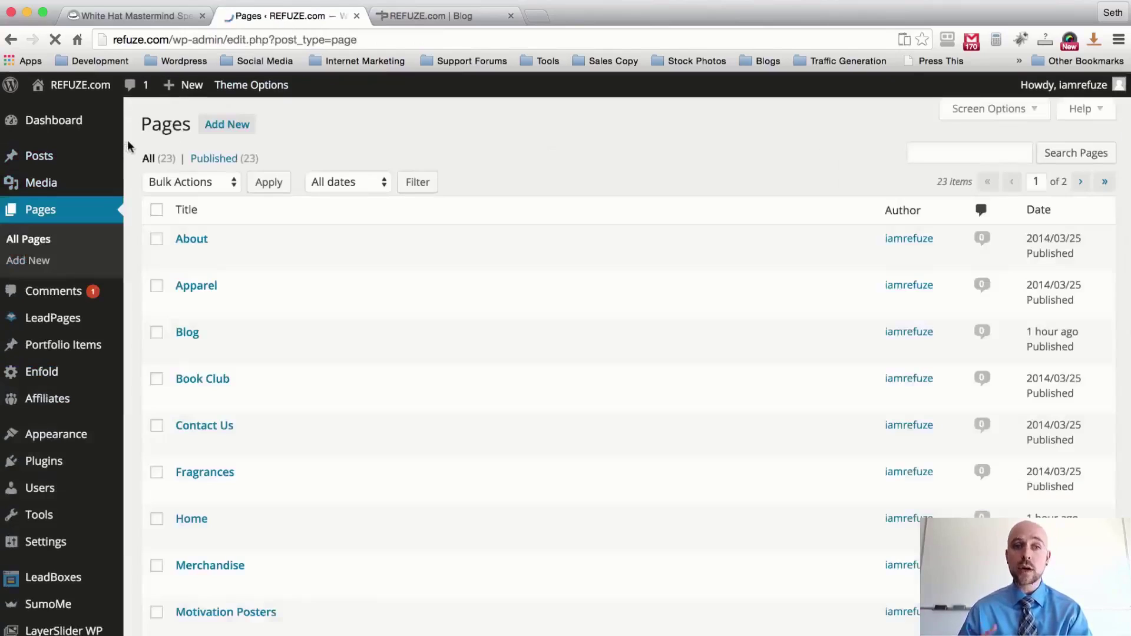
Step: Choose The Blog Sidebar Navigation as the Blog page's sidebar setting and update the page
scroll(129, 146, "down", 2)
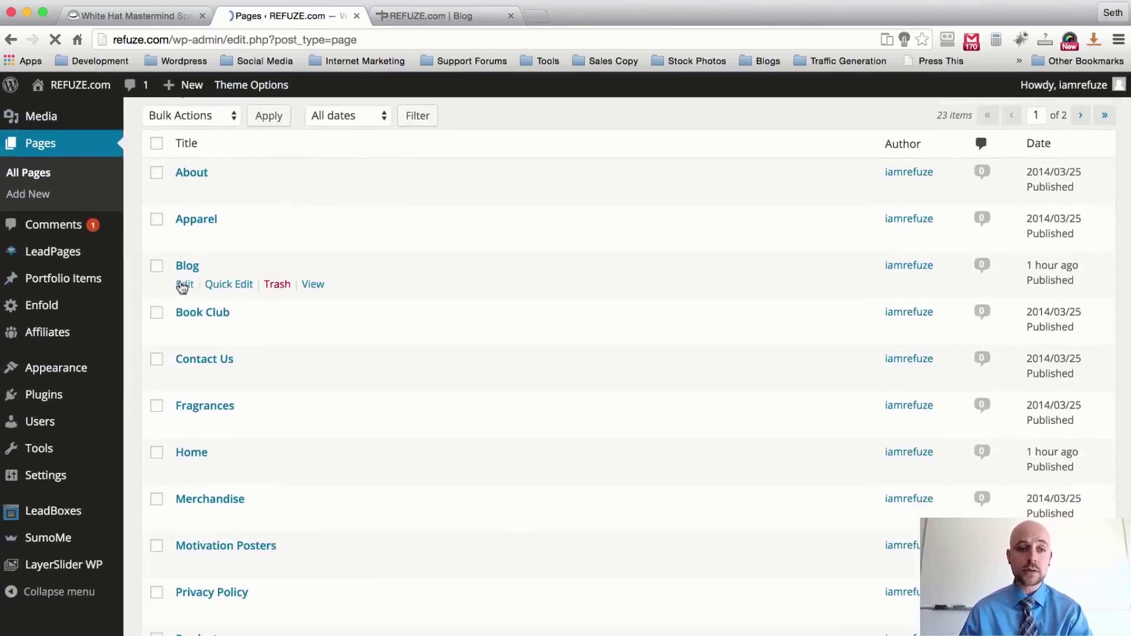
scroll(882, 144, "down", 8)
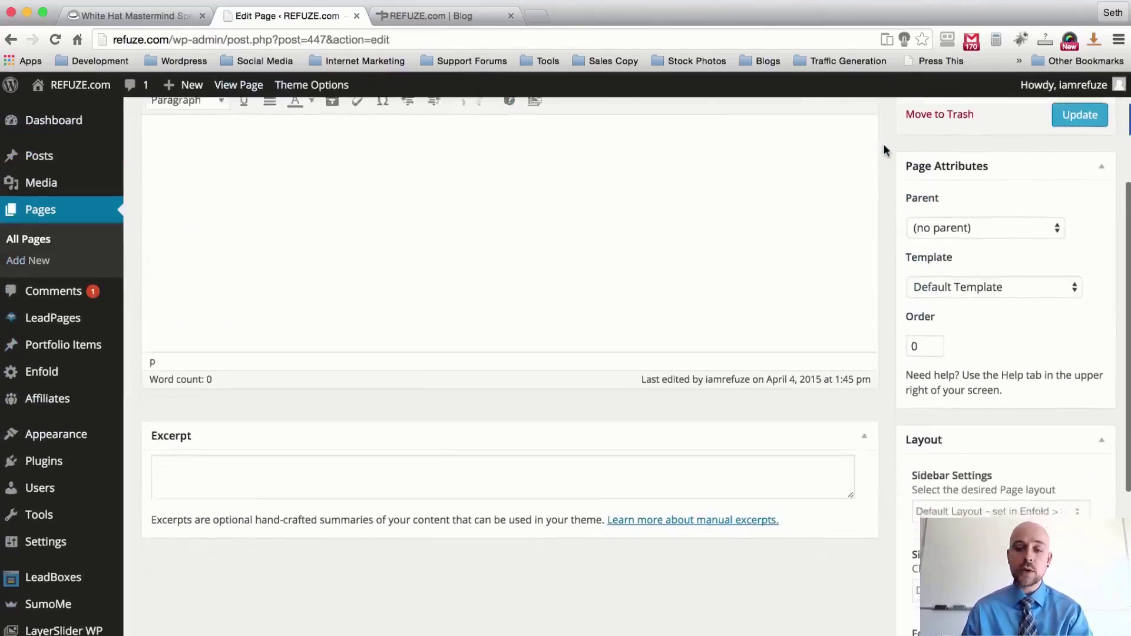
left_click(974, 243)
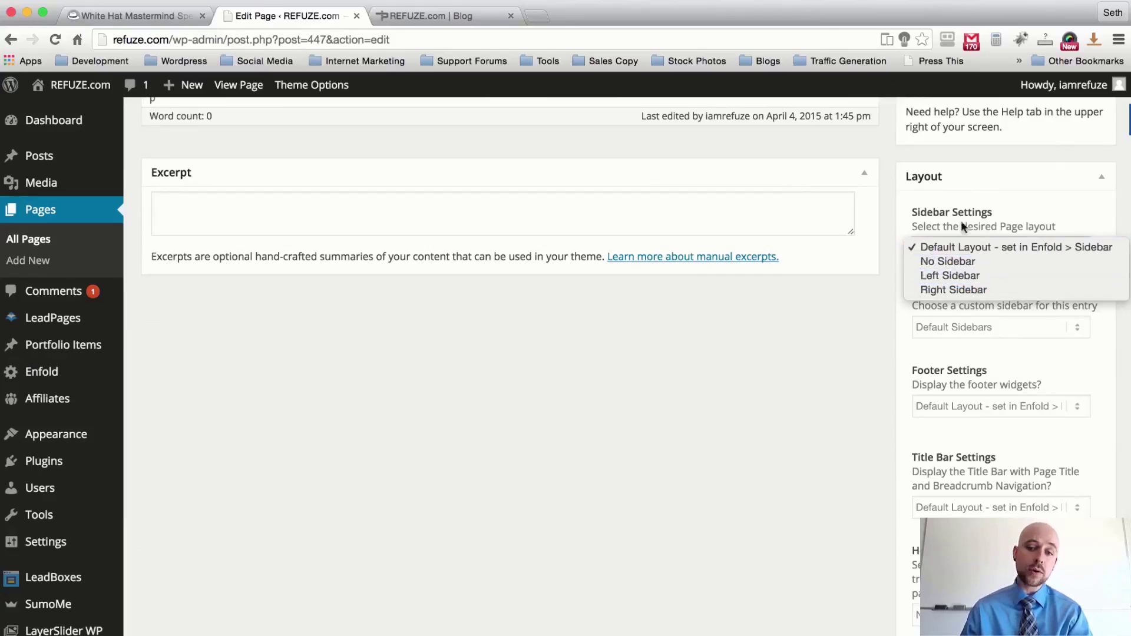
left_click(887, 167)
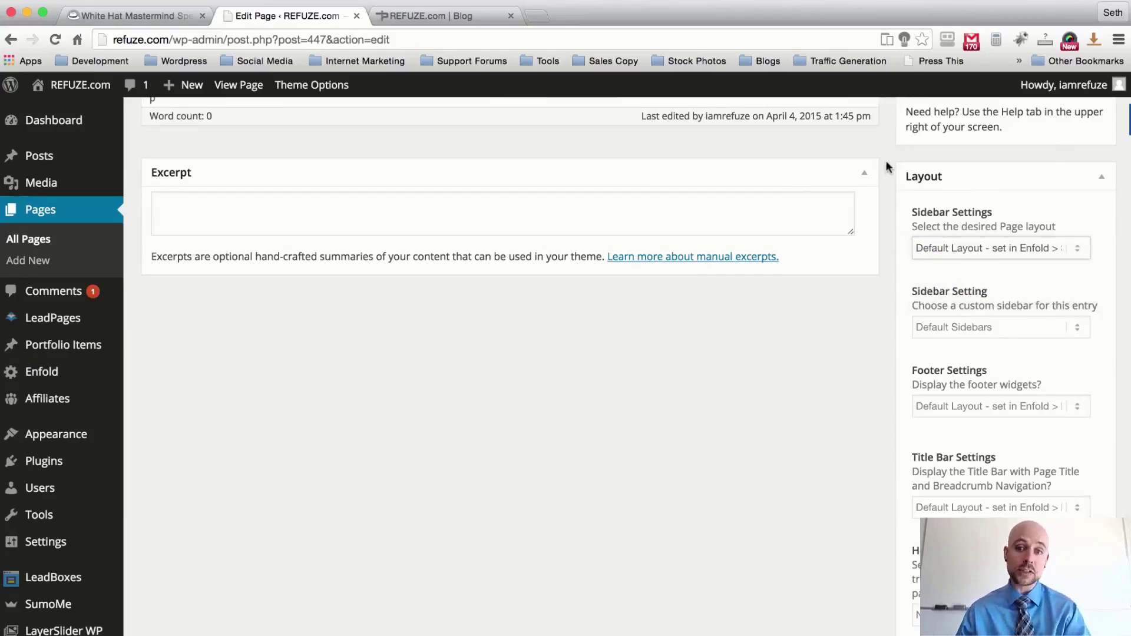
scroll(886, 160, "down", 2)
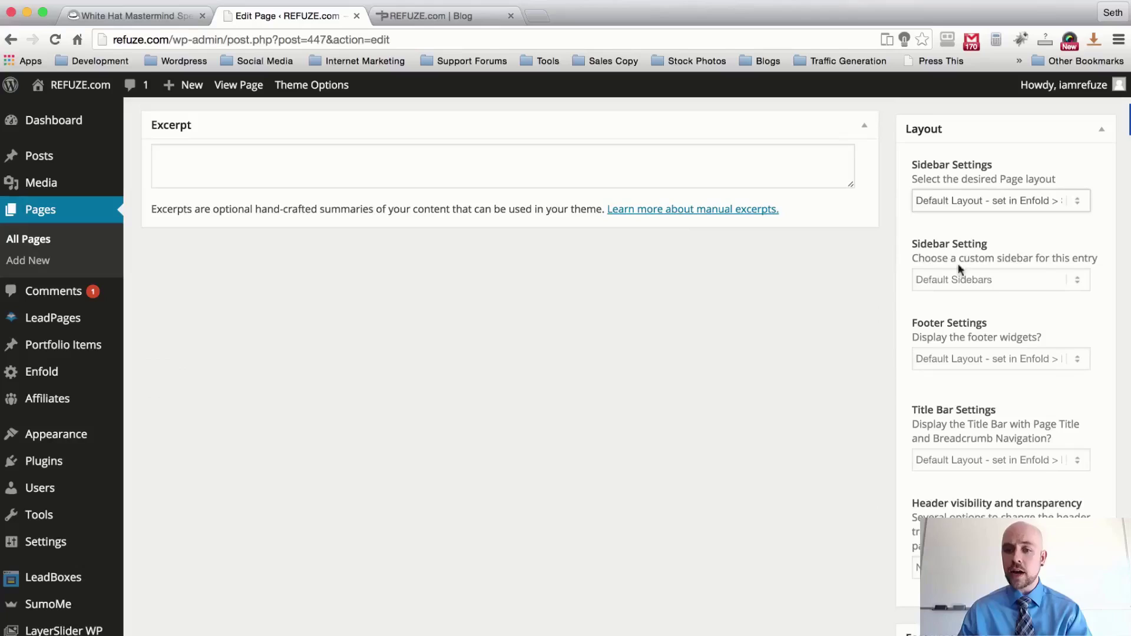
left_click(1008, 281)
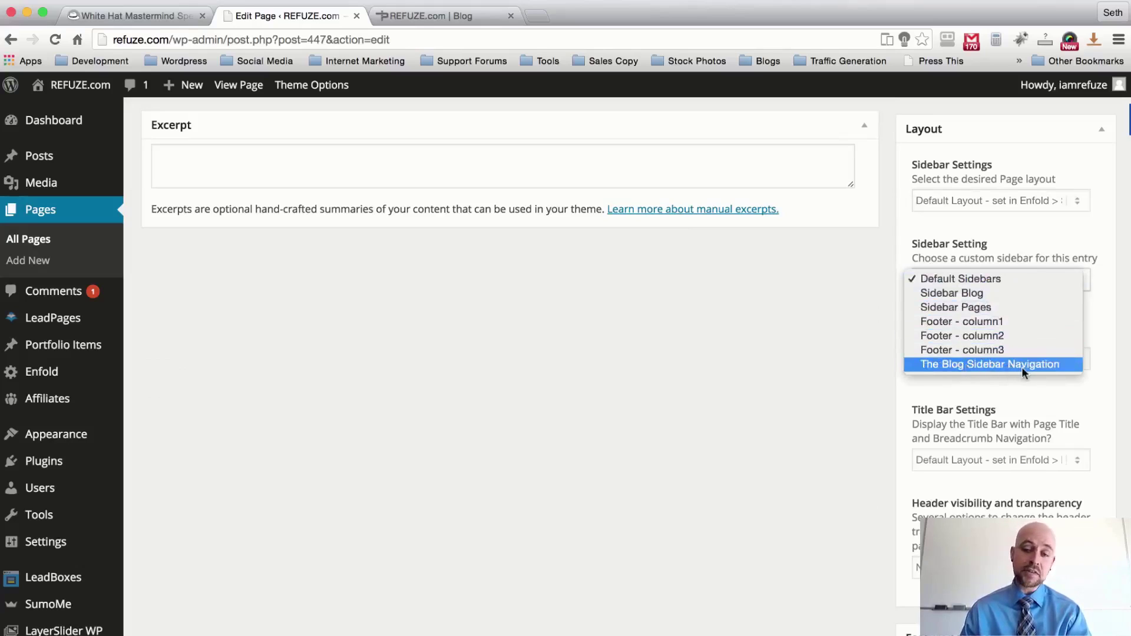
left_click(993, 364)
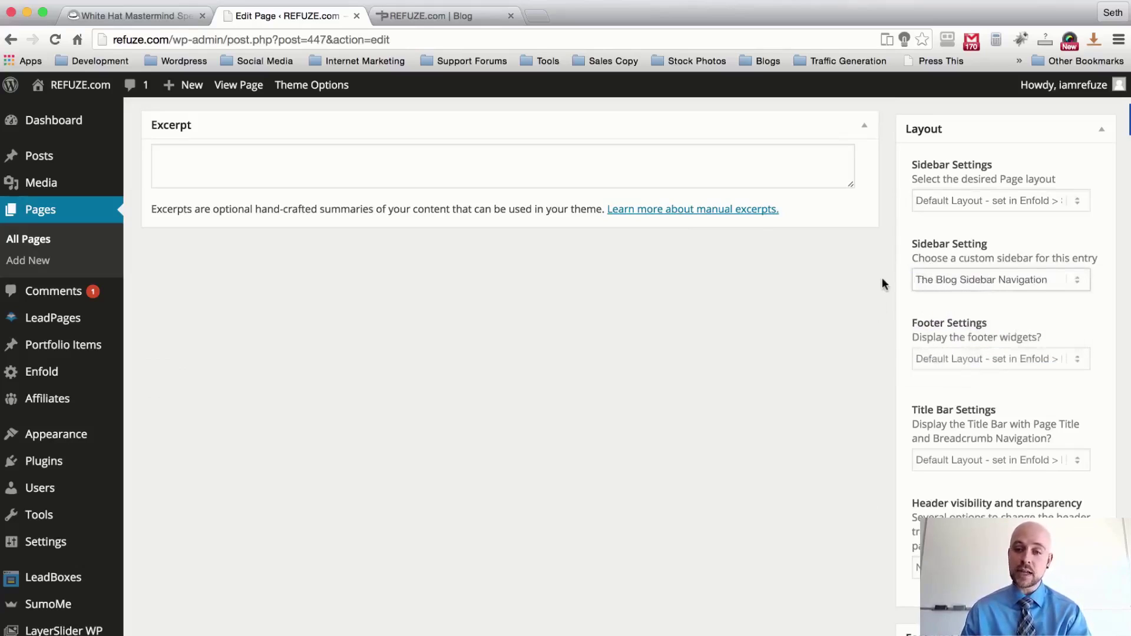
scroll(881, 278, "up", 15)
left_click(1074, 333)
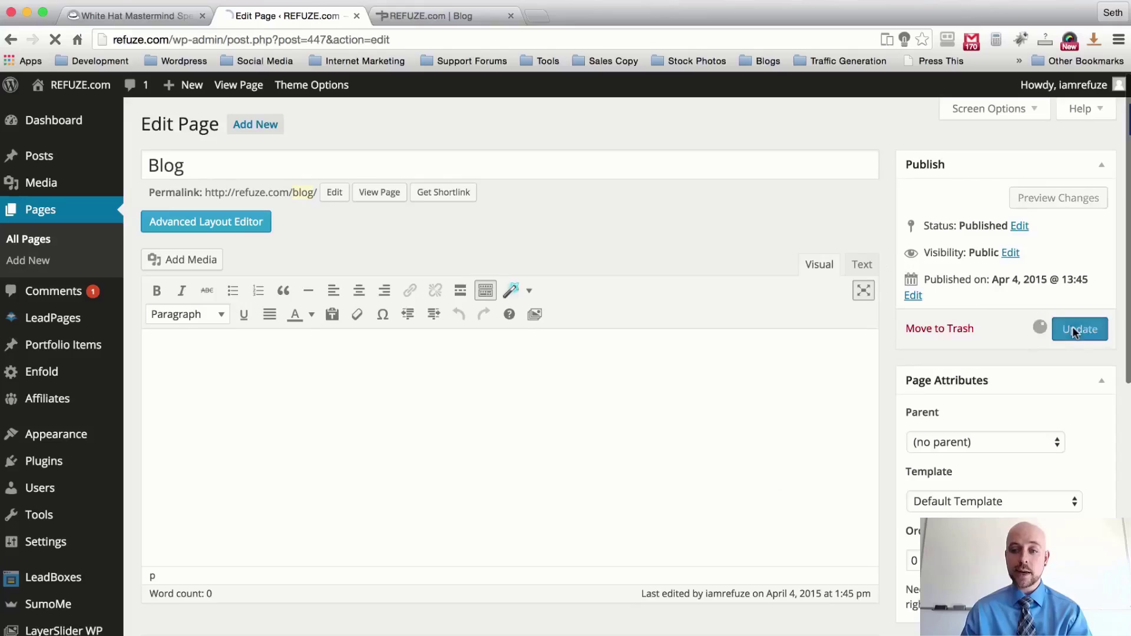
left_click(450, 14)
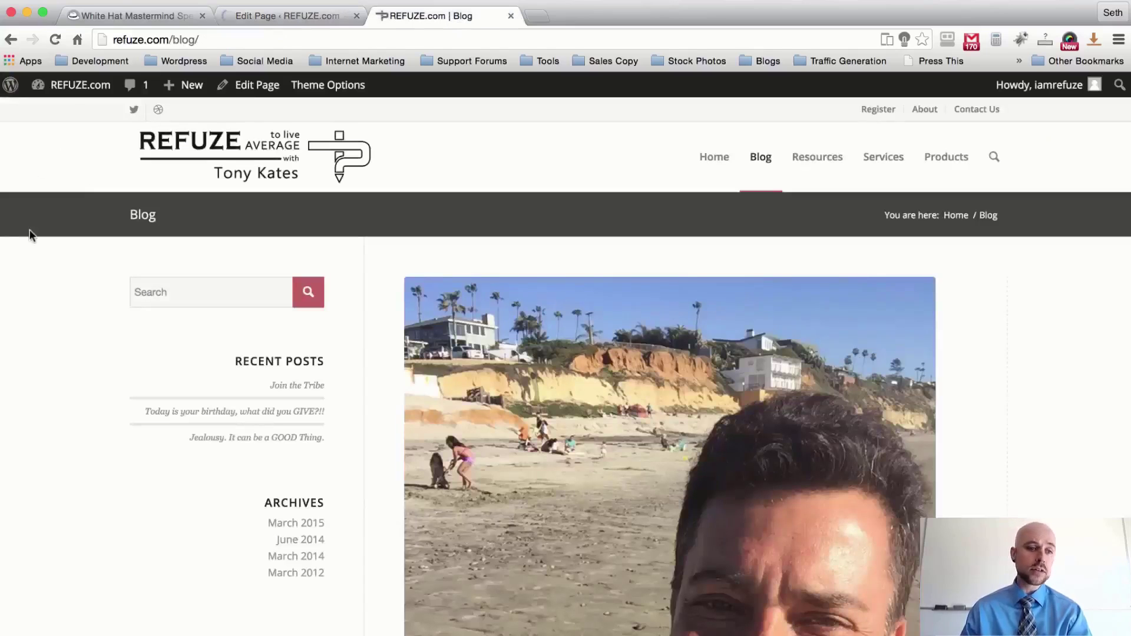
key("super+r")
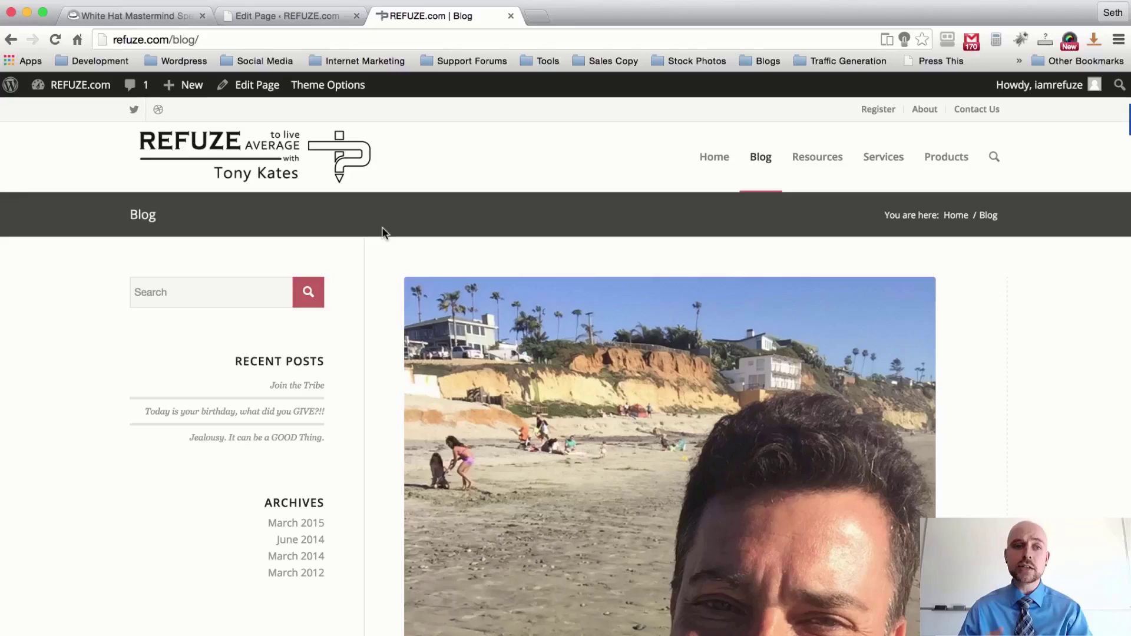
left_click(279, 16)
mouse_move(37, 443)
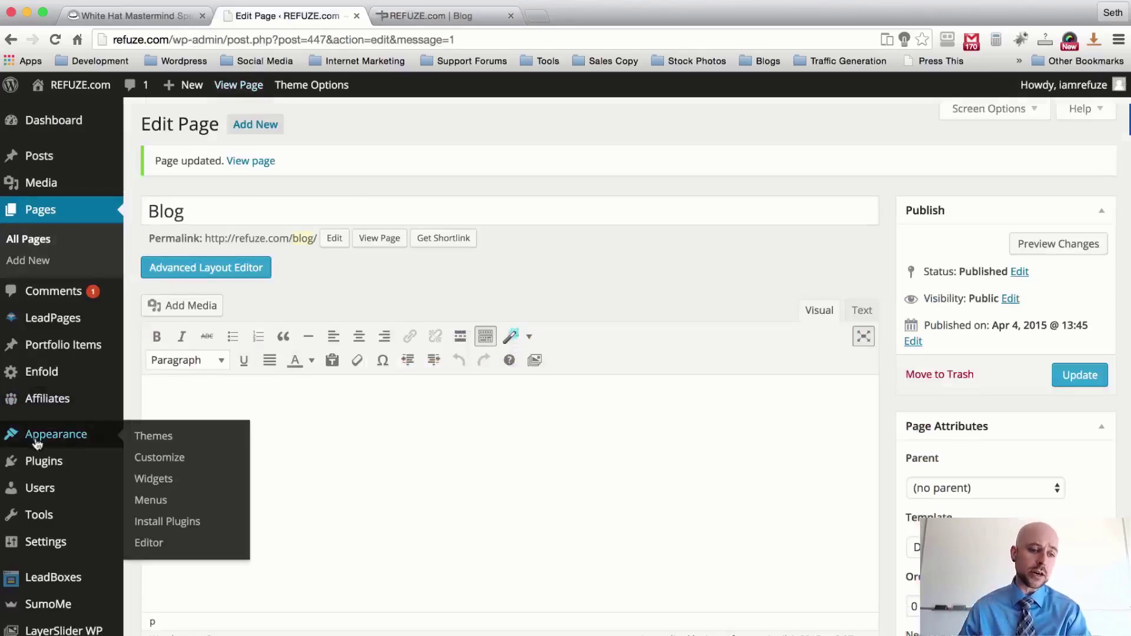
Step: Delete the Search, Recent Posts and Archives widgets from Displayed Everywhere
left_click(157, 478)
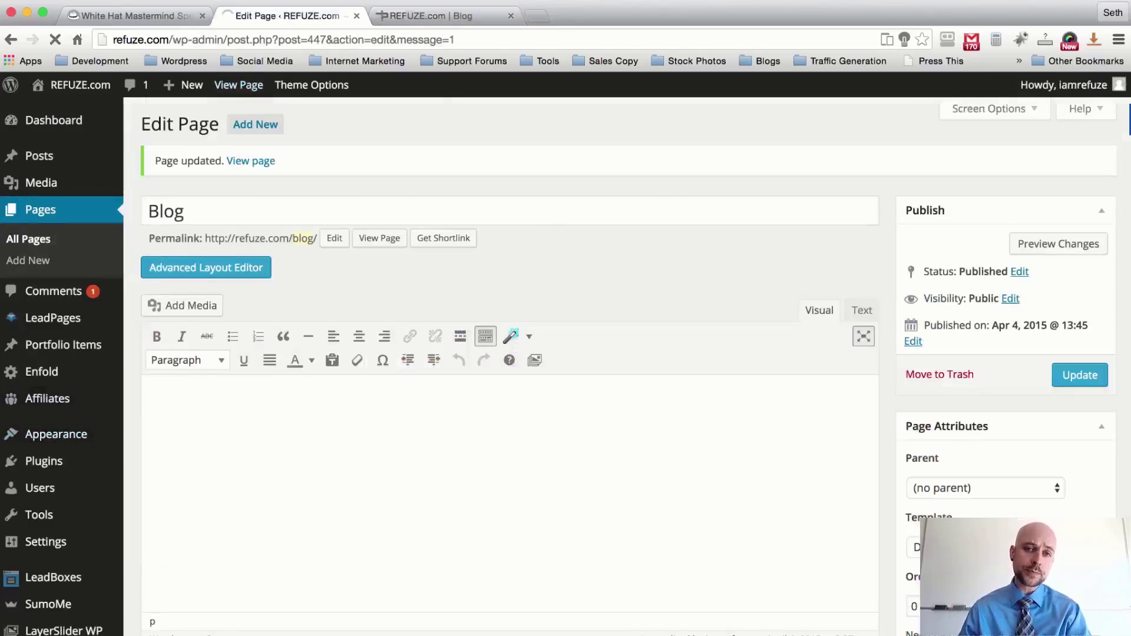
scroll(944, 407, "down", 2)
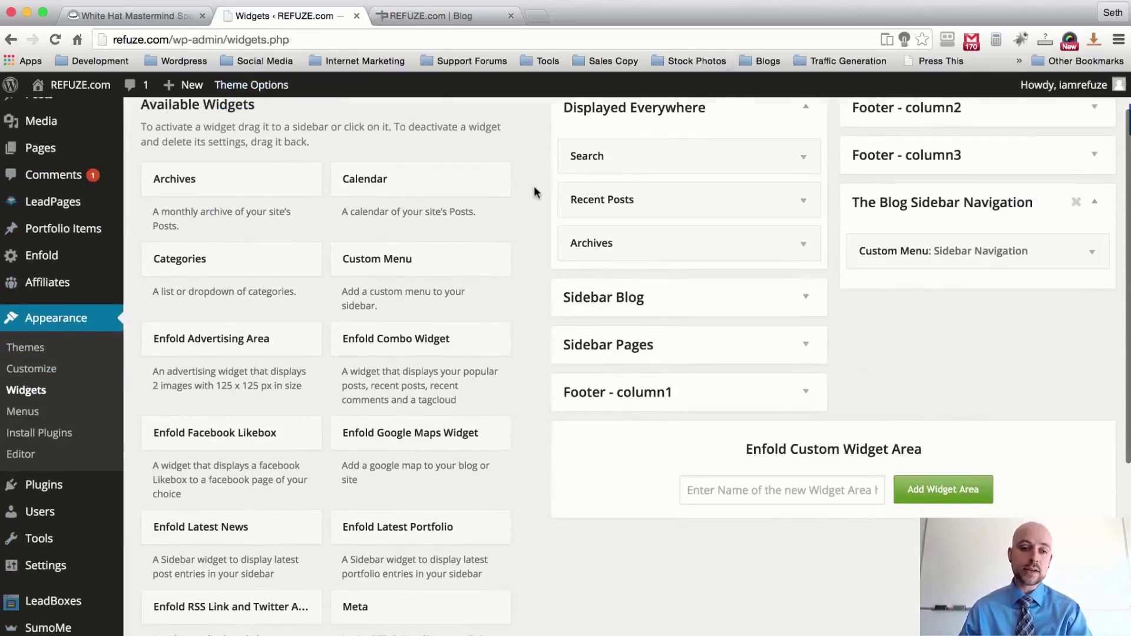
scroll(533, 191, "down", 3)
scroll(534, 191, "up", 5)
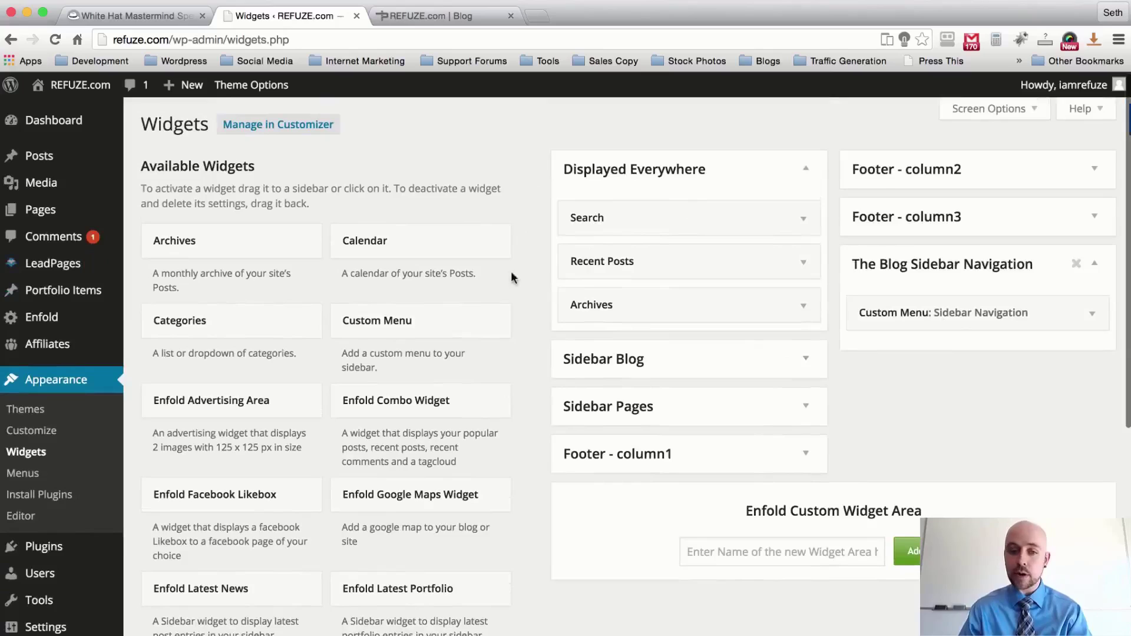
left_click(803, 218)
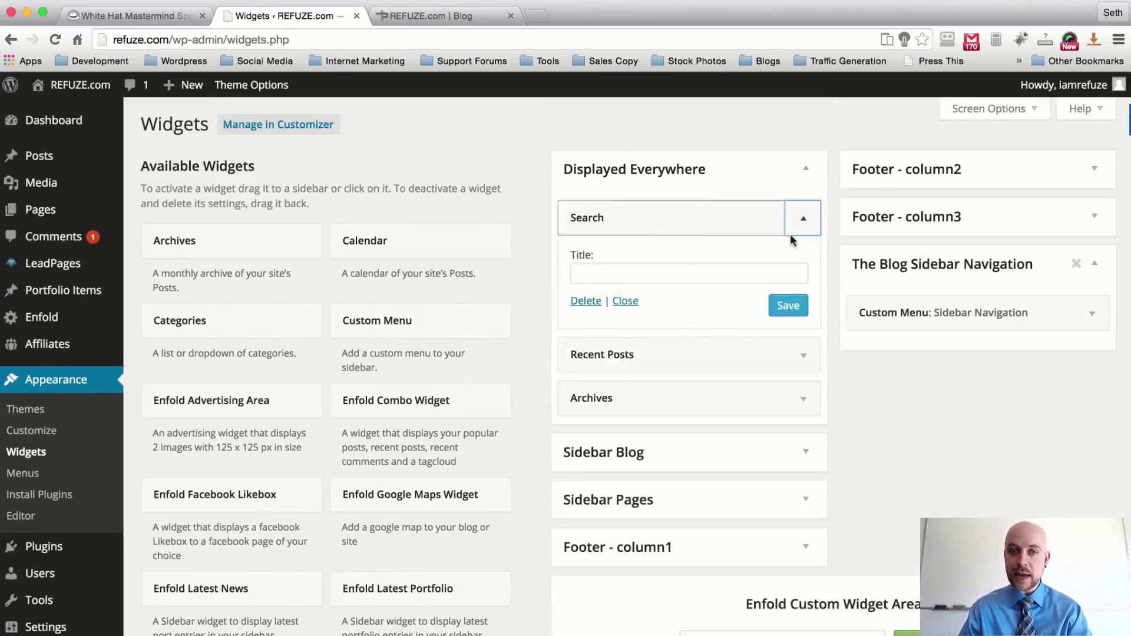
left_click(586, 301)
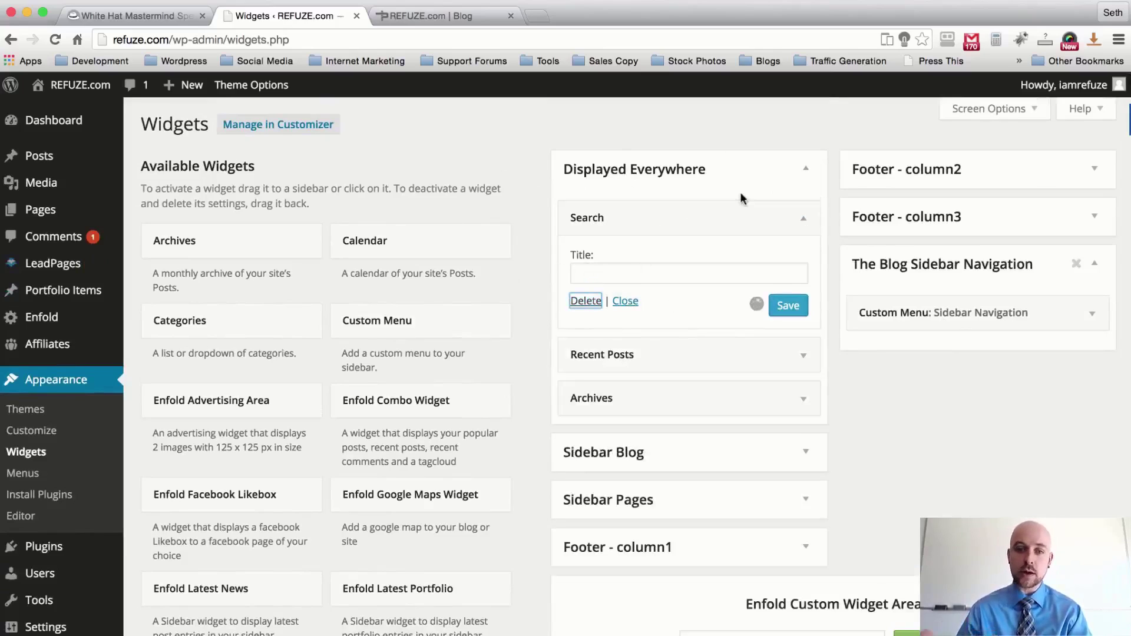
left_click(802, 219)
left_click(585, 361)
left_click(803, 219)
left_click(585, 343)
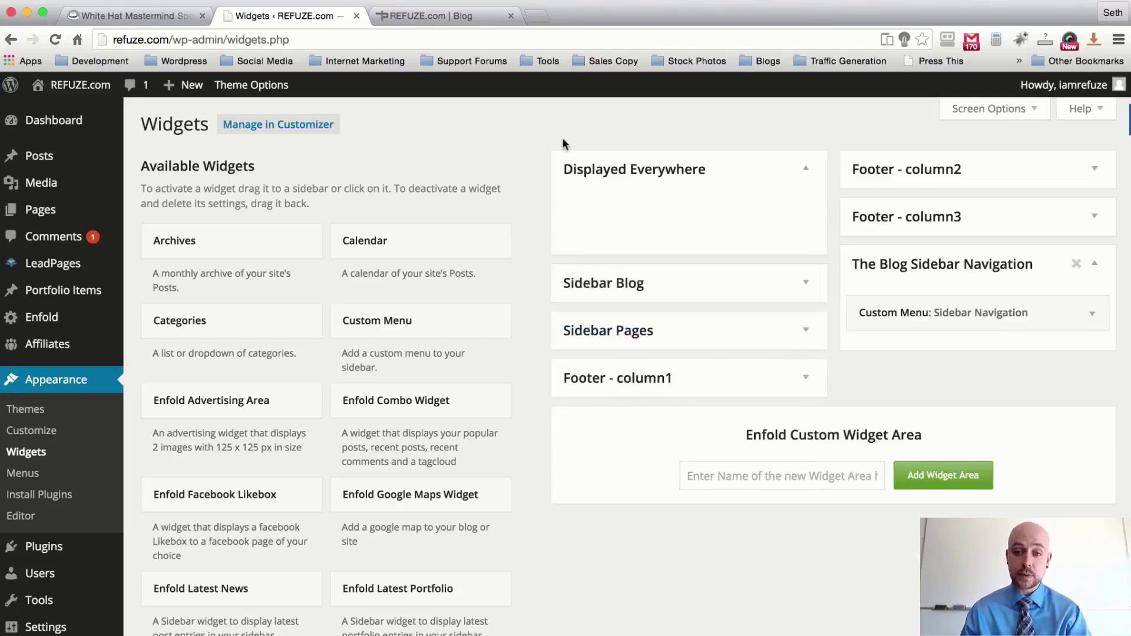
Step: Add the Calendar and Enfold Combo widgets to The Blog Sidebar Navigation area
scroll(562, 143, "down", 2)
left_click_drag(345, 214, 904, 309)
scroll(475, 188, "down", 4)
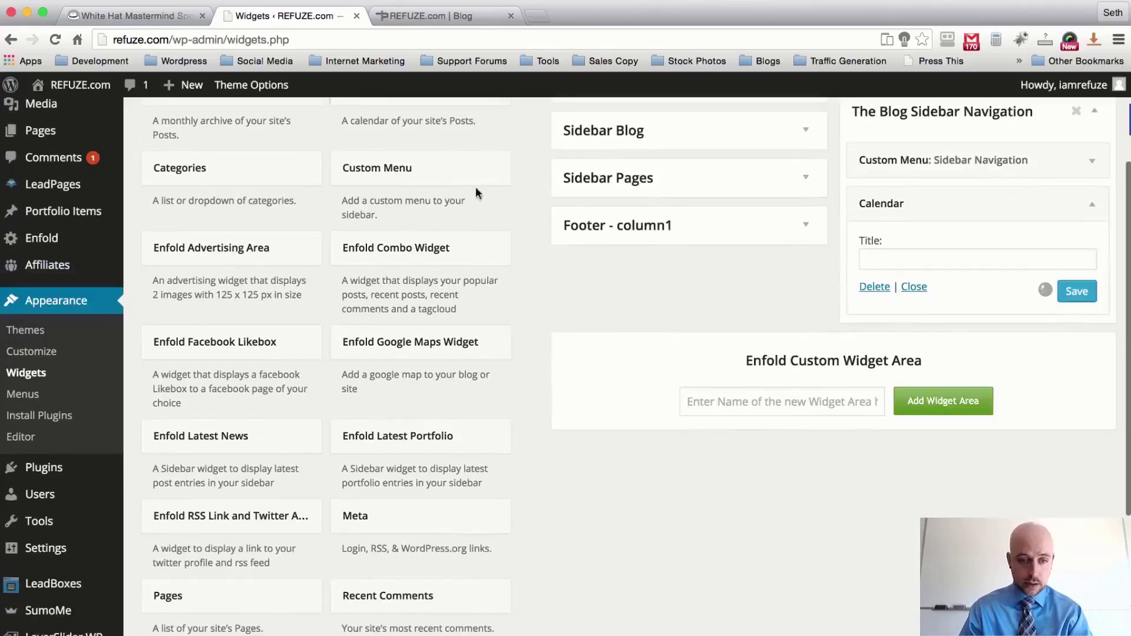
scroll(213, 396, "down", 6)
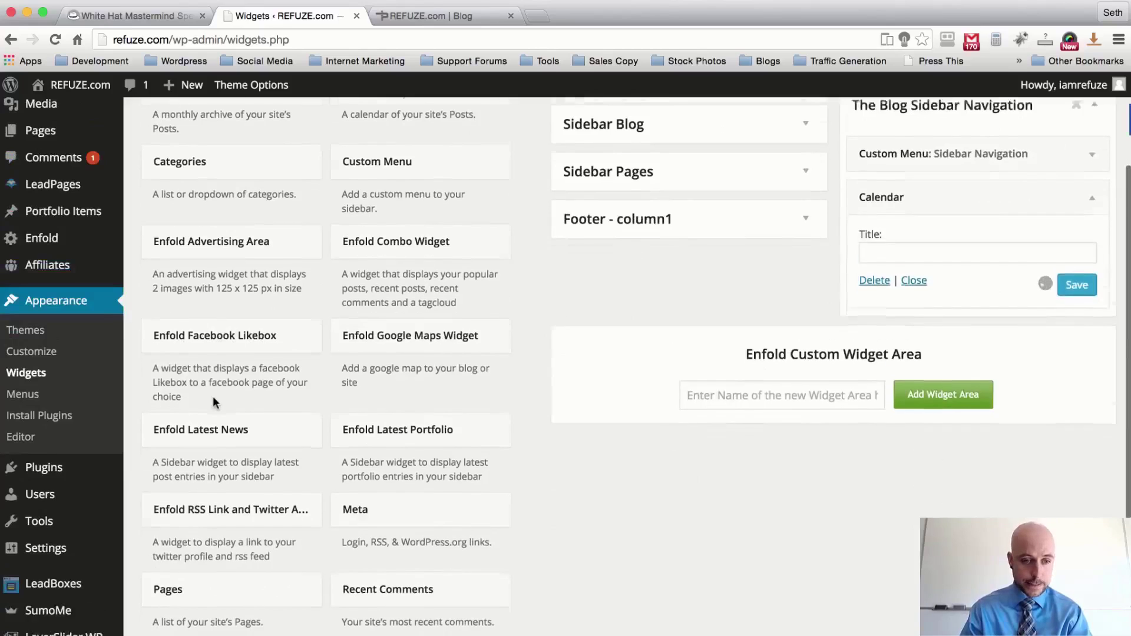
scroll(215, 401, "up", 15)
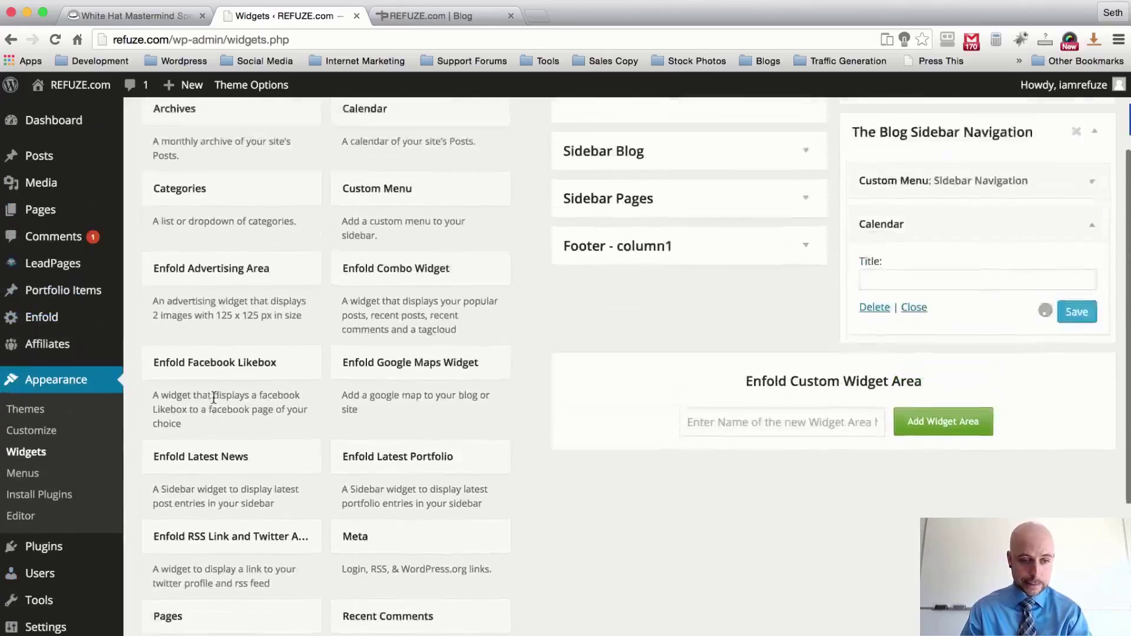
left_click_drag(404, 415, 931, 304)
left_click(882, 260)
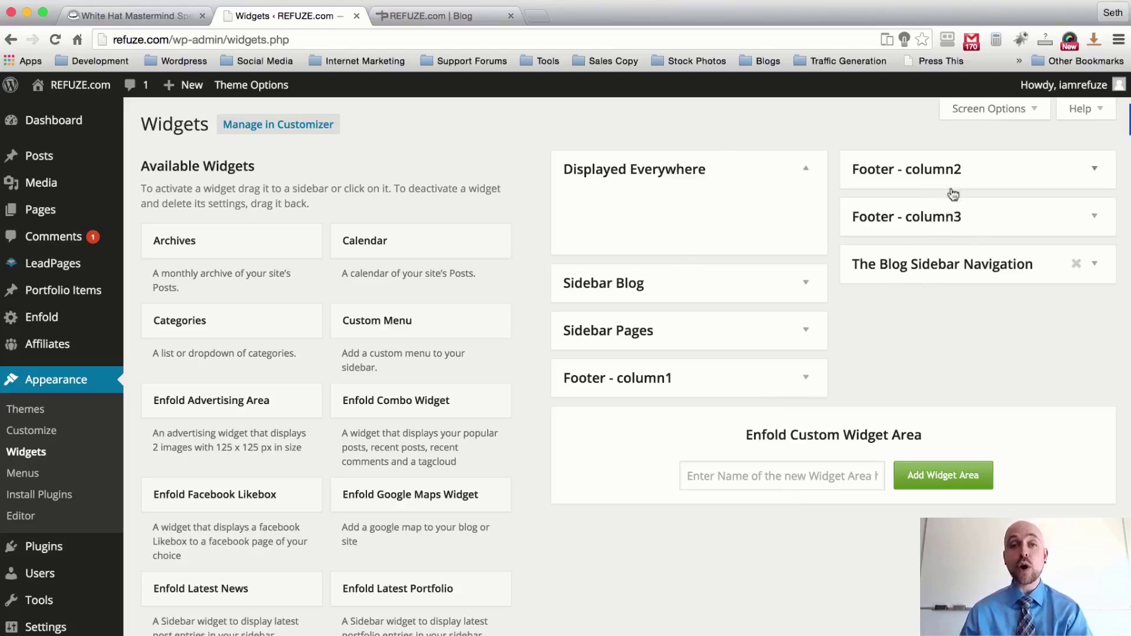
left_click(433, 17)
left_click(704, 157)
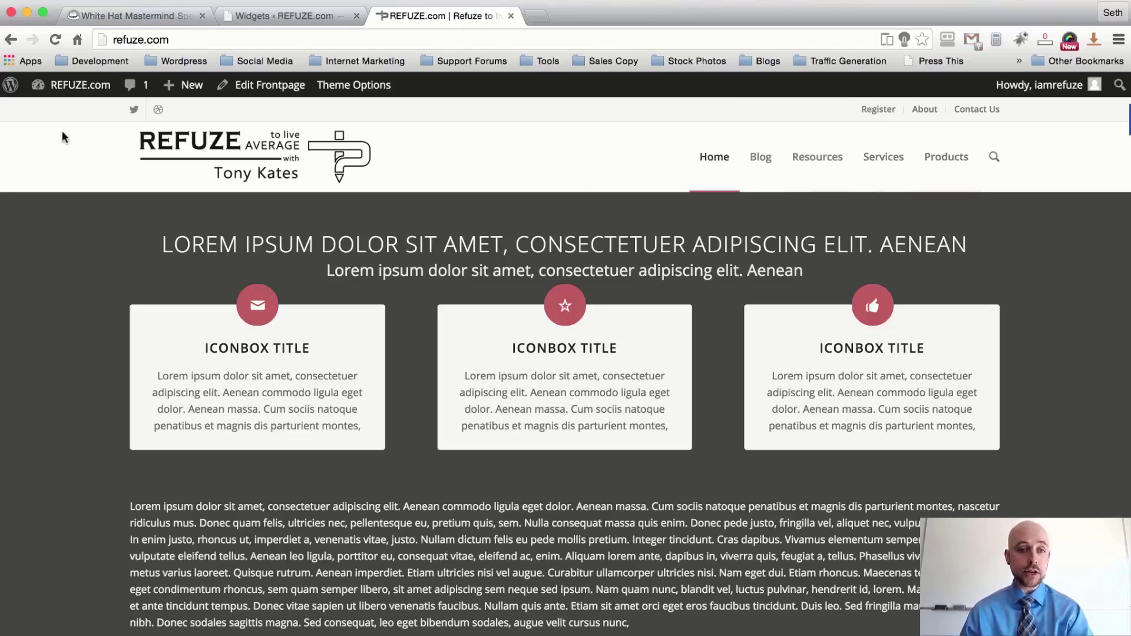
scroll(63, 127, "down", 5)
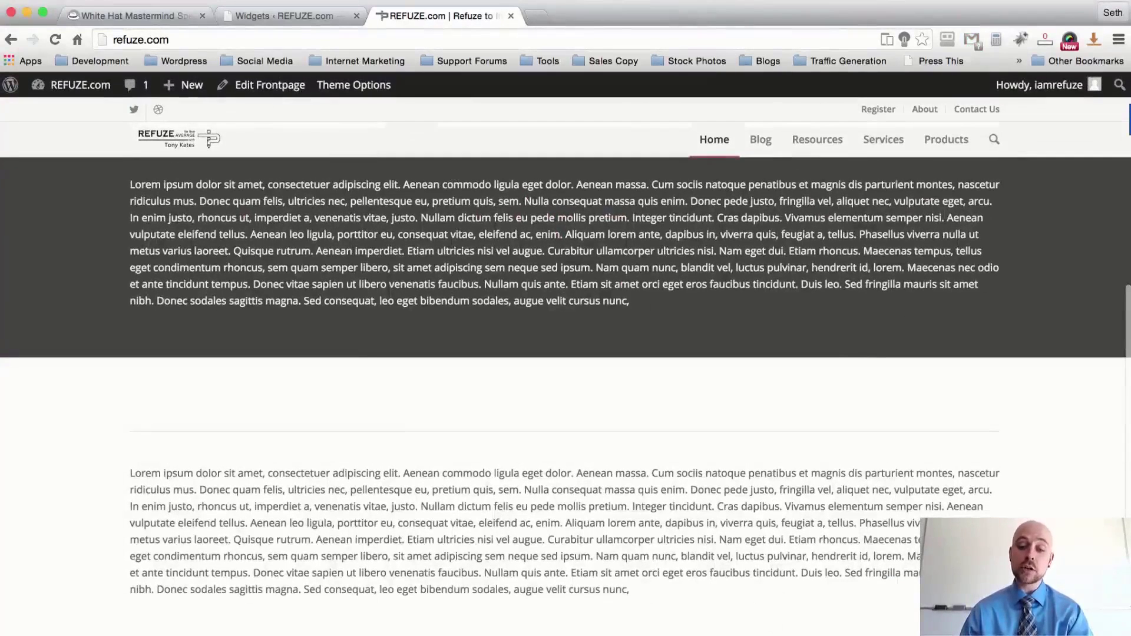
scroll(646, 512, "up", 5)
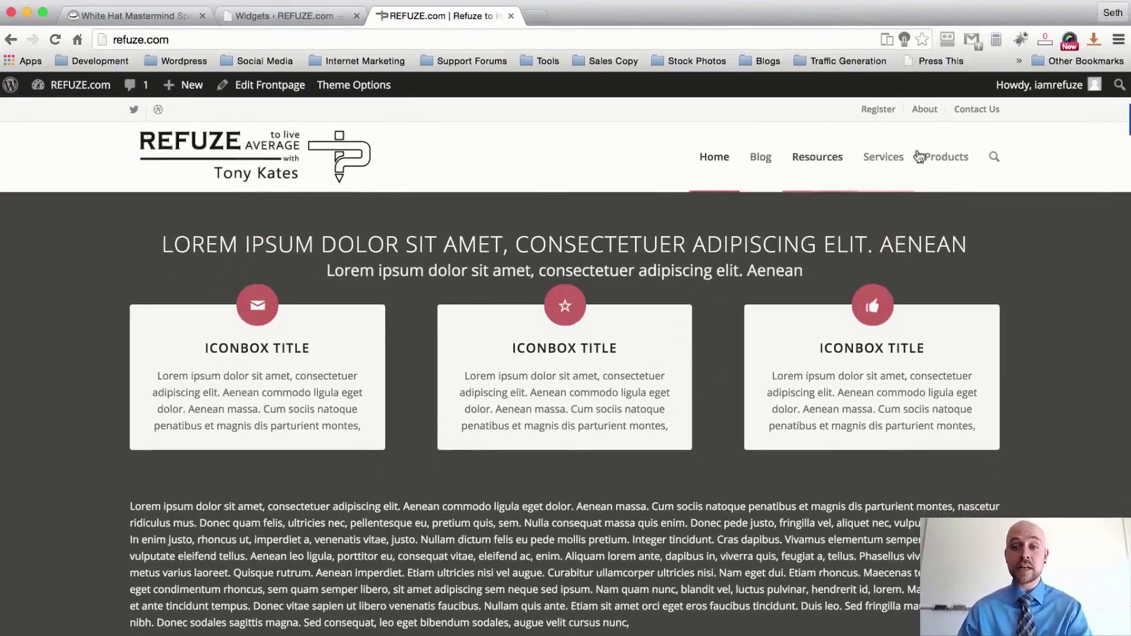
left_click(285, 17)
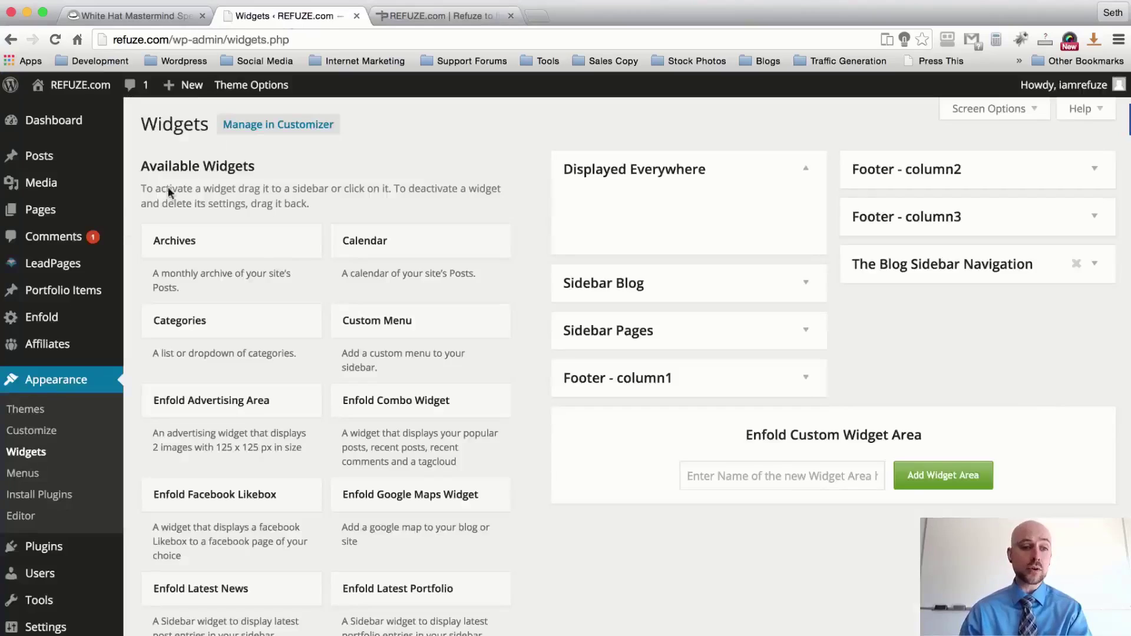
Step: Load the Main Navigation menu for editing on the Menus page
left_click(32, 476)
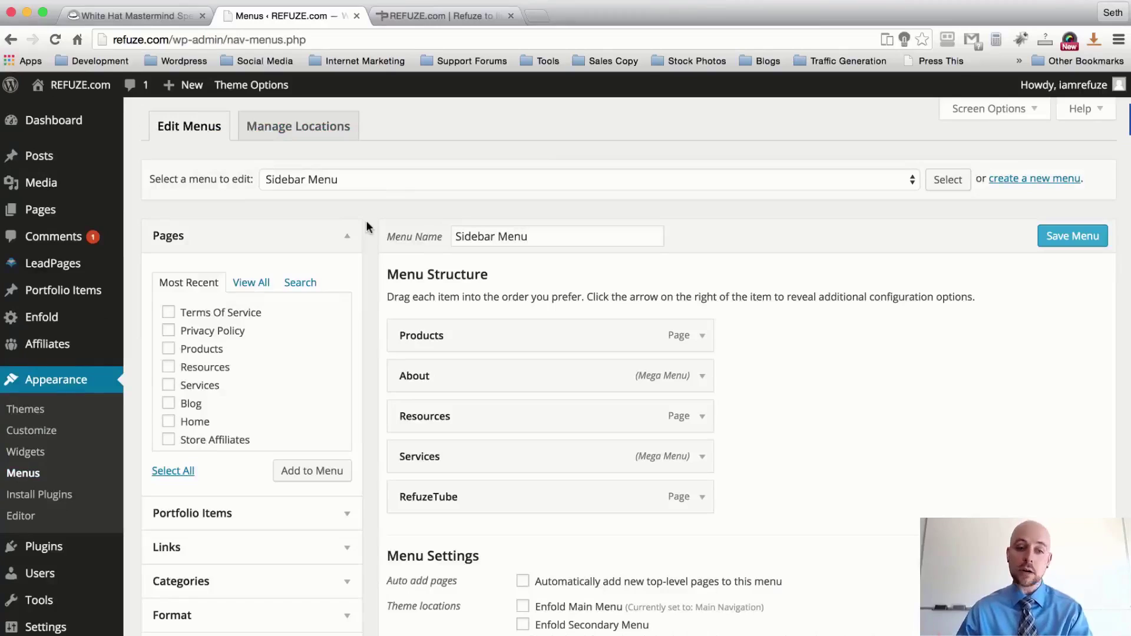
left_click(376, 178)
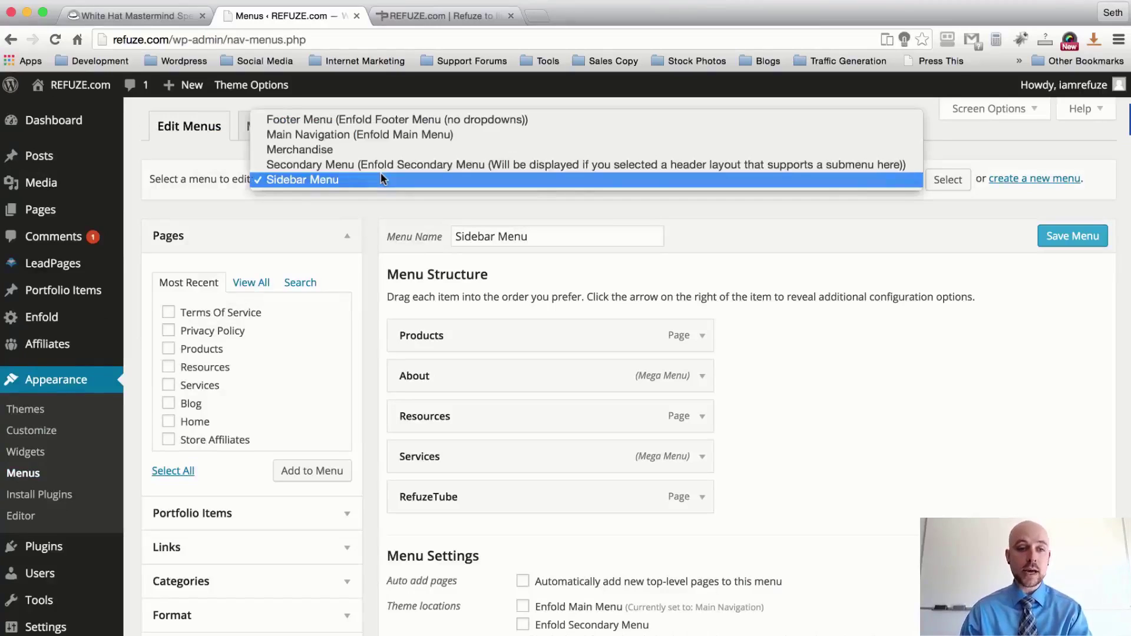
left_click(385, 133)
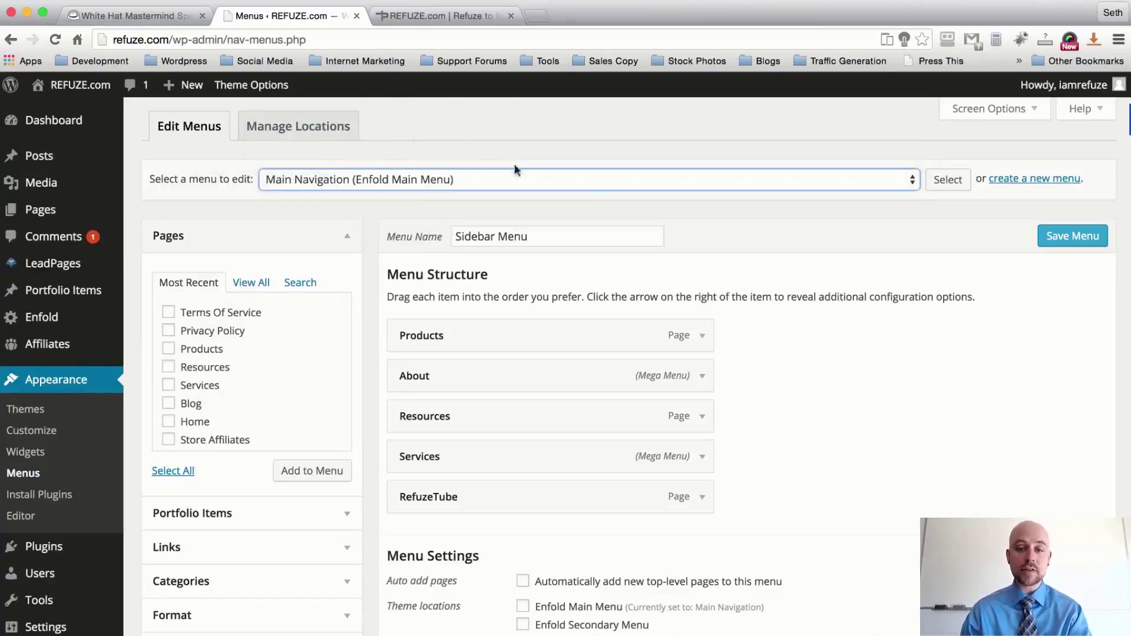
left_click(947, 184)
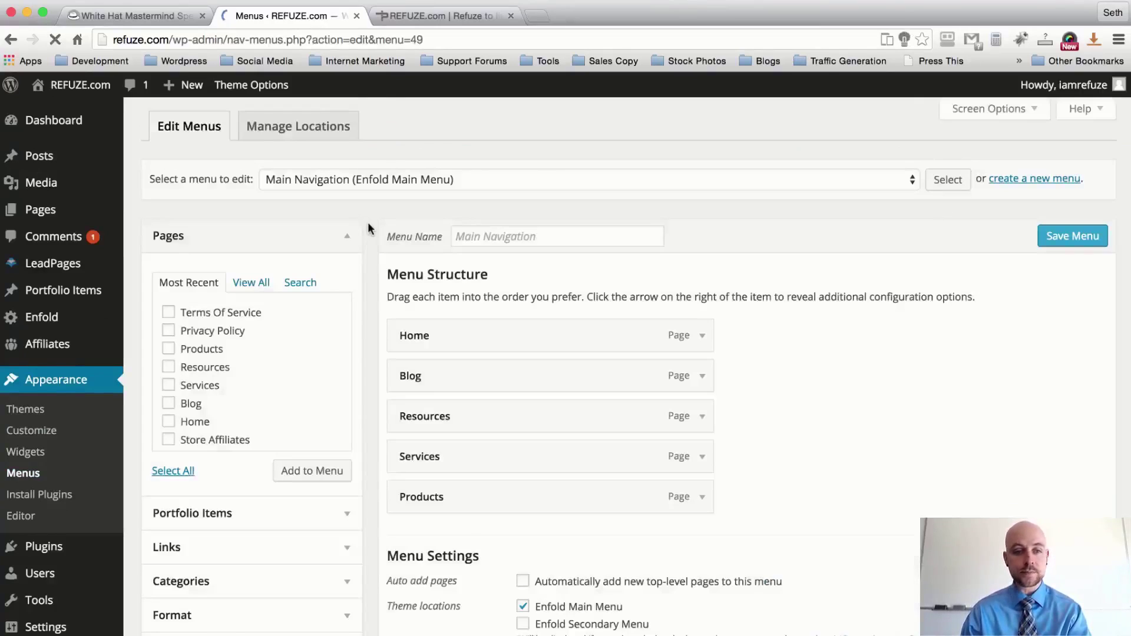
Step: Add the Products, Resources and Services pages to the Main Navigation menu
scroll(367, 221, "down", 1)
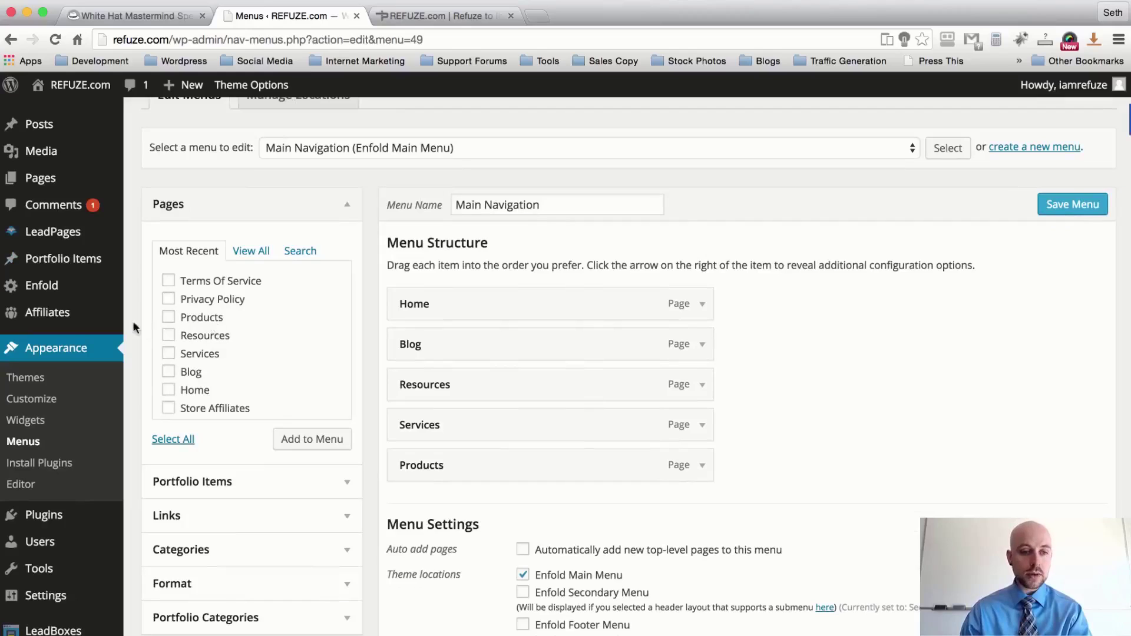
left_click(168, 316)
left_click(168, 335)
left_click(169, 354)
left_click(297, 439)
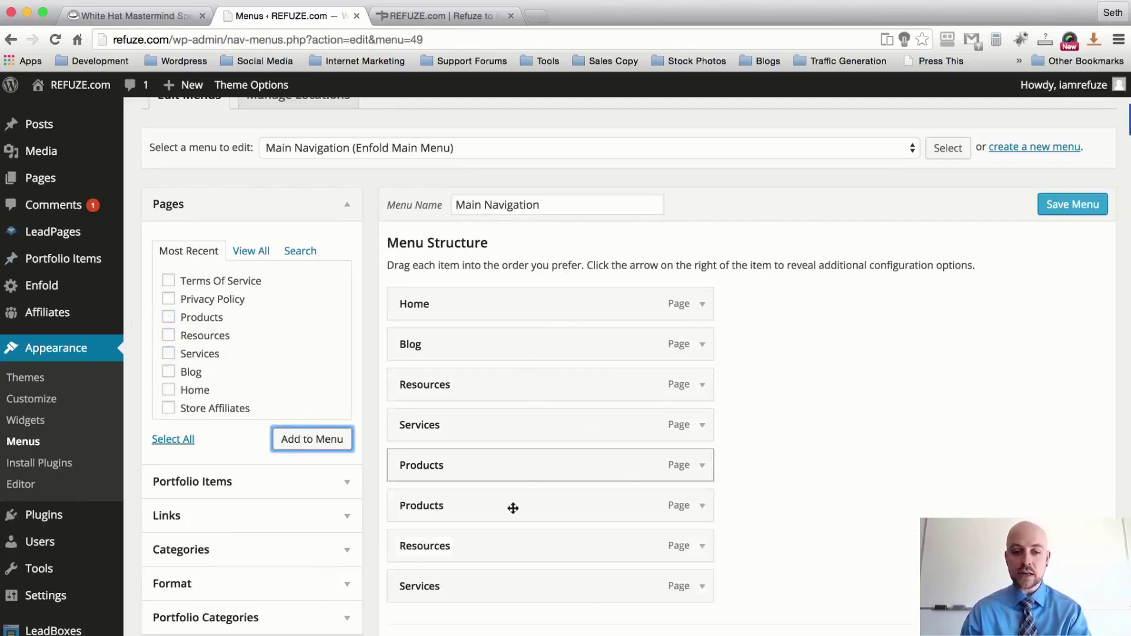
Step: Nest the new Products, Resources and Services items under Resources and save the menu
left_click_drag(502, 511, 525, 423)
left_click_drag(522, 543, 547, 463)
left_click_drag(524, 586, 553, 502)
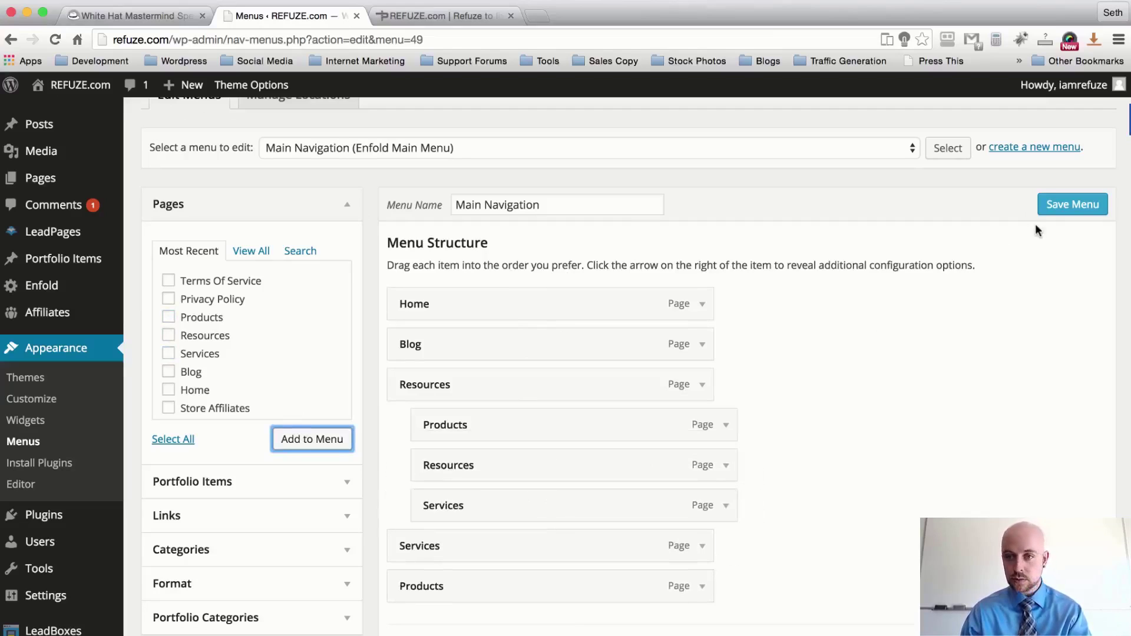
left_click(1067, 209)
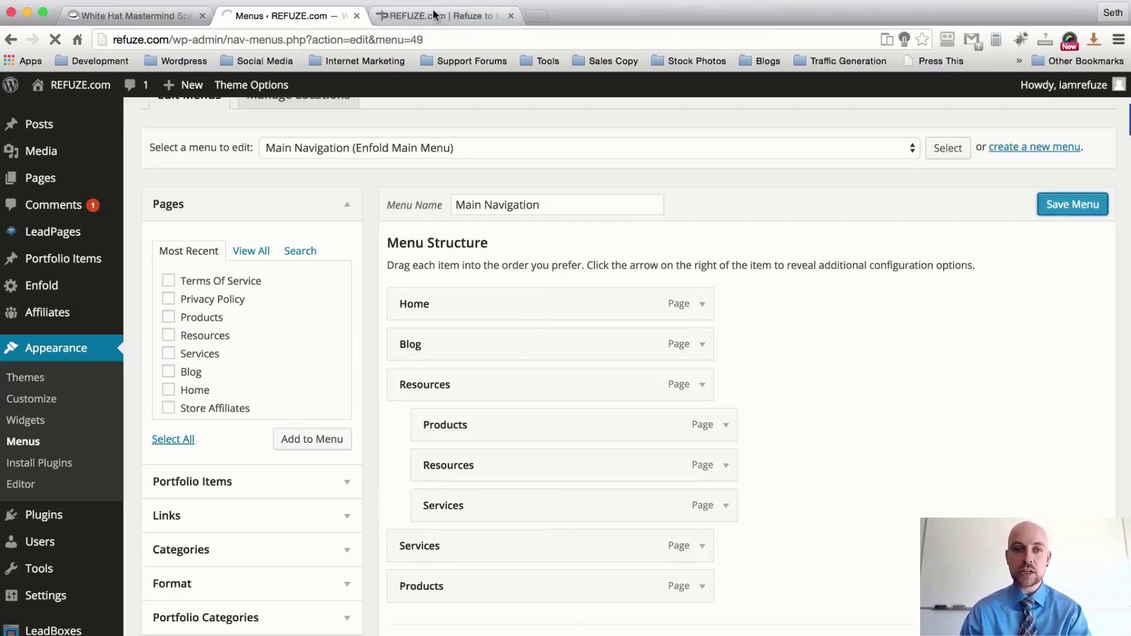
Step: Reload the live front page and check the Resources dropdown shows Products, Resources, Services
left_click(474, 18)
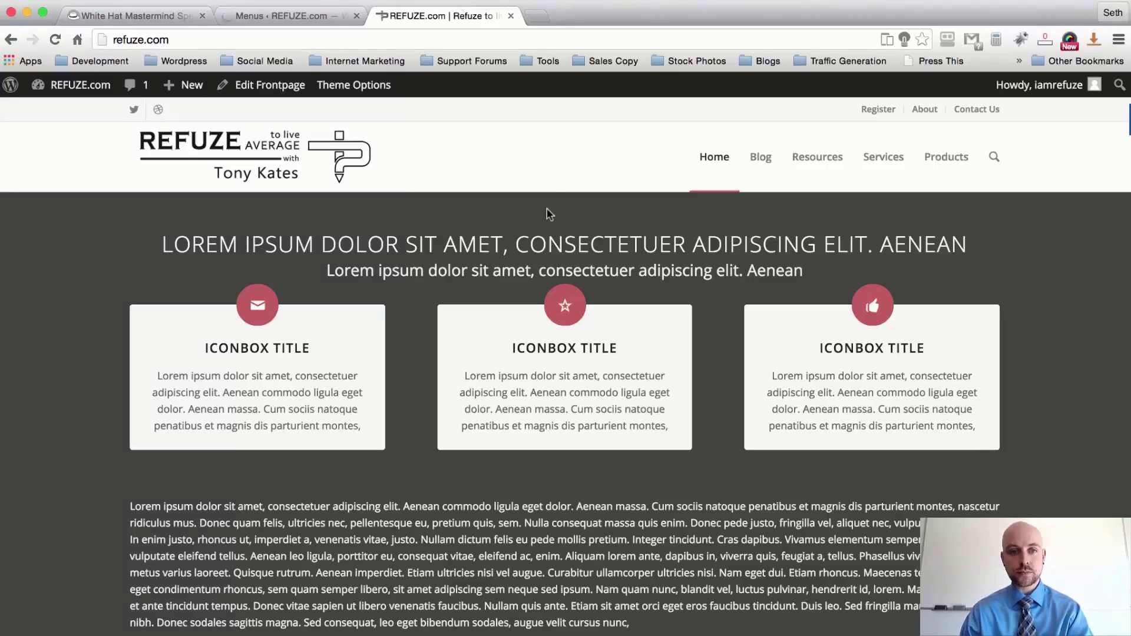
key("super+r")
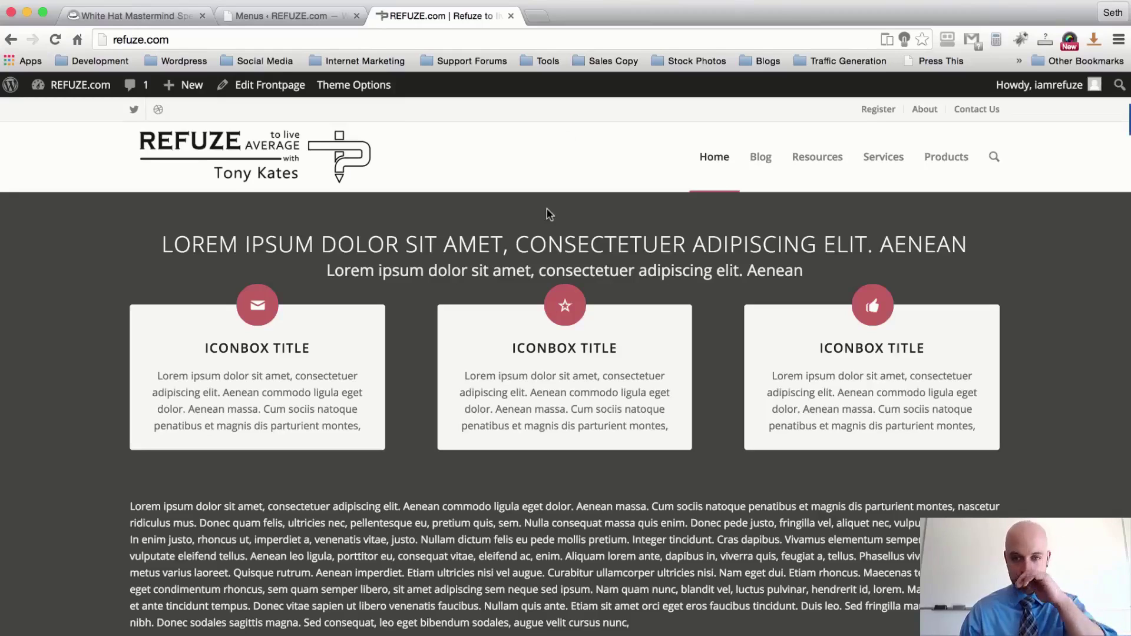
mouse_move(822, 163)
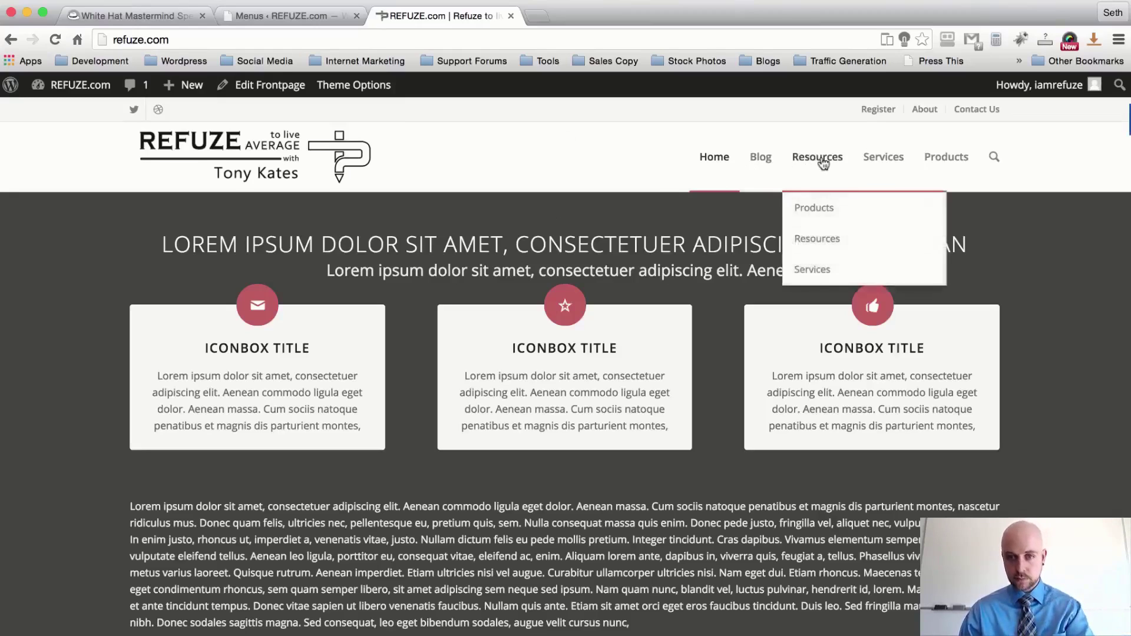